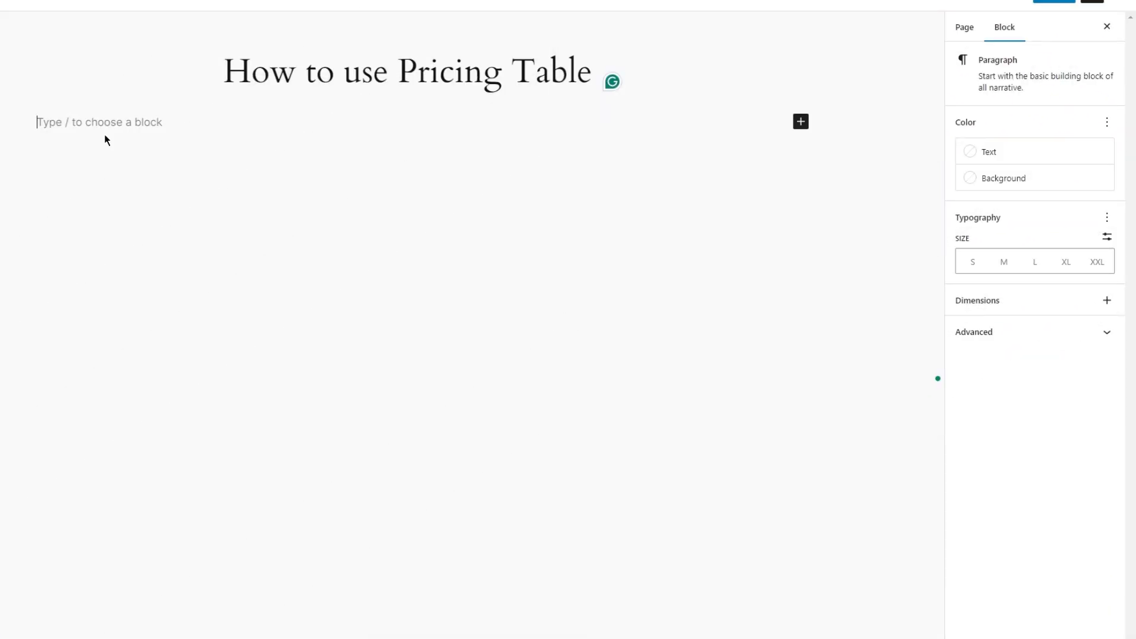
Insert a Container block with a single-column layout below the page title.
text(/conta)
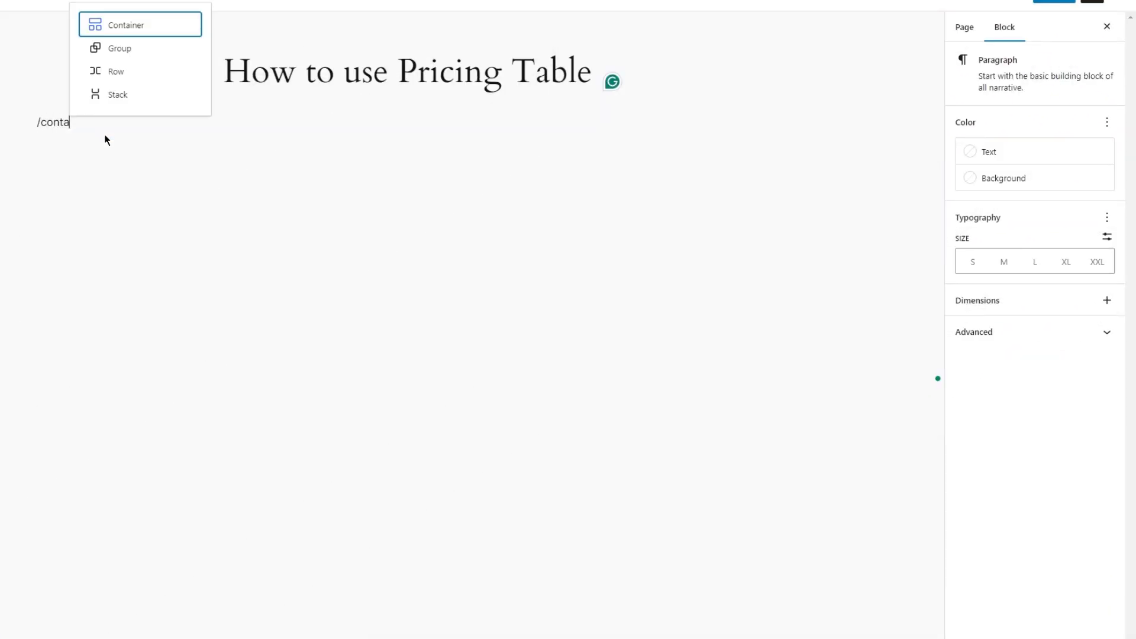
click(95, 26)
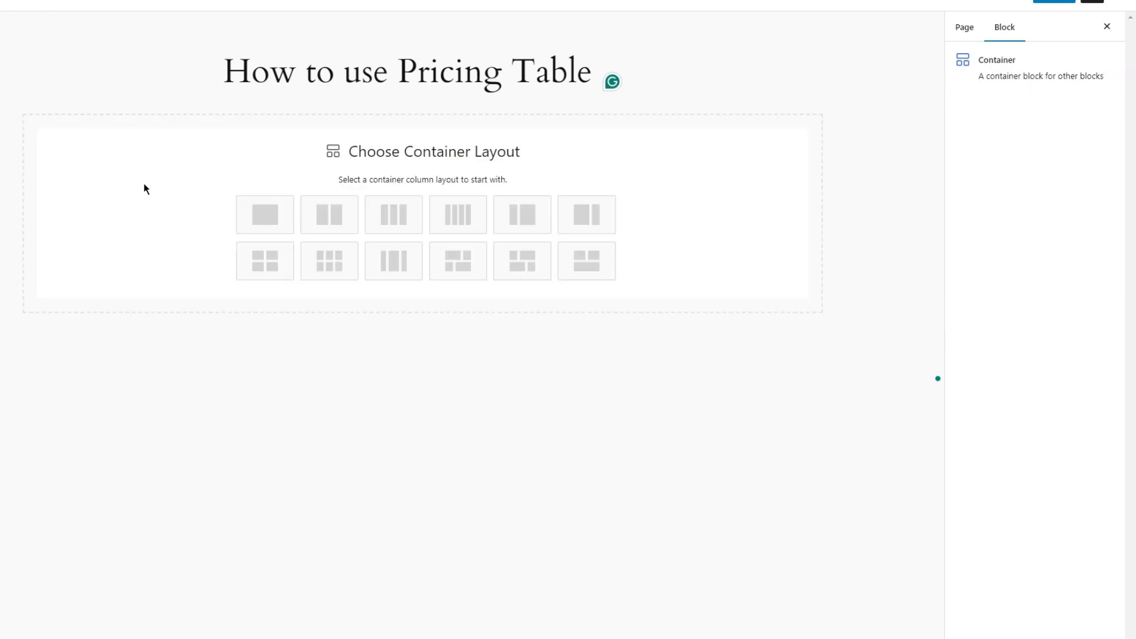
click(263, 221)
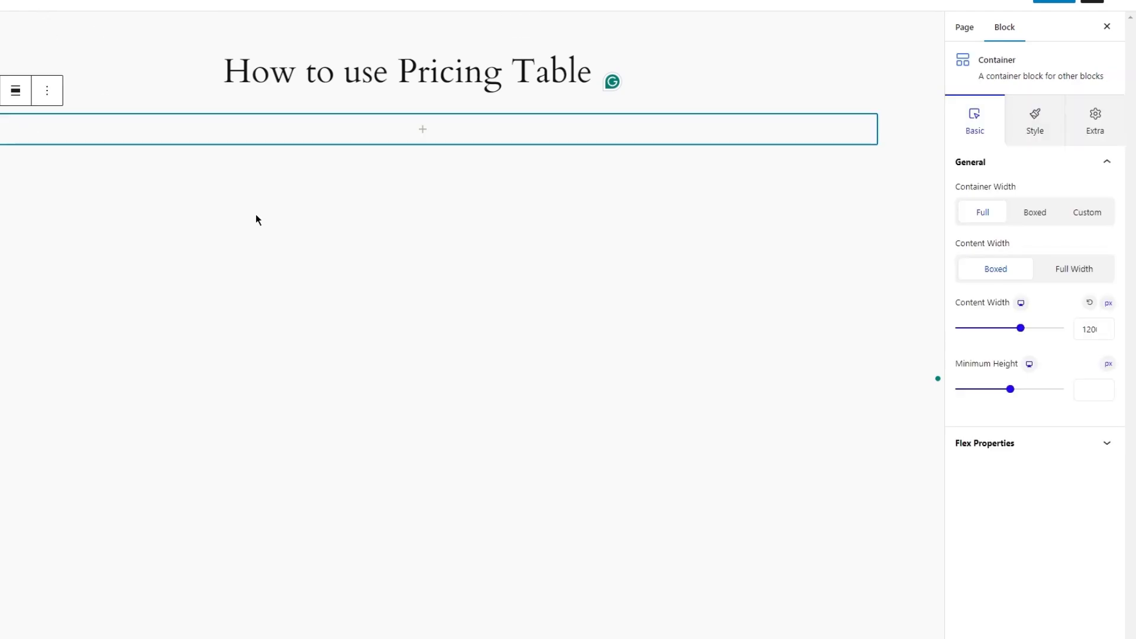
Unlink the container's padding values and set the top and bottom padding to 70 px.
click(1056, 136)
click(1086, 124)
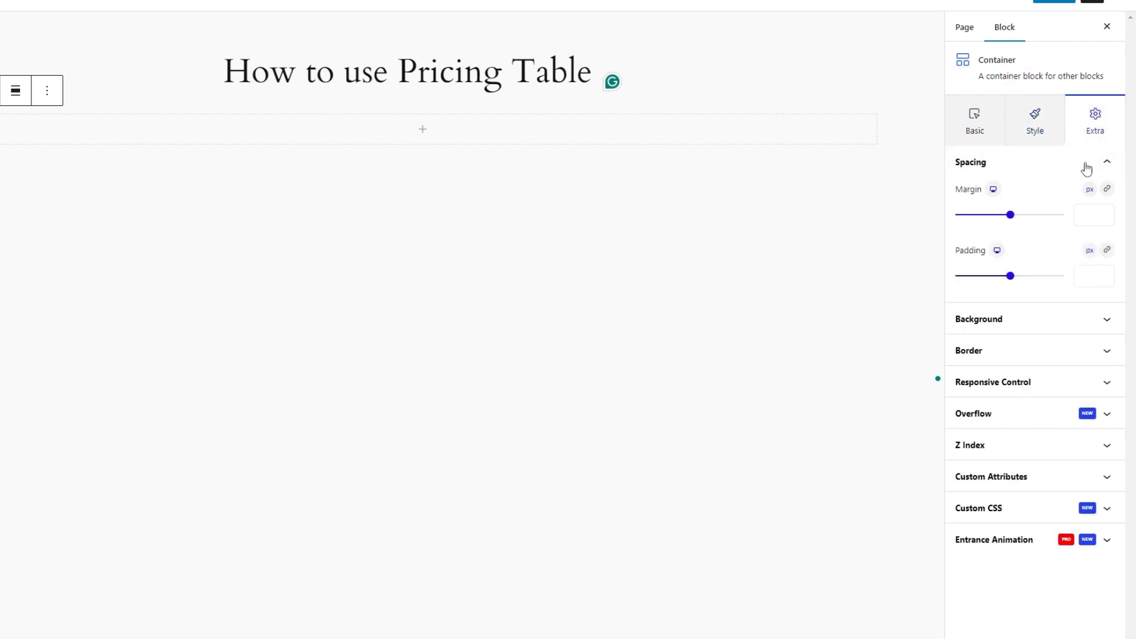
click(1107, 250)
click(965, 282)
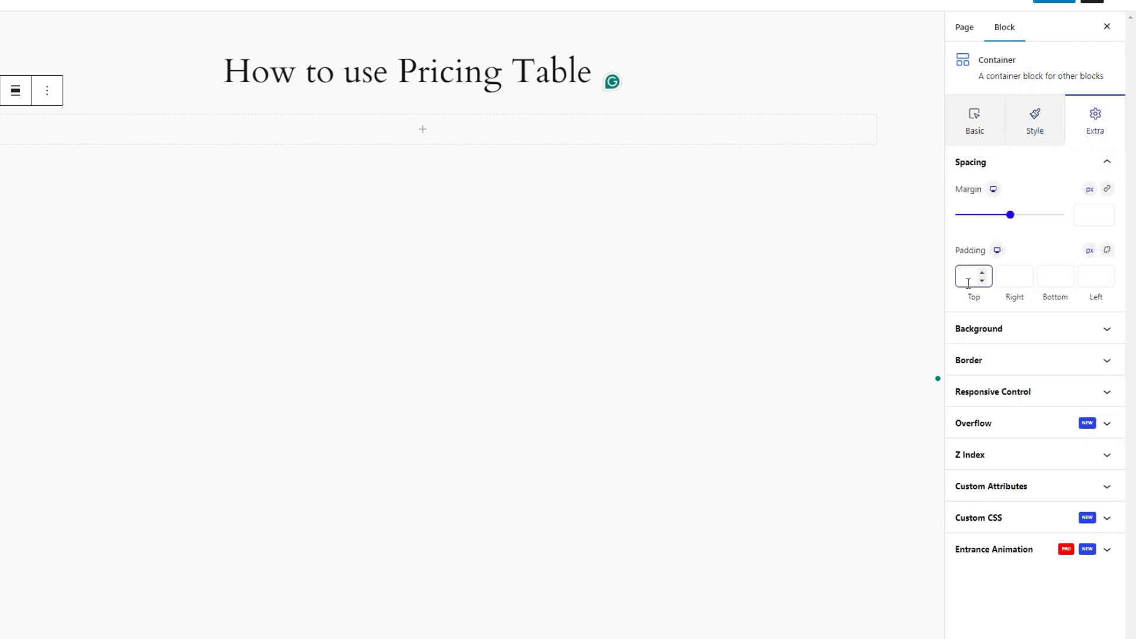
text(70)
click(1062, 277)
text(70)
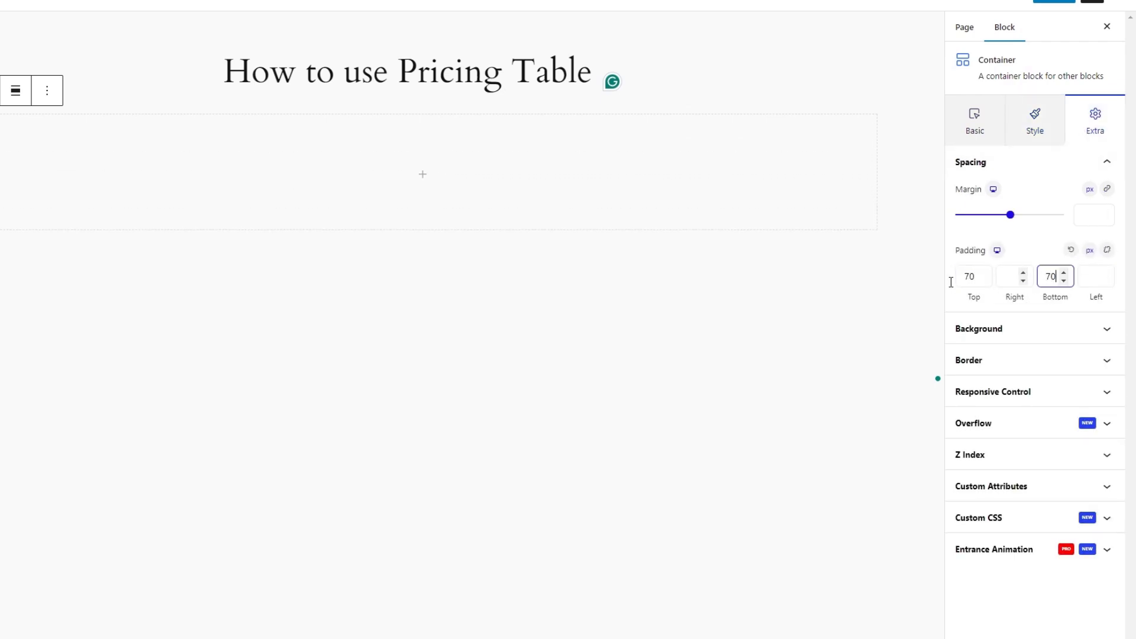
Add a Pricing Table block inside the container.
click(420, 184)
click(420, 180)
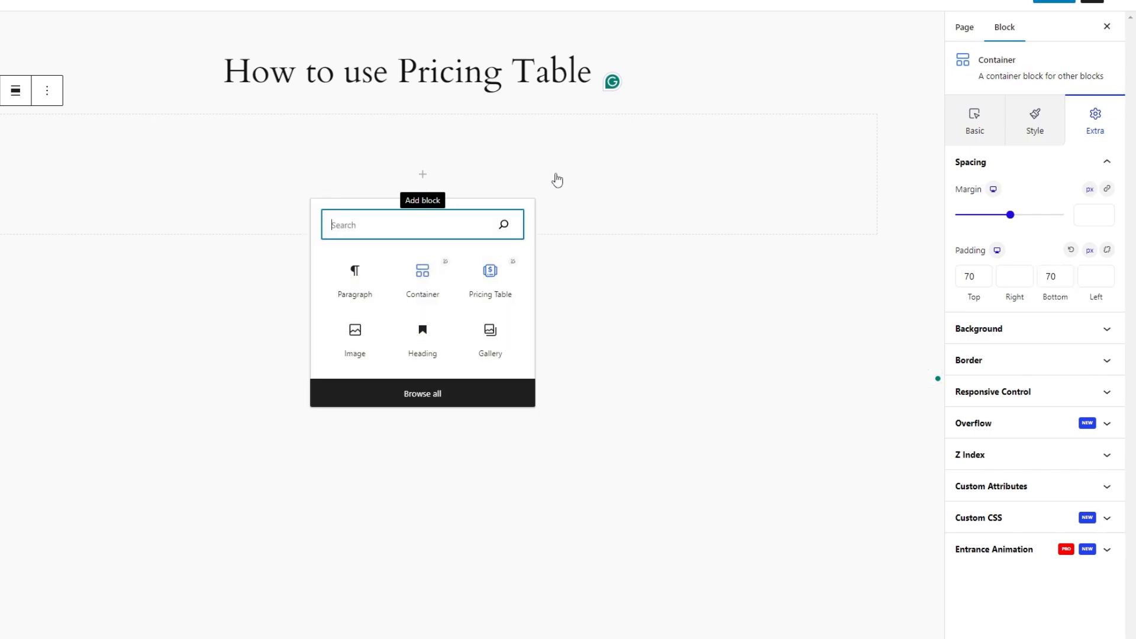
text(pr)
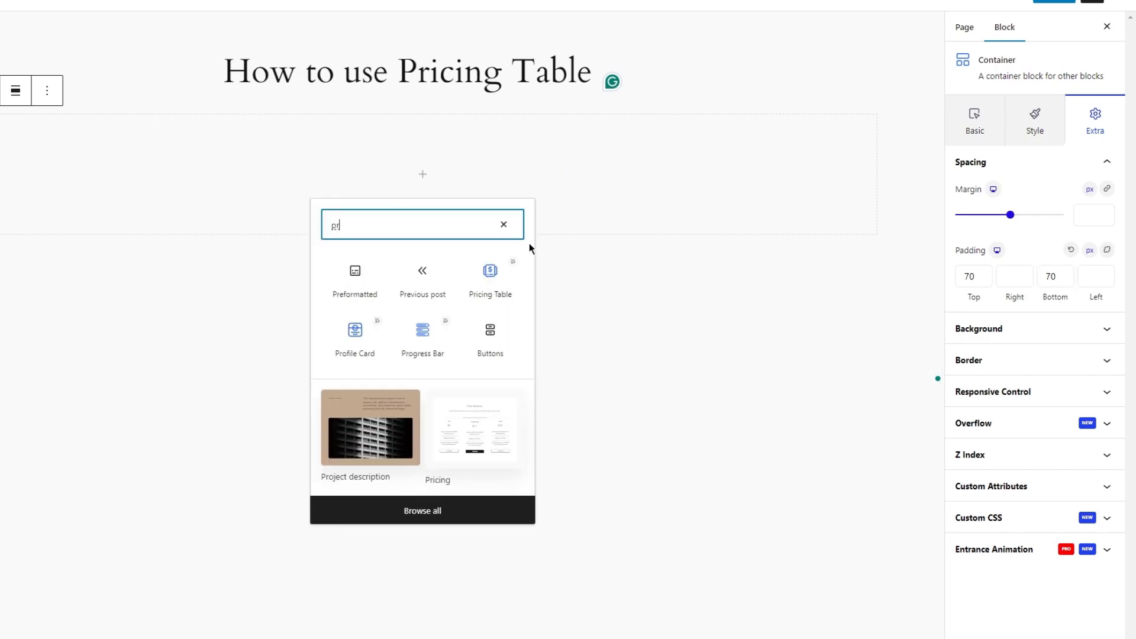
click(485, 287)
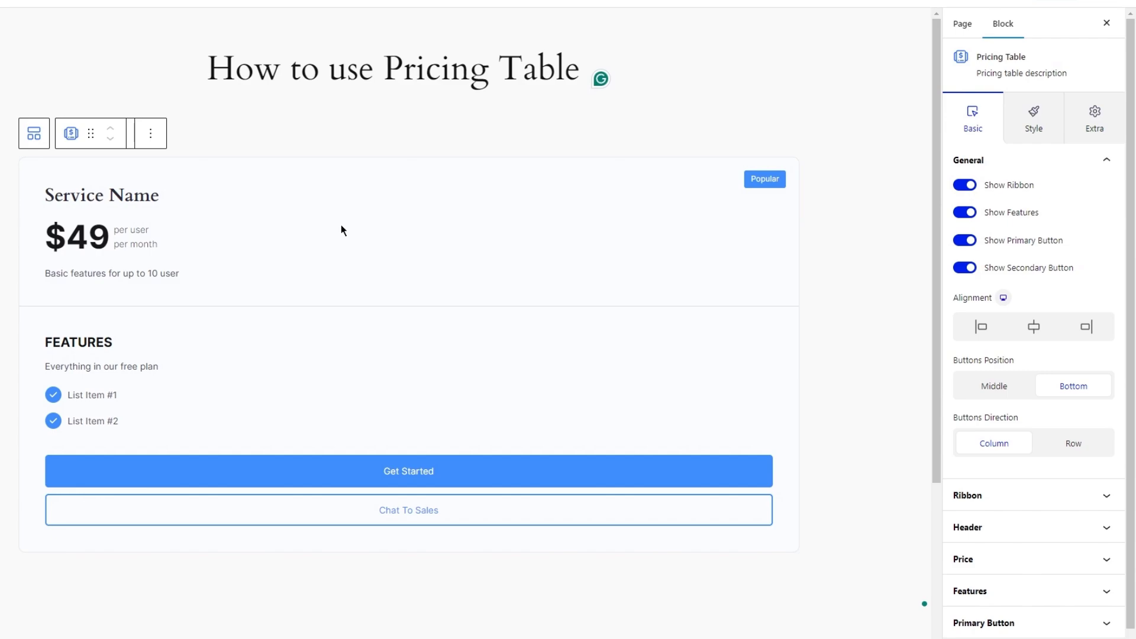
Try hiding the pricing table's ribbon and features list, turning each one back on.
click(294, 176)
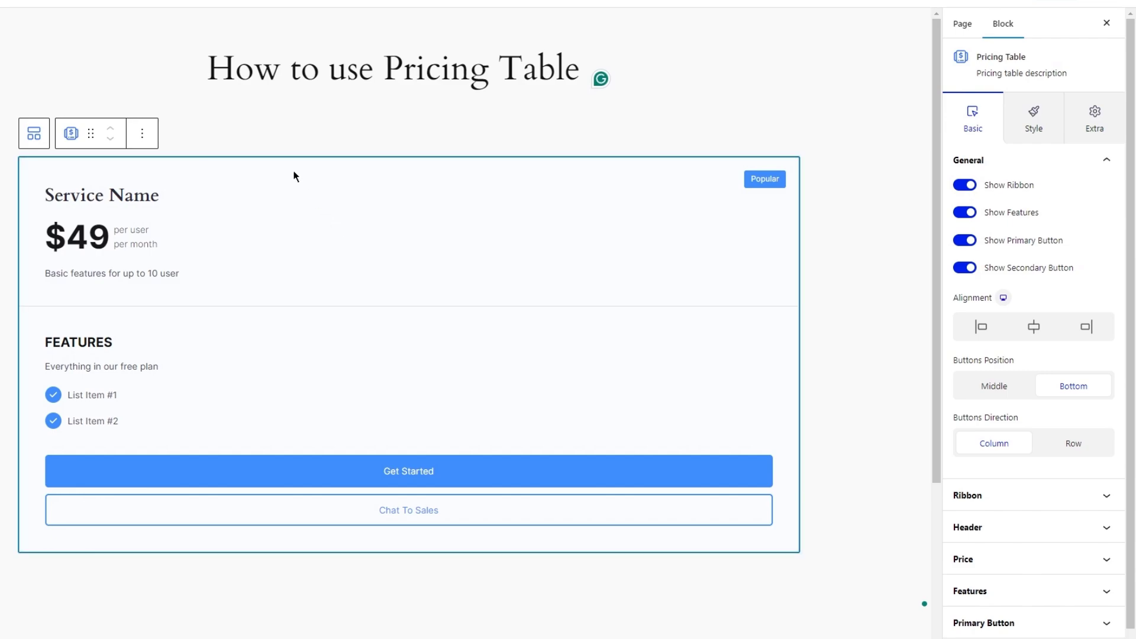
click(964, 187)
click(963, 186)
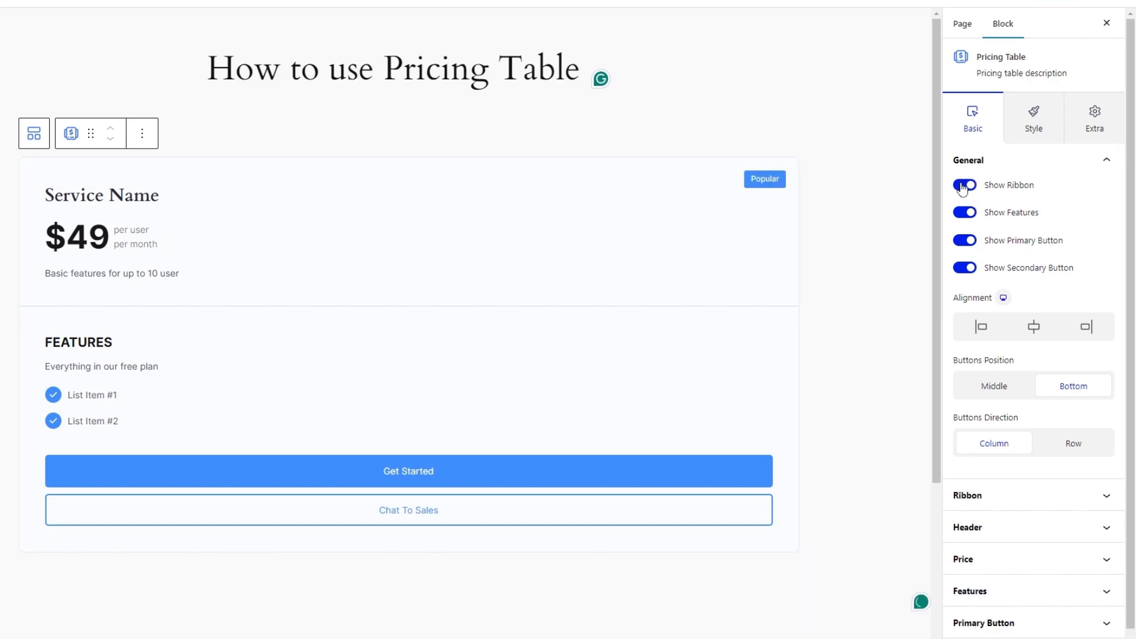
click(968, 217)
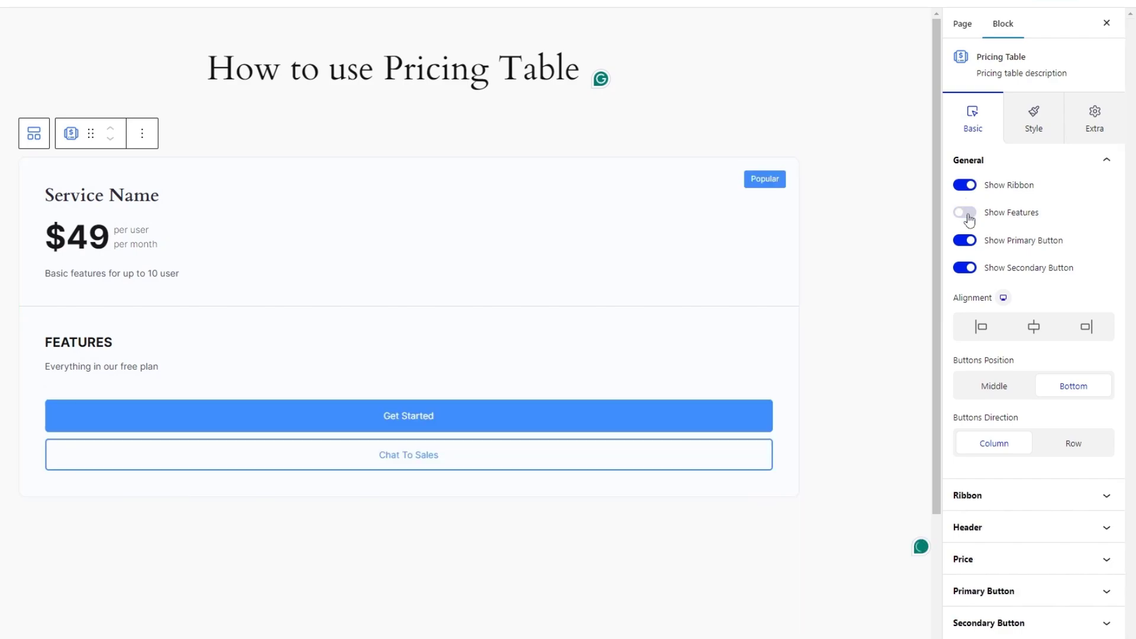
click(967, 215)
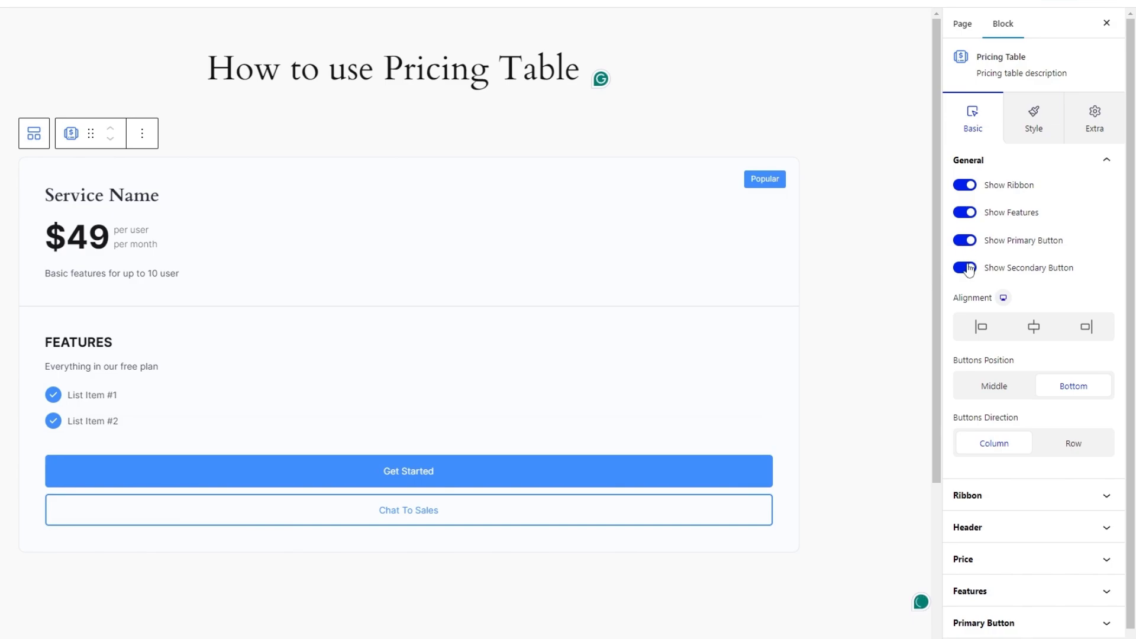
Try center and right alignment on the pricing table and return it to left alignment.
click(1033, 331)
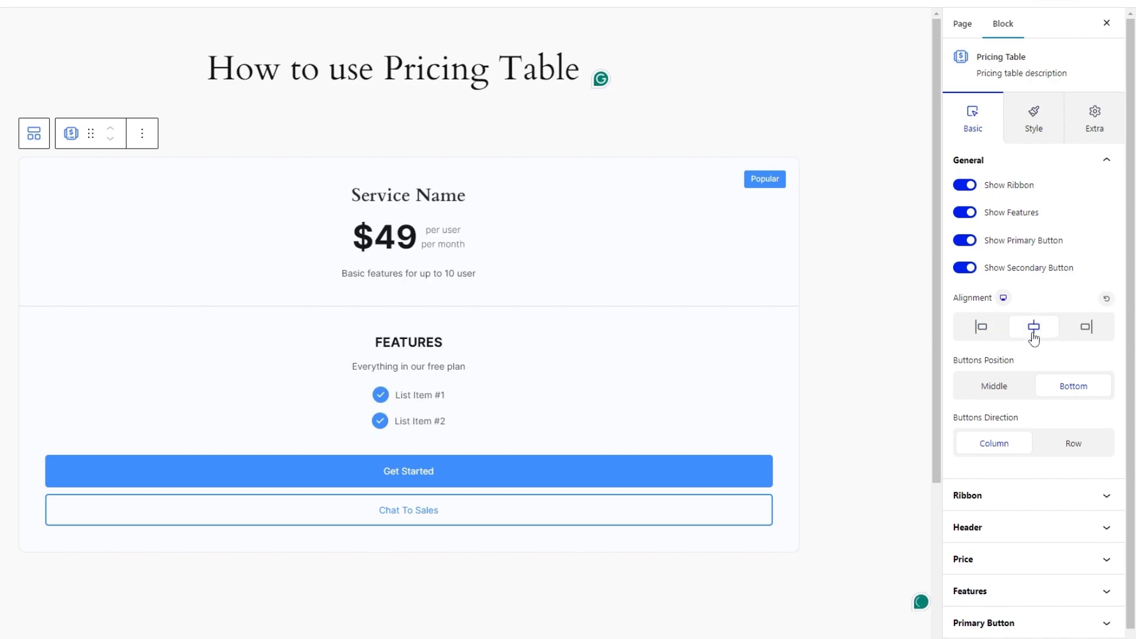
click(1085, 327)
click(1034, 328)
click(1002, 329)
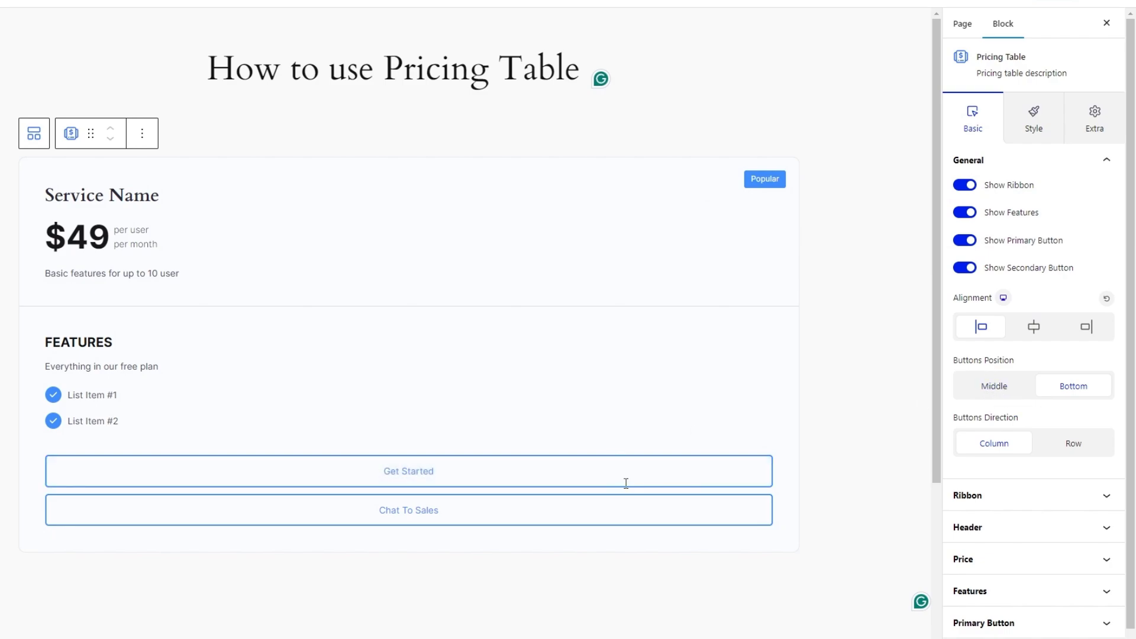
Try the Middle buttons position and the Row buttons direction, restoring Bottom and Column.
click(993, 394)
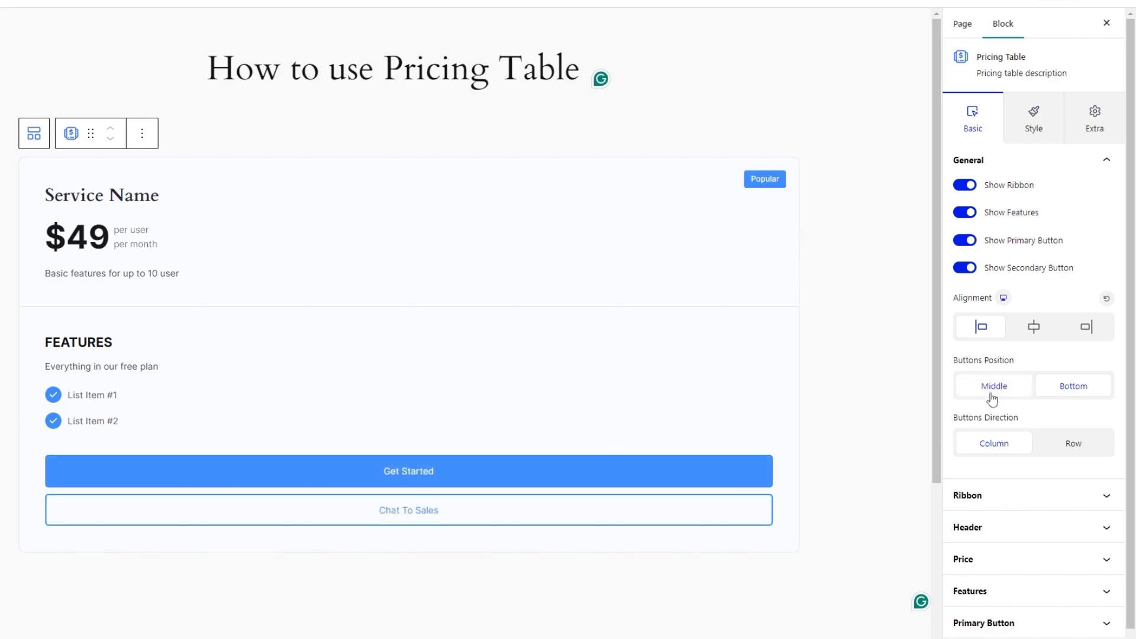
click(1056, 393)
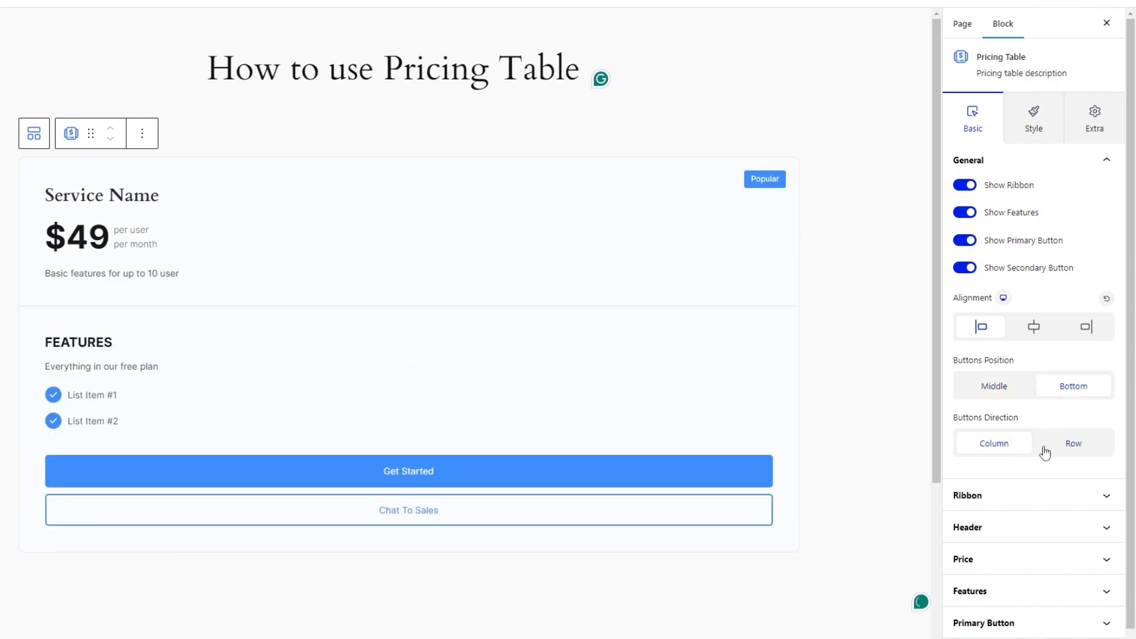
click(1064, 448)
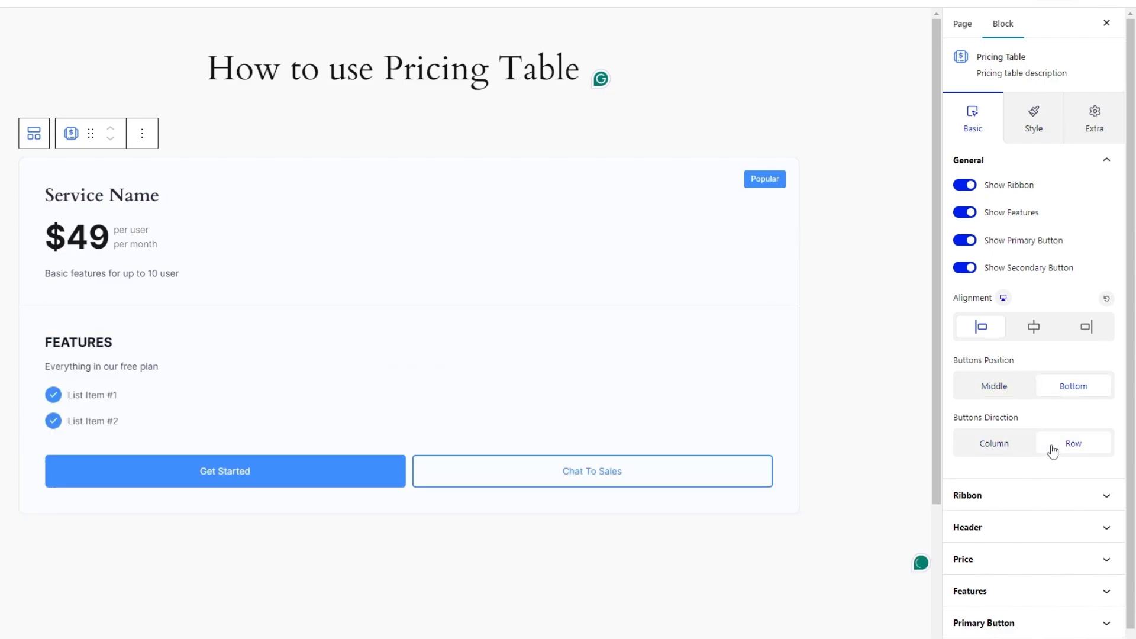
click(1016, 450)
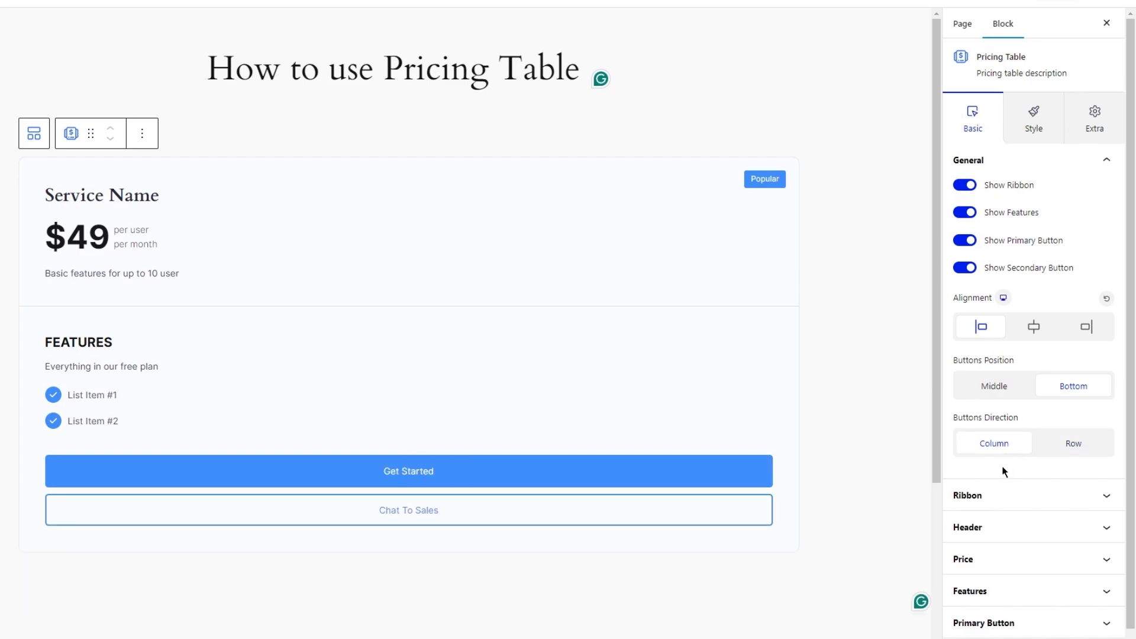
Set the ribbon title to "Standard" and try its Top Left position before returning it to Top Right.
click(987, 497)
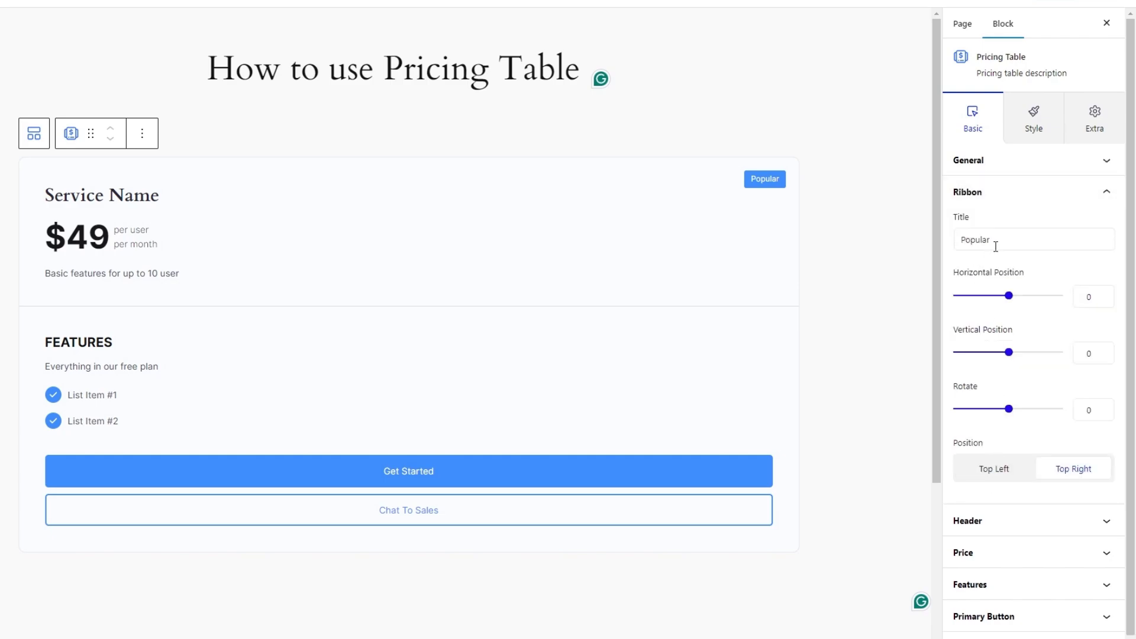
drag(996, 246, 958, 244)
text(Standard)
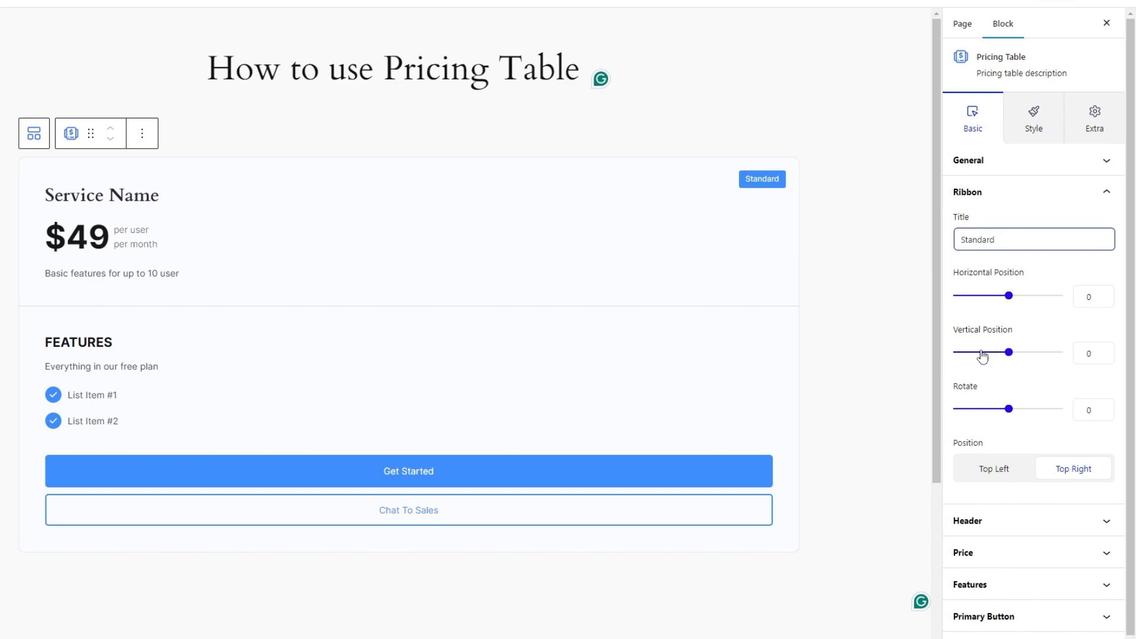
click(987, 466)
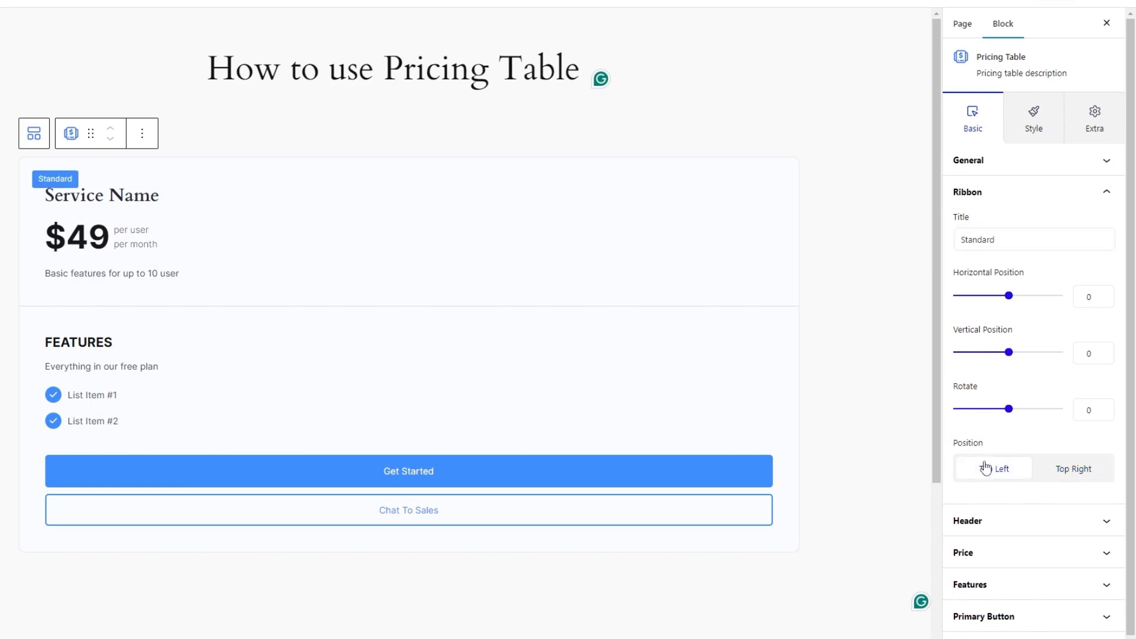
click(1072, 472)
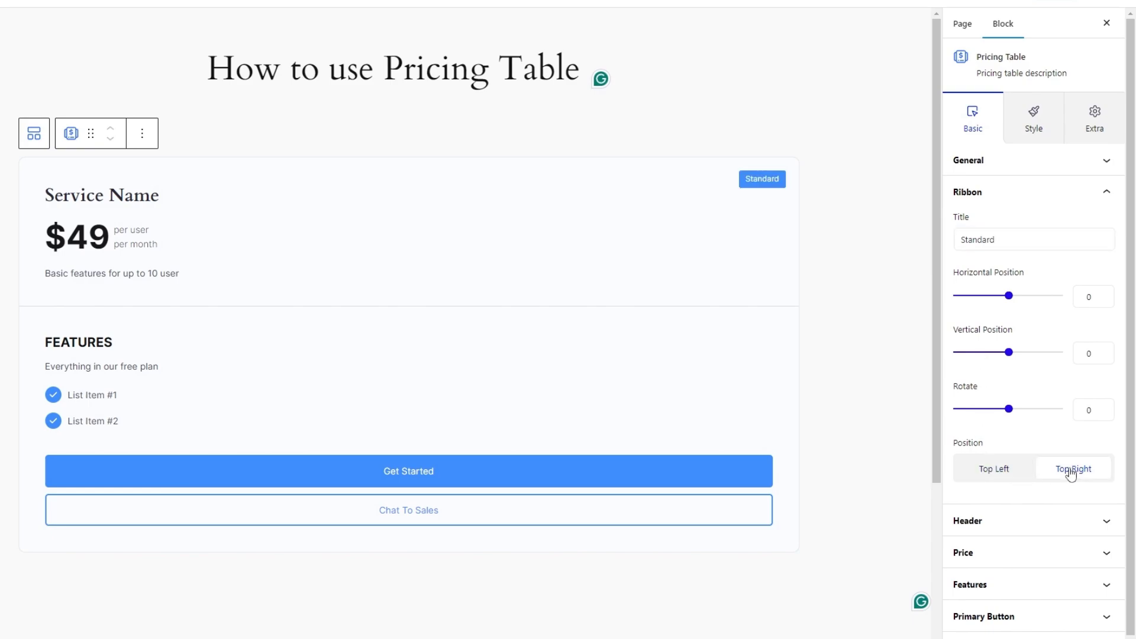
Change the pricing table's header title to "Basic".
click(1013, 522)
drag(1010, 268, 947, 278)
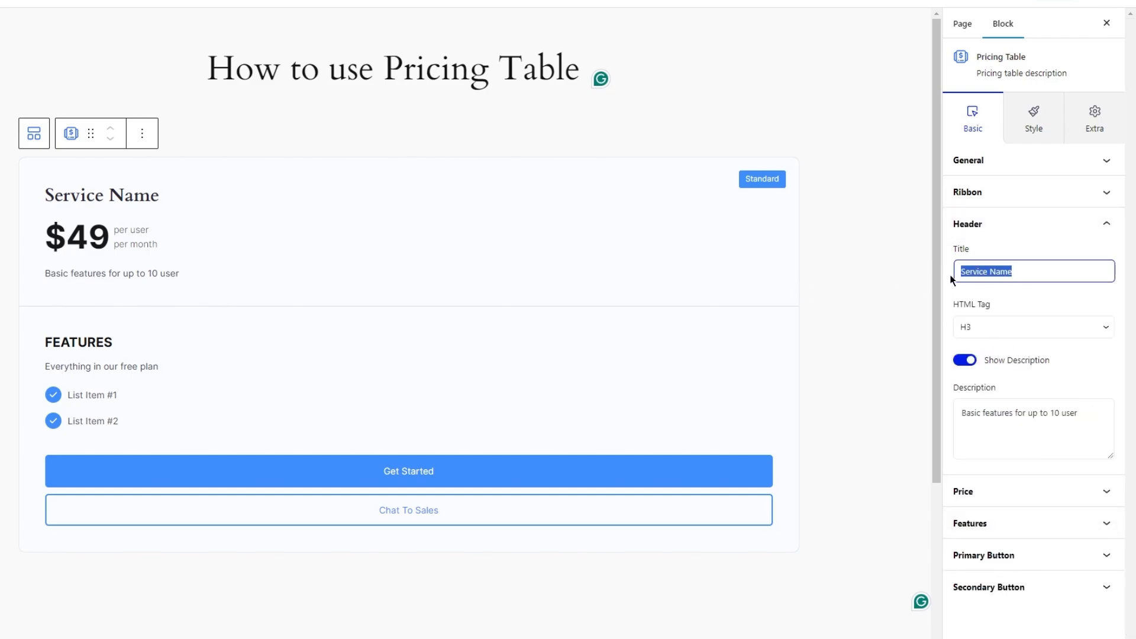
text(Basic)
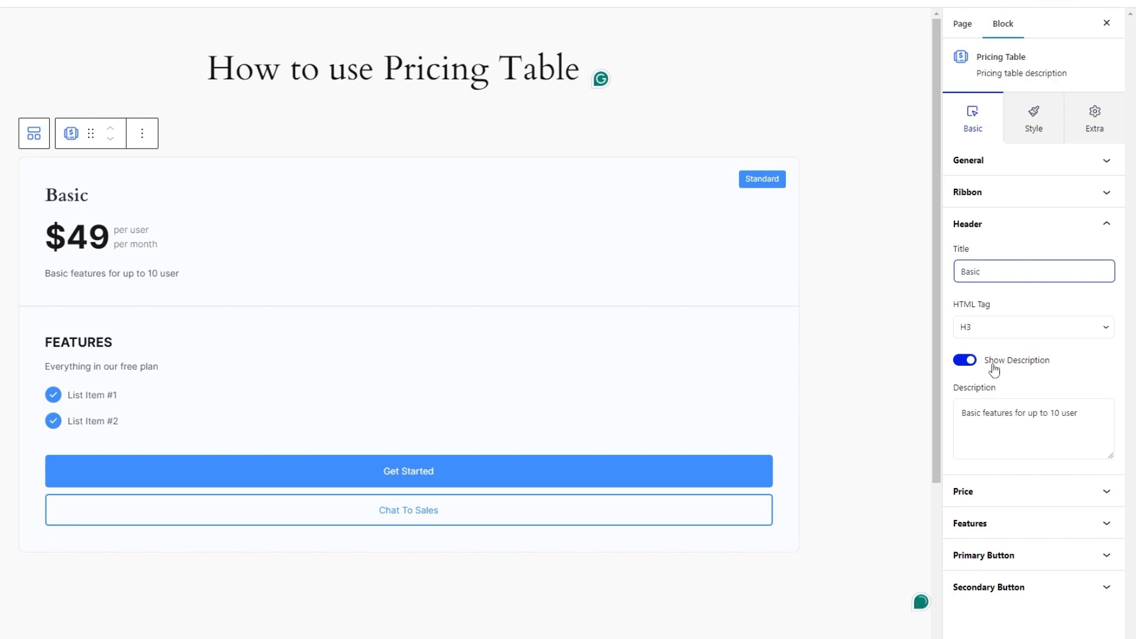
Toggle the header description off and on, and change its text to "Basic features for up to 3 user".
click(963, 363)
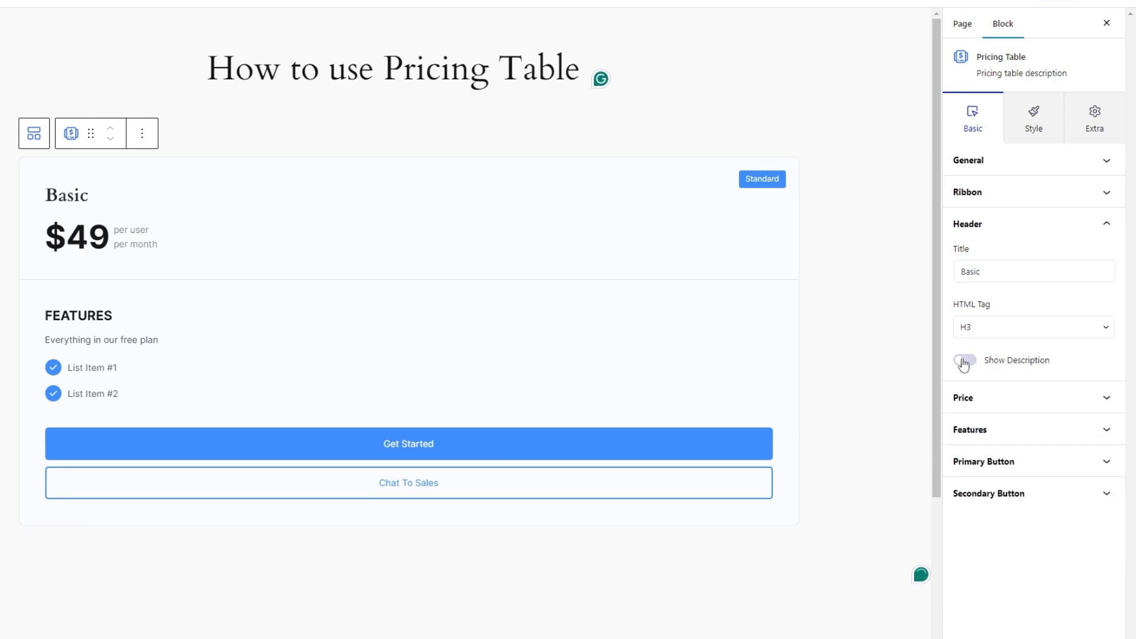
click(964, 361)
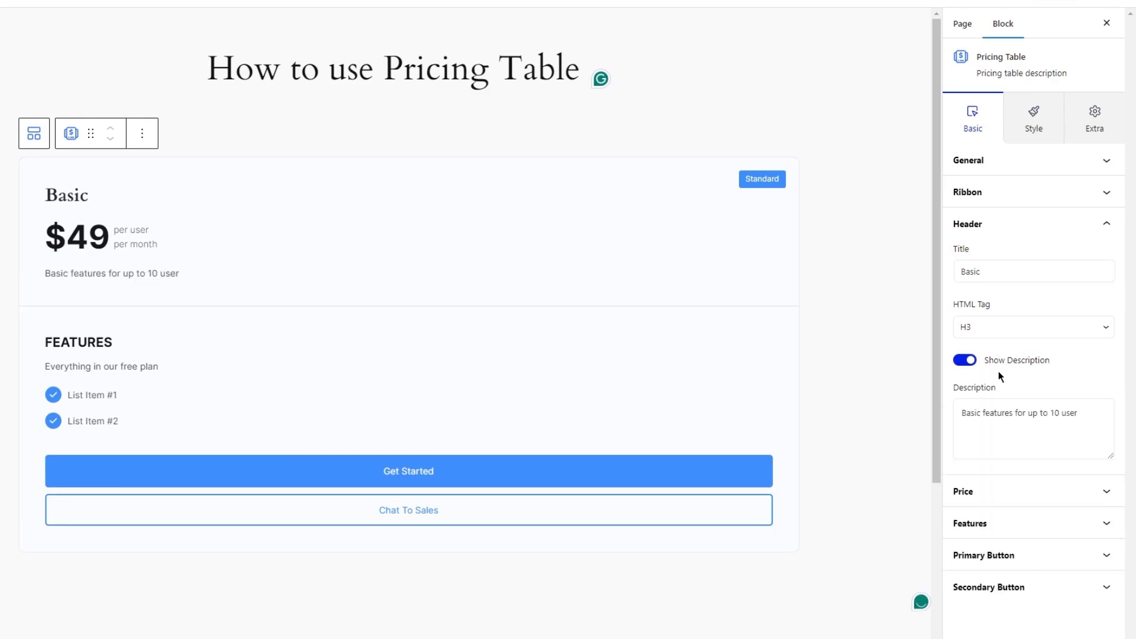
click(1058, 421)
key(BackSpace)
key(BackSpace)
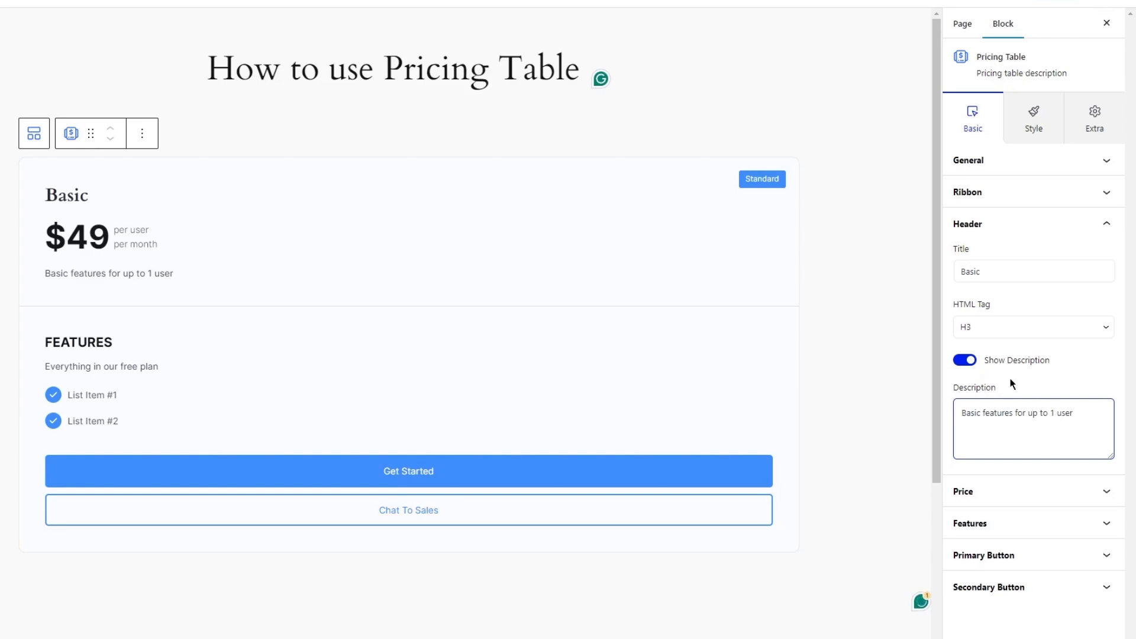
text(3)
Set the plan's price to 15 with the suffix ".99".
click(1043, 494)
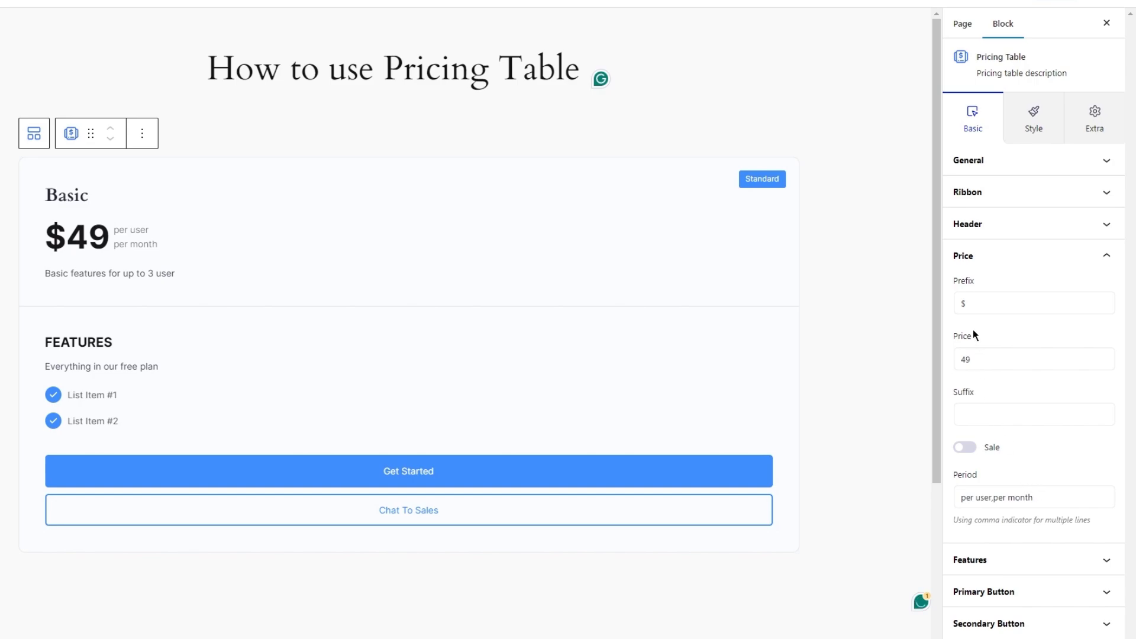
click(973, 302)
drag(984, 359, 939, 359)
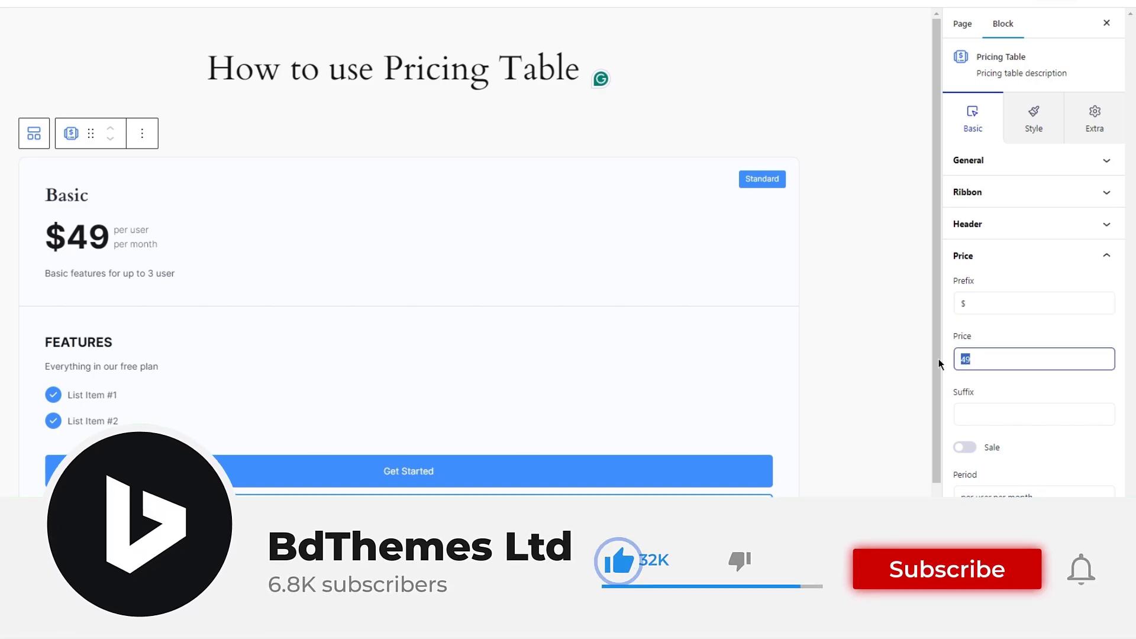
text(15)
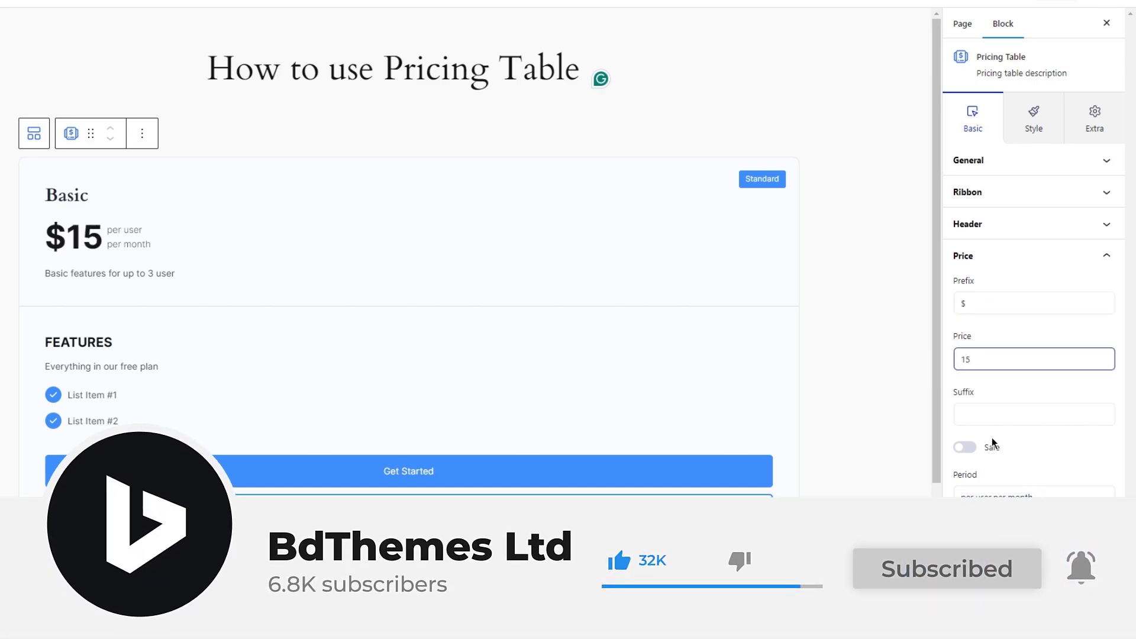
click(985, 418)
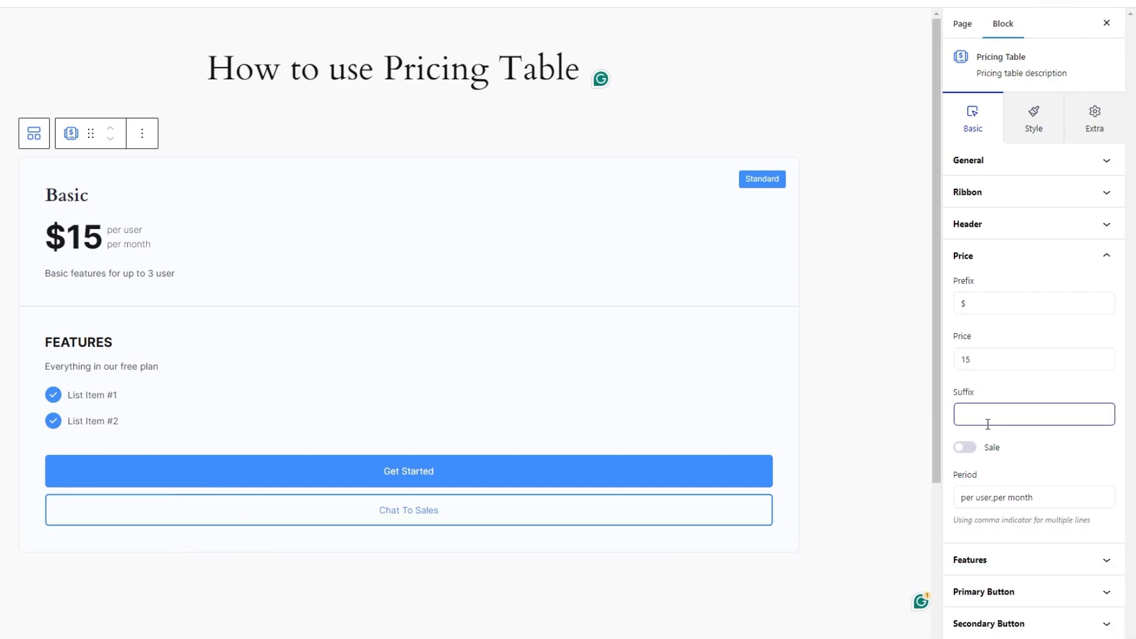
text(.99)
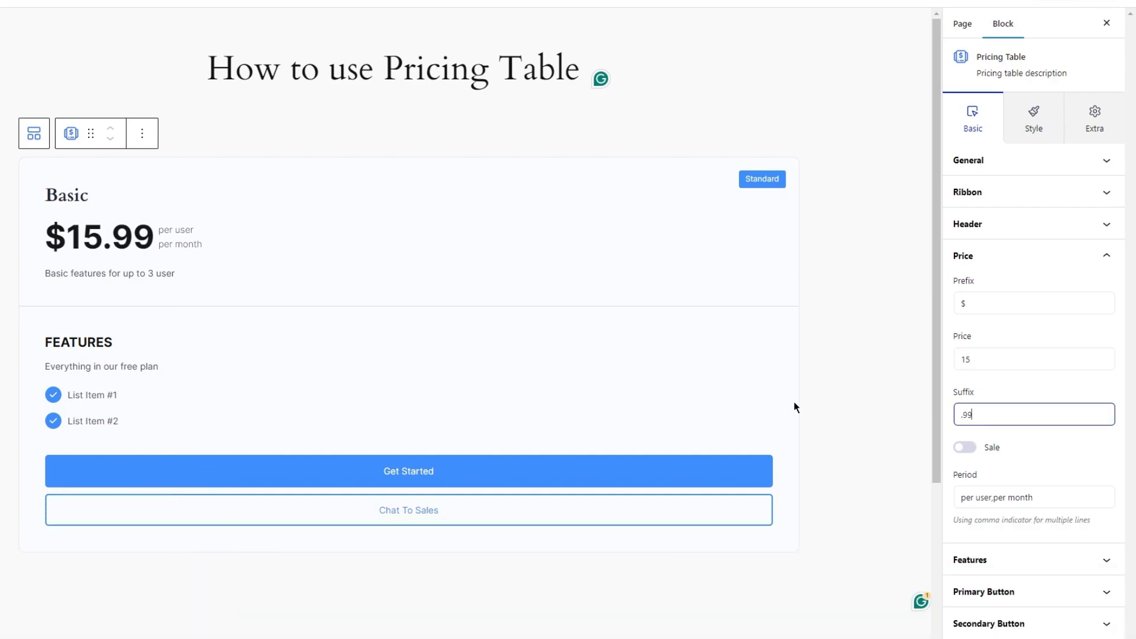
Turn on the sale option with an original price of 39 and set the price period to "/month".
click(965, 448)
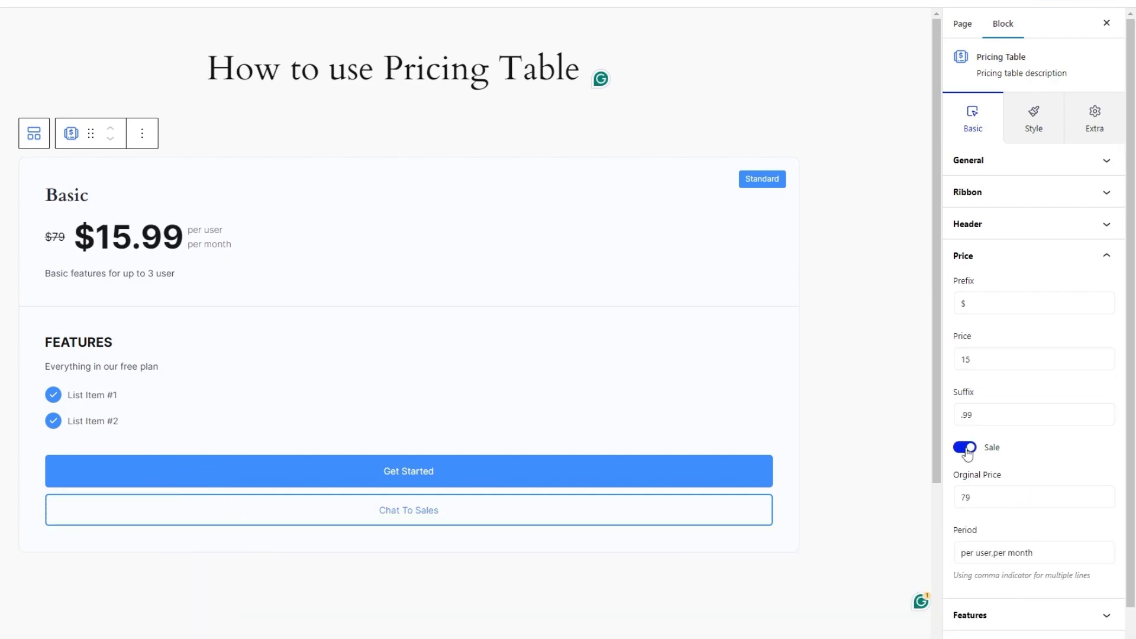
double_click(986, 495)
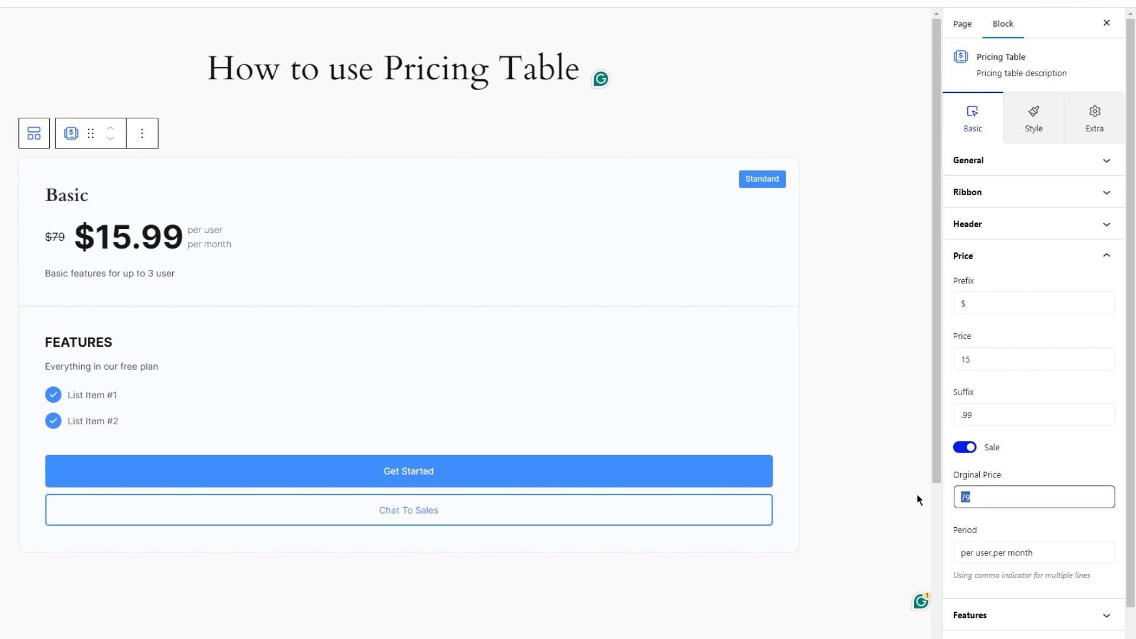
text(39)
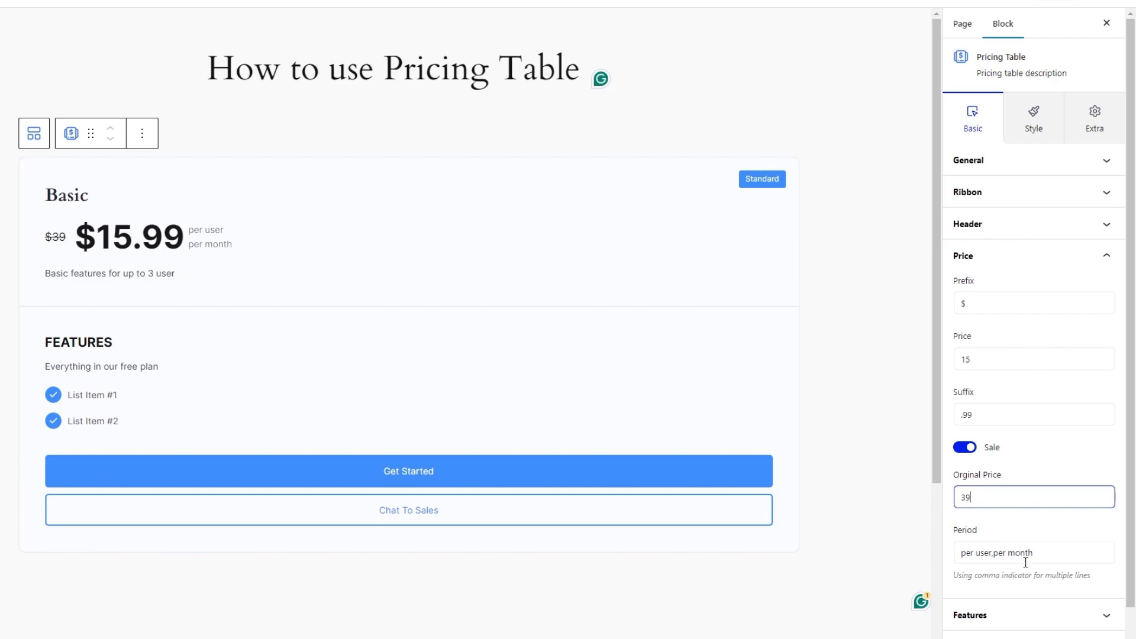
drag(1025, 561, 952, 558)
text(/month)
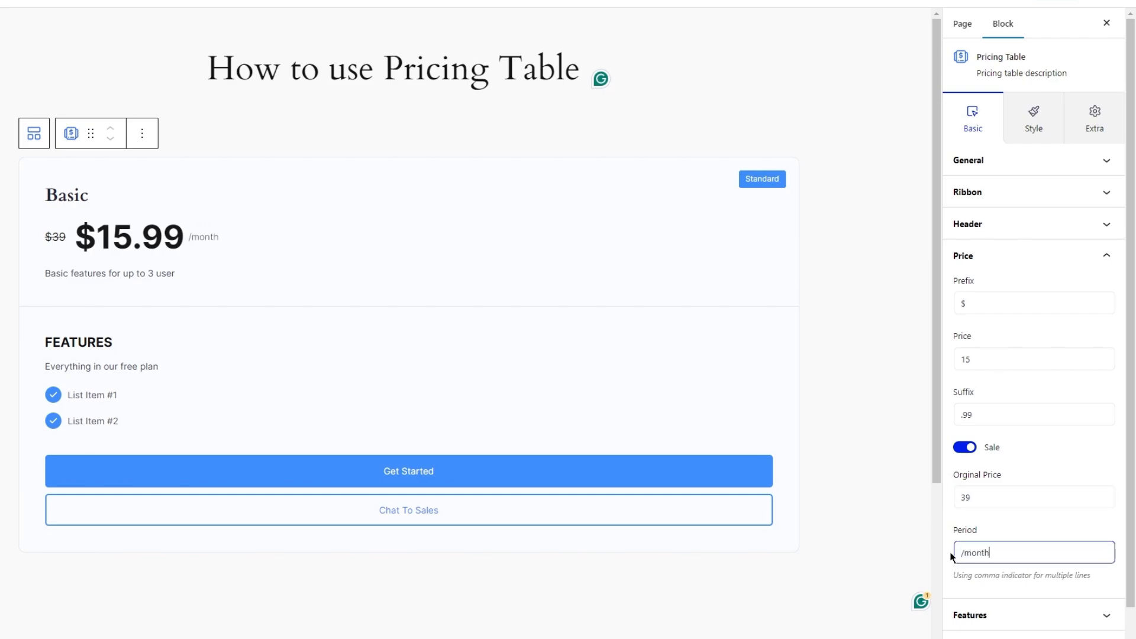
Change the features description to "Everything in our basic plan".
scroll(958, 550, down, 1)
click(1000, 577)
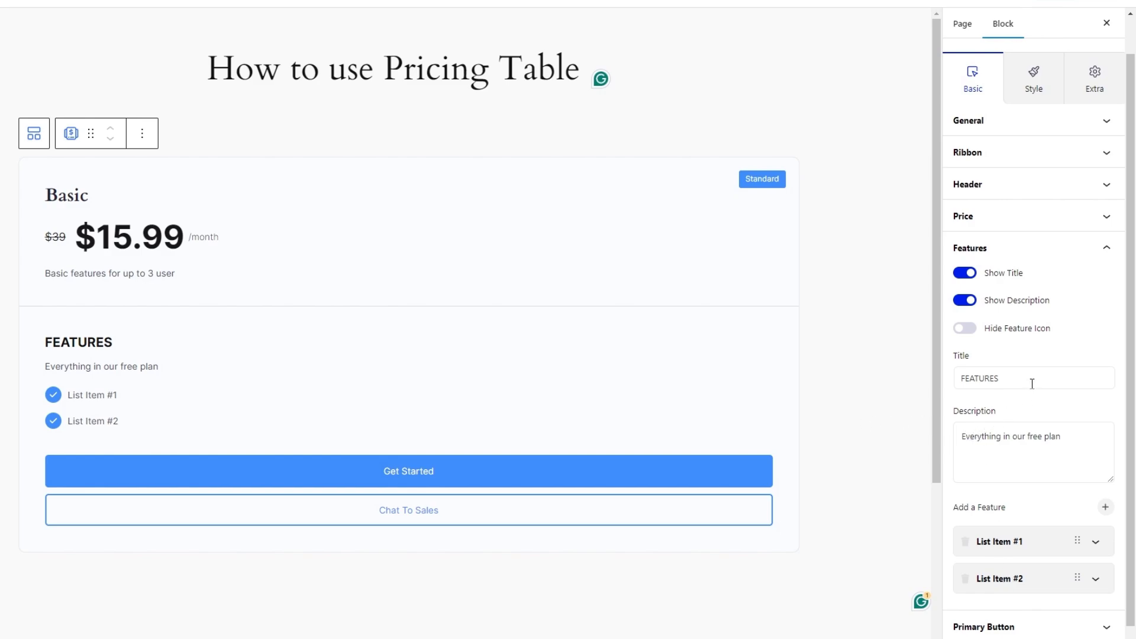
drag(1079, 442, 946, 446)
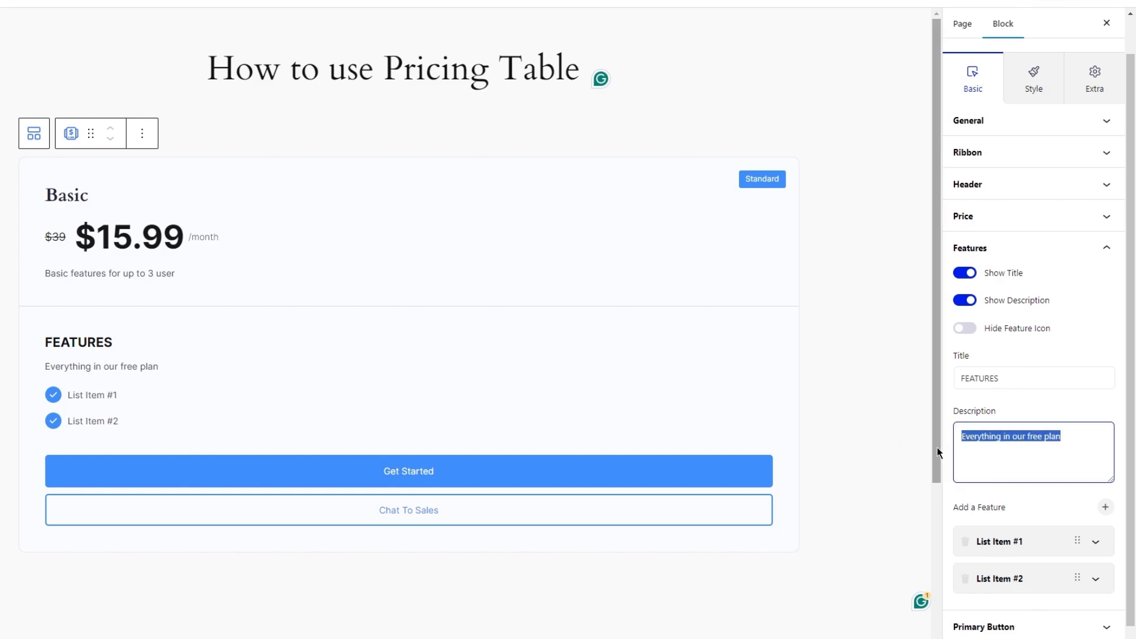
click(1039, 437)
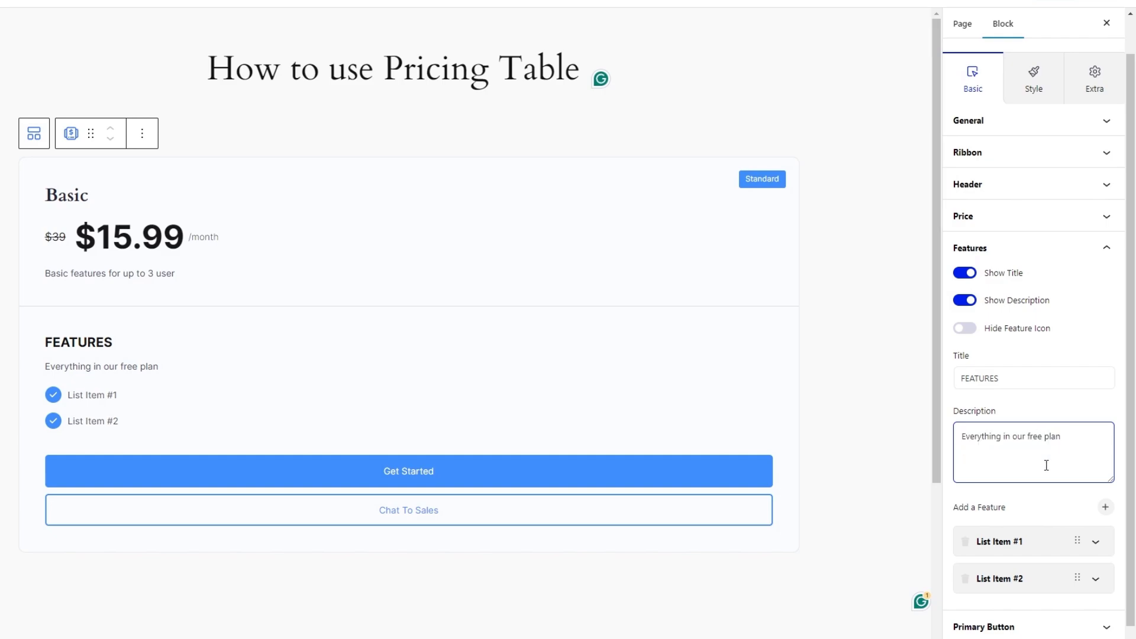
key(BackSpace)
key(BackSpace)
key(BackSpace)
key(BackSpace)
text(basic)
Set the first feature item's text to "Unlimited Disk Space".
click(1027, 550)
drag(1032, 507, 970, 506)
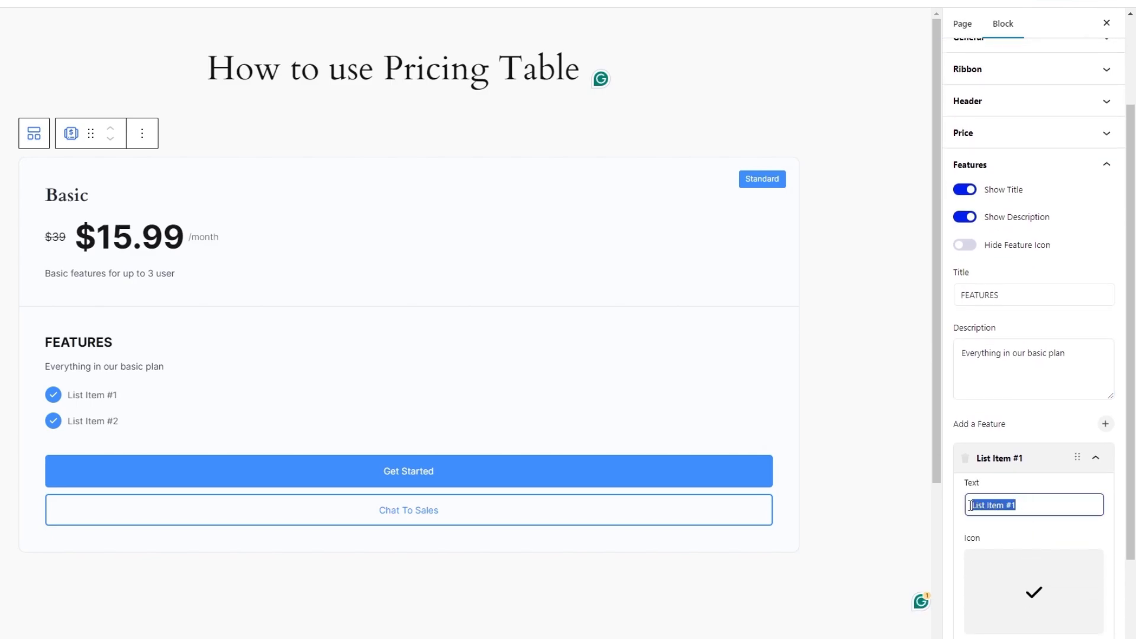
scroll(1082, 380, down, 2)
text(Unlimited Disk Space)
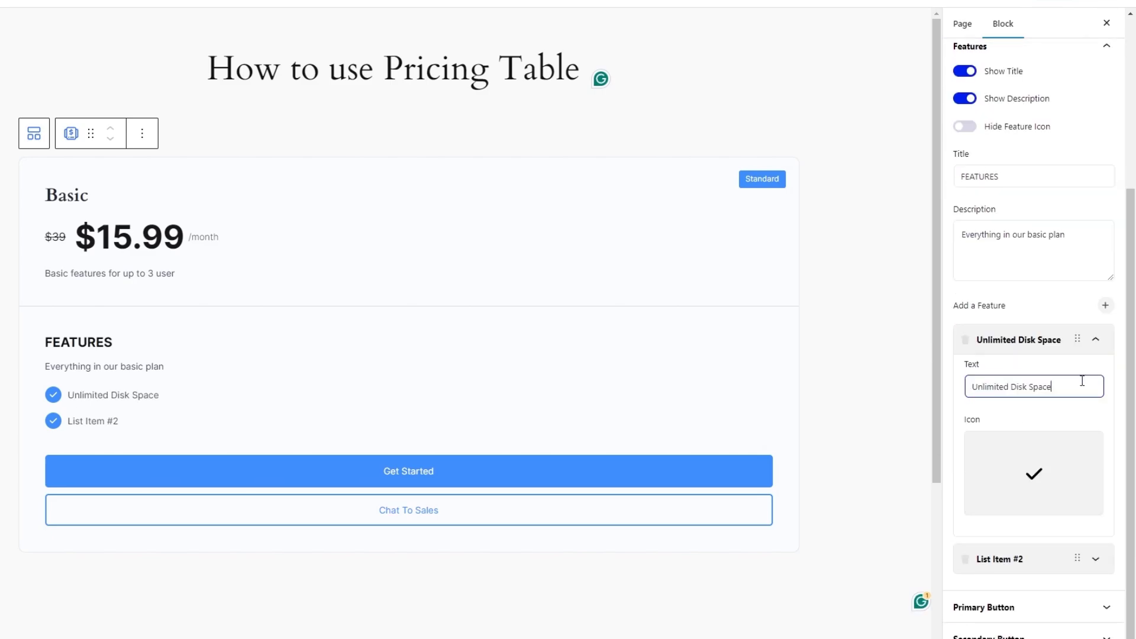
Set the second feature item's text to "500+ Company Benefits".
click(1005, 558)
click(1005, 505)
key(ctrl+a)
text(500+ Company Benefits)
click(1006, 459)
click(1023, 341)
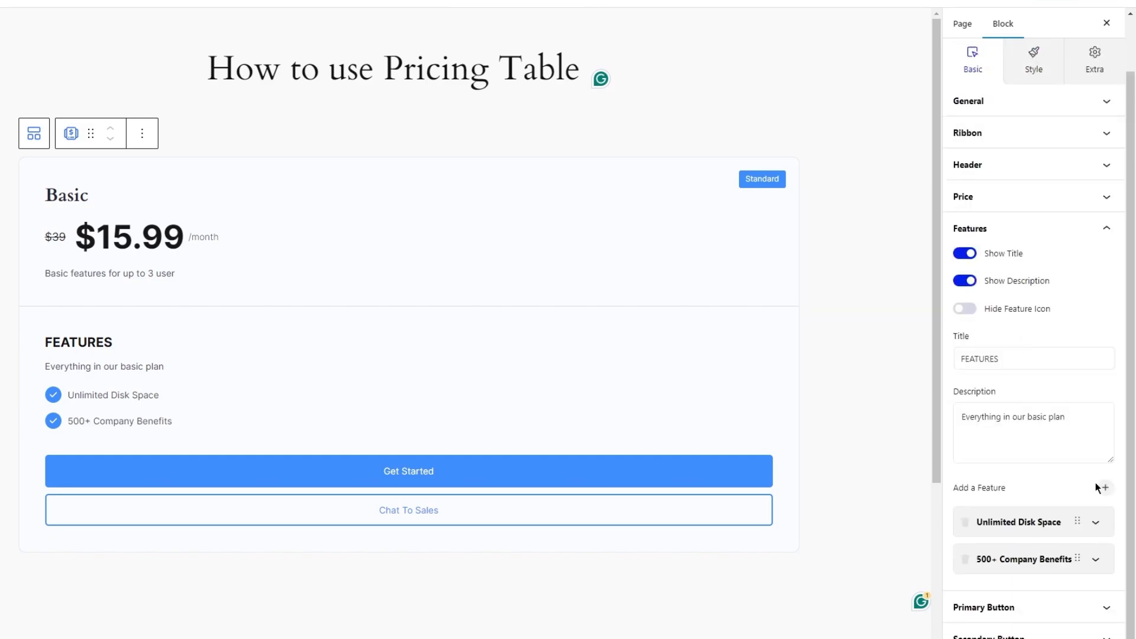
Add a third feature item with the text "Exclusive Support".
click(1105, 487)
click(1008, 596)
click(1013, 506)
key(ctrl+a)
text(Exclusive Support)
click(1020, 466)
Add a fourth feature item with the text "Free API Integration".
click(1104, 452)
click(1009, 596)
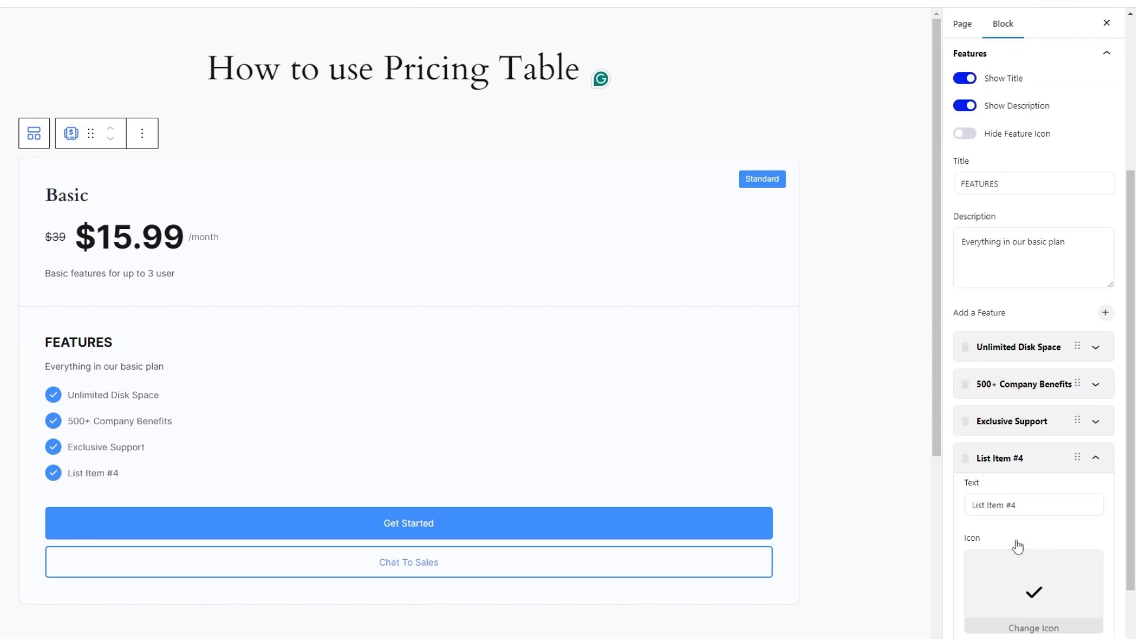
click(1005, 509)
key(ctrl+a)
text(Free API Integration)
scroll(1009, 550, down, 2)
Change the primary button's text to "Choose".
click(1014, 608)
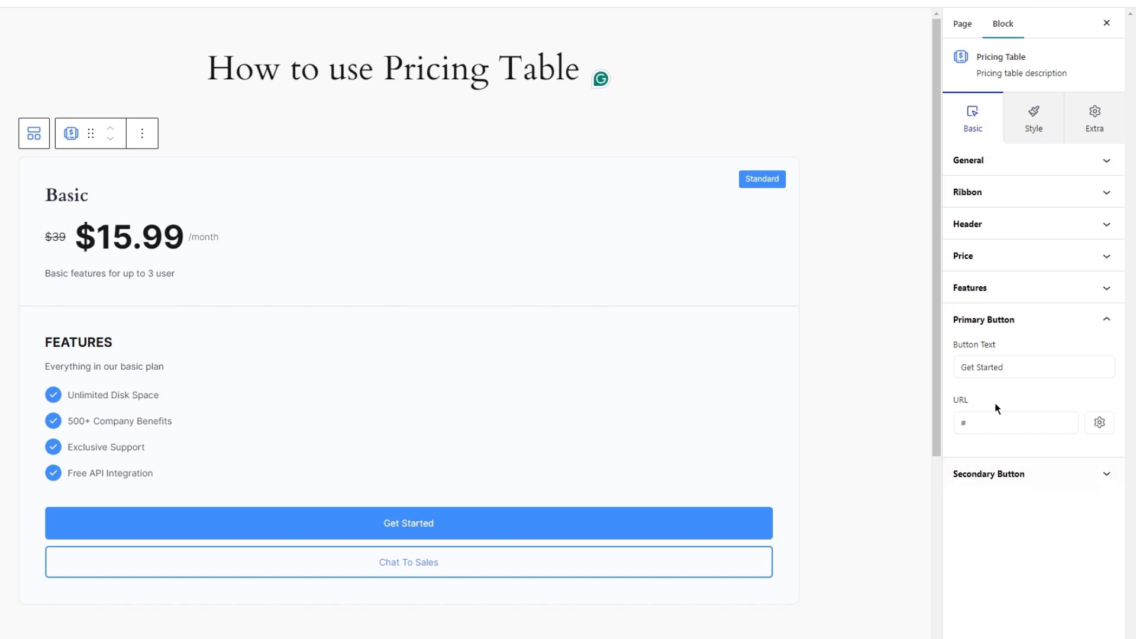
click(970, 369)
key(ctrl+a)
text(Cho)
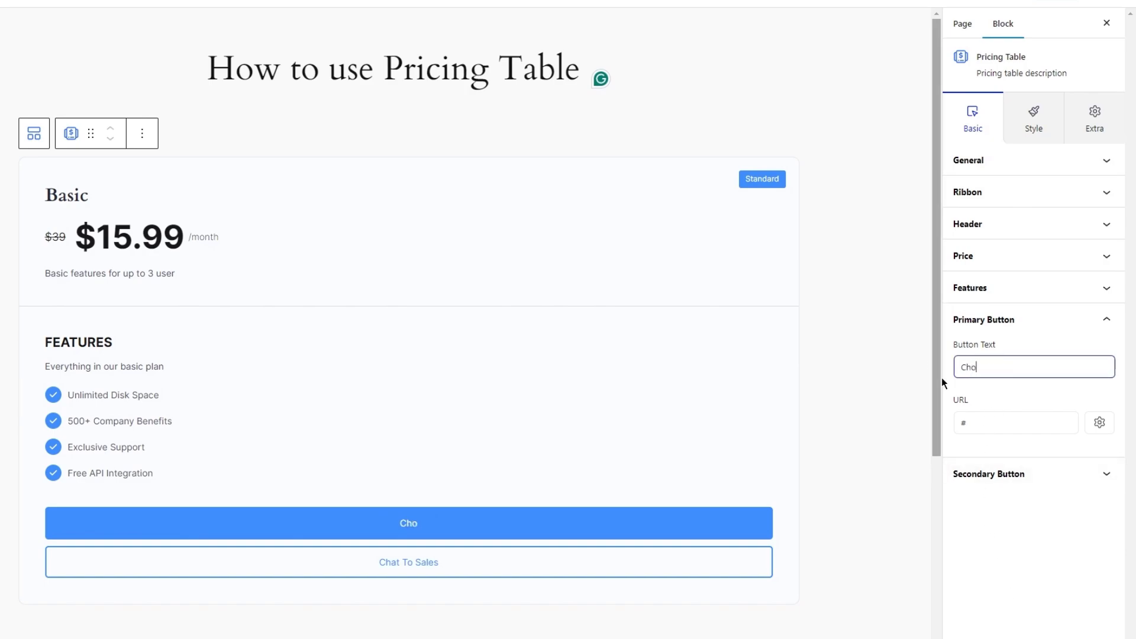
text(ose)
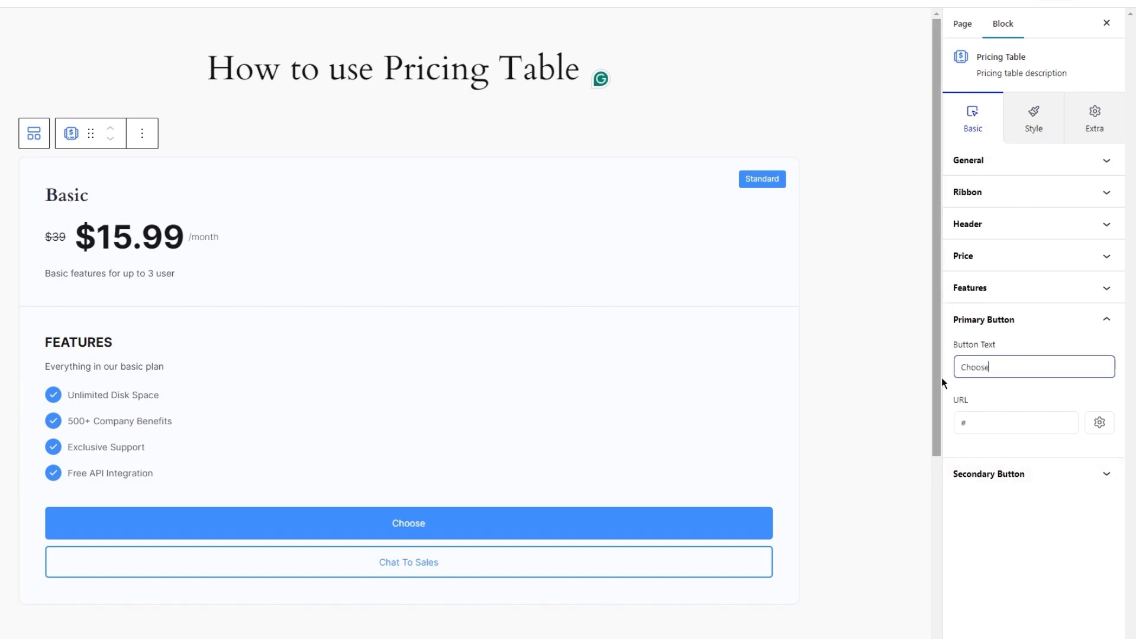
Change the secondary button's text to "View More".
click(1024, 485)
drag(1013, 400, 953, 395)
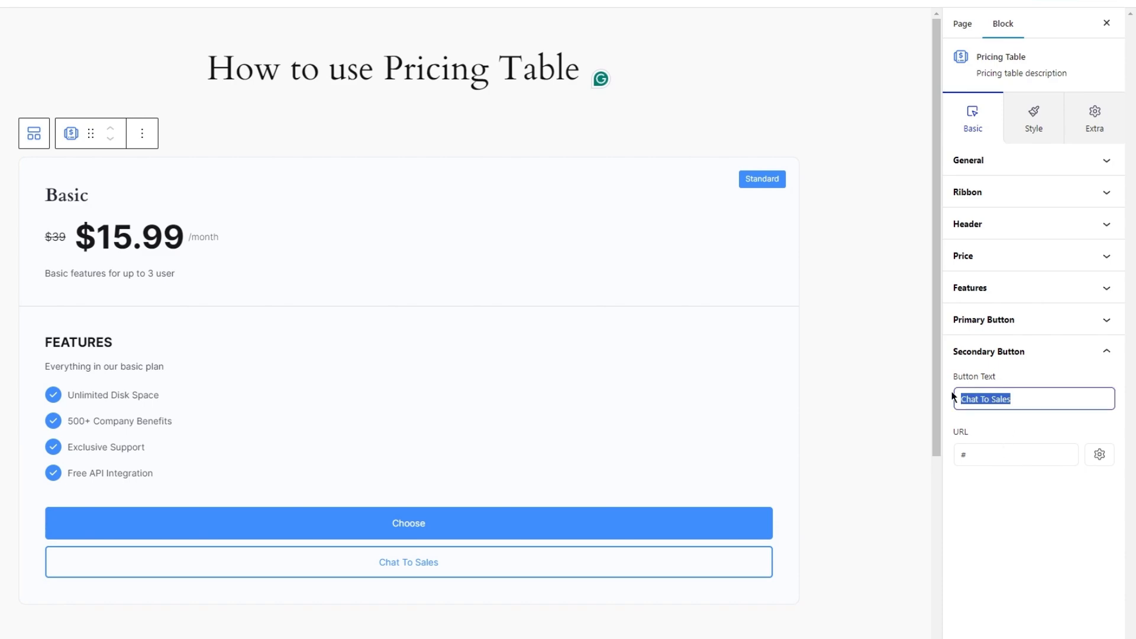
text(View)
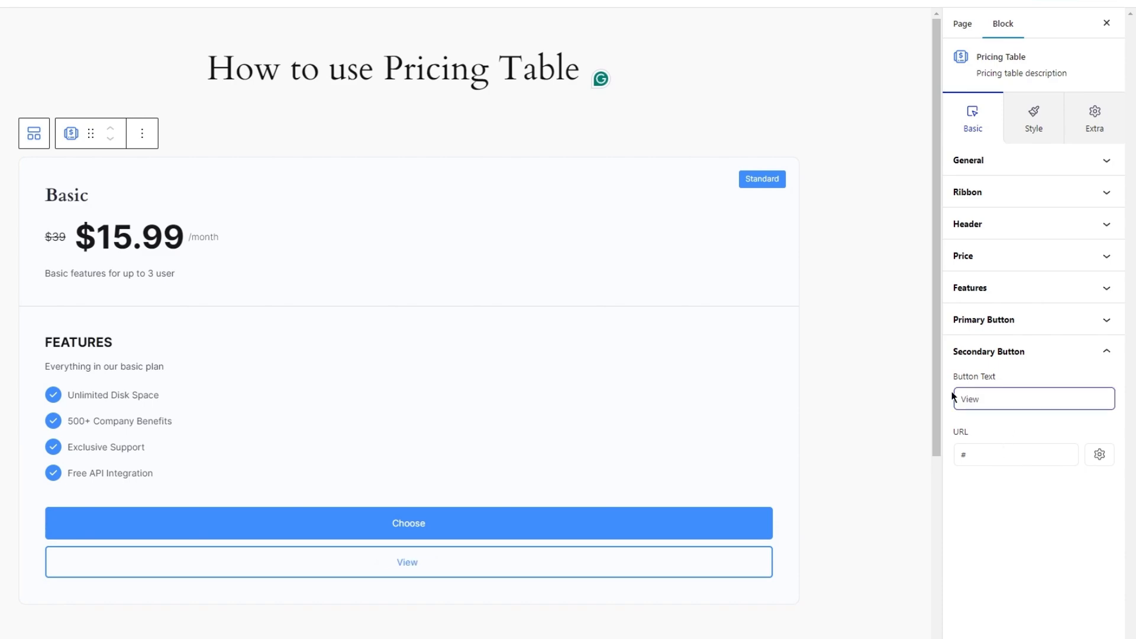
text( More)
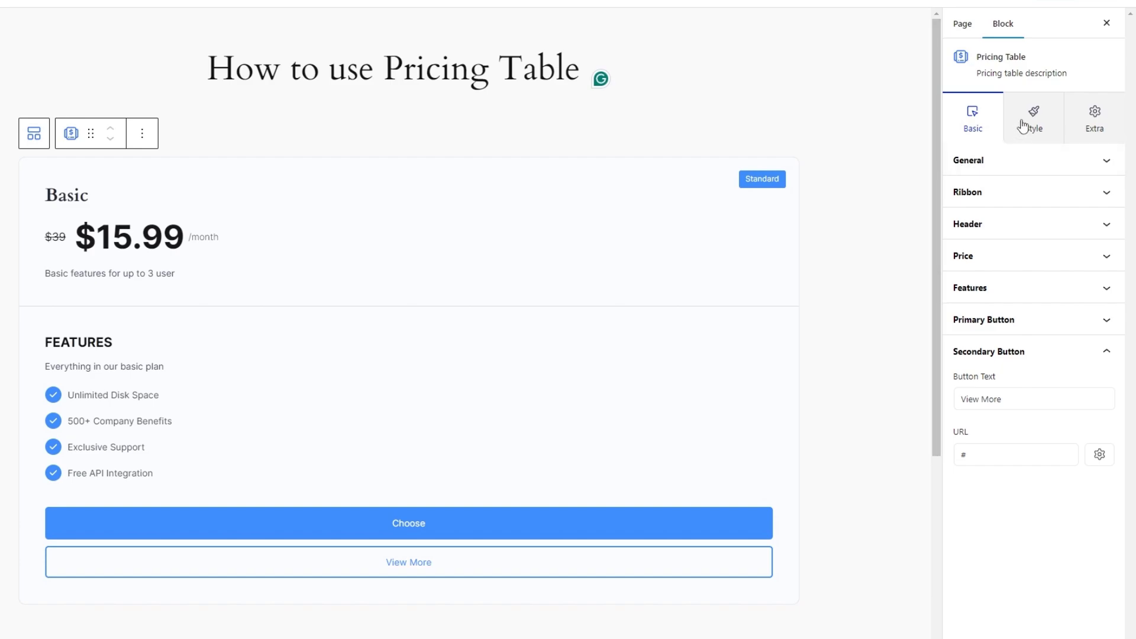
Try a solid border with a custom color on the item container, and set its border style to None.
click(1023, 126)
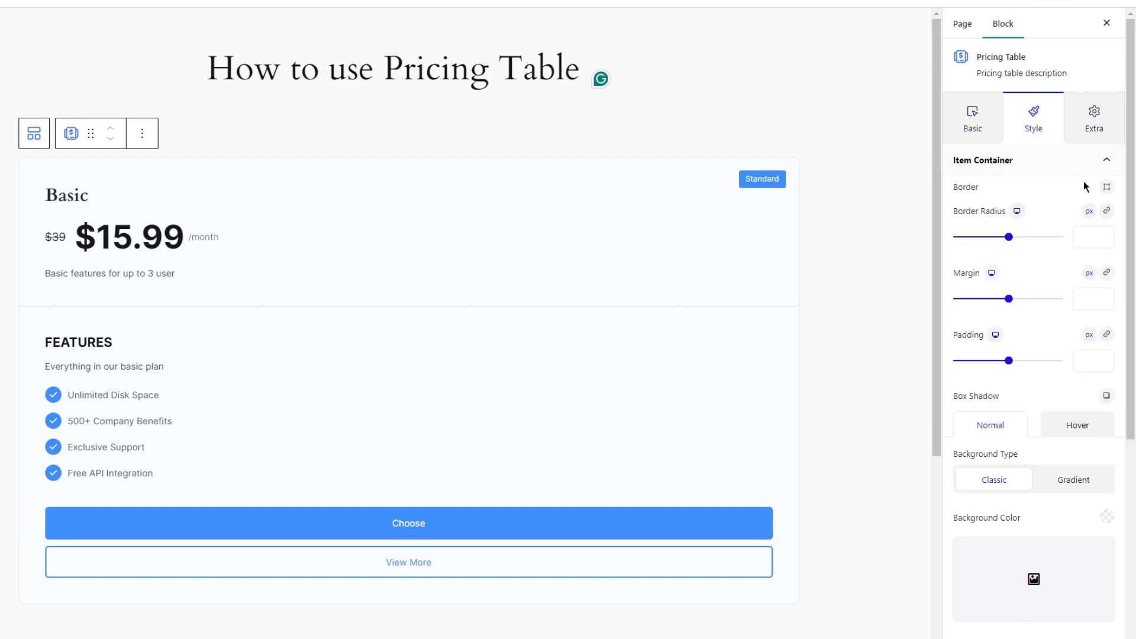
click(1106, 187)
click(1031, 244)
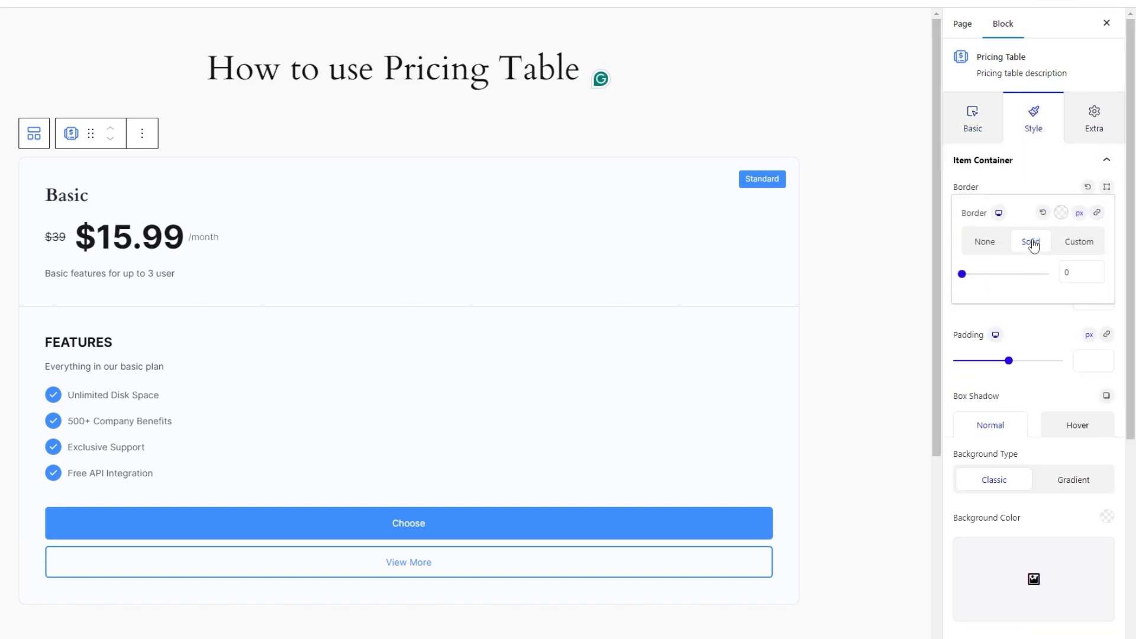
click(963, 273)
click(1061, 213)
drag(1007, 256, 923, 253)
click(1017, 222)
click(983, 245)
click(1038, 185)
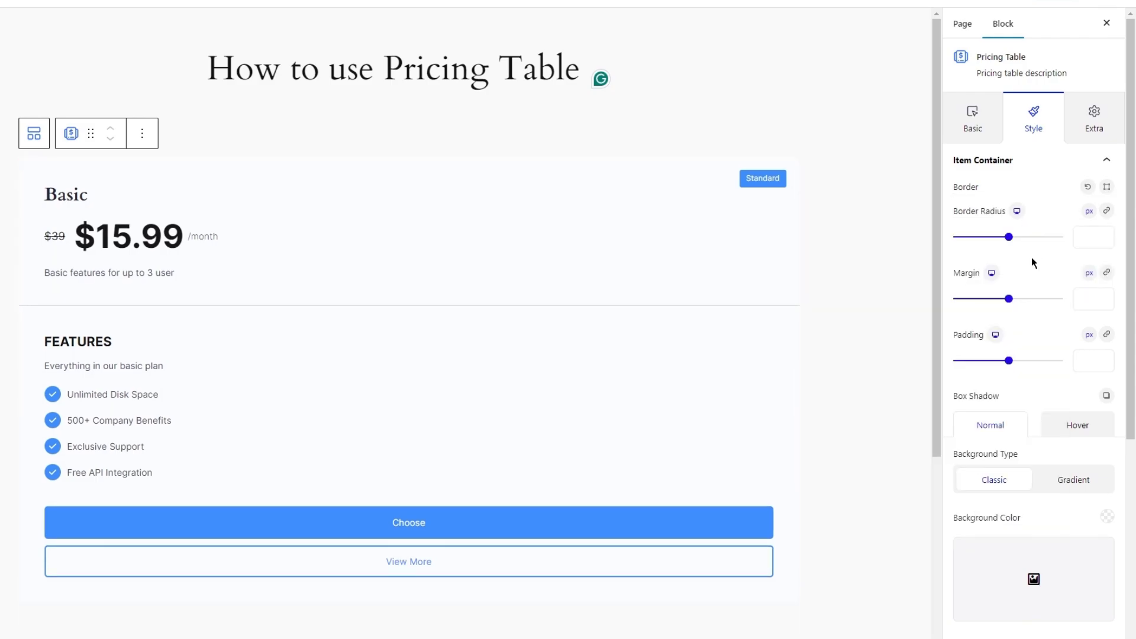
Set the item container's classic background color for the normal state to white, FFFFFF.
click(1050, 430)
click(1000, 427)
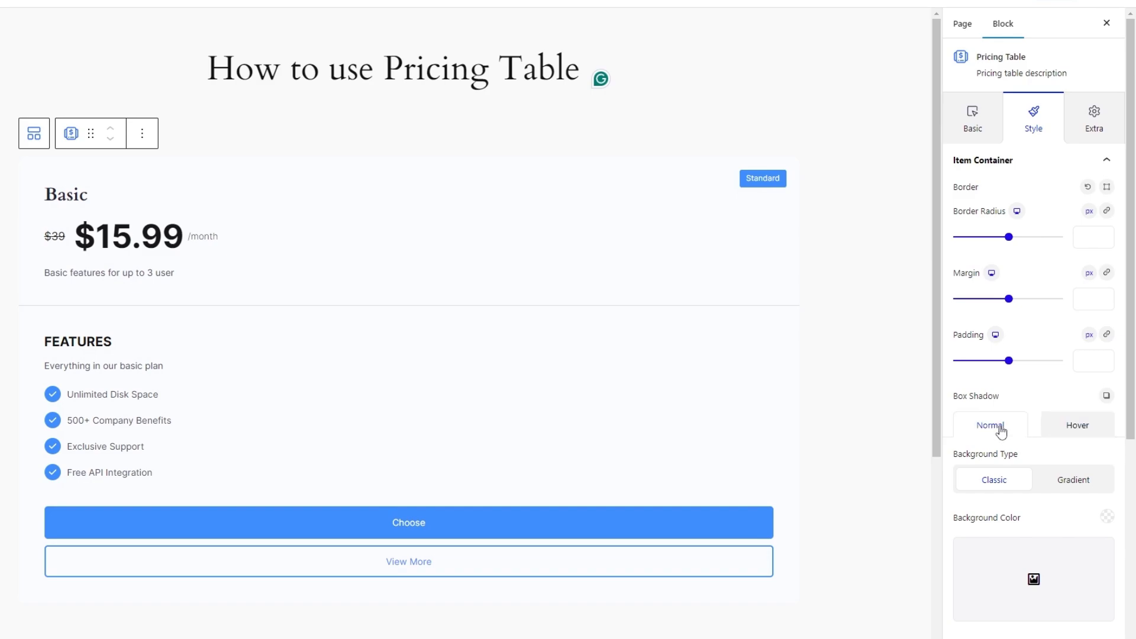
click(1108, 519)
drag(1034, 263, 955, 185)
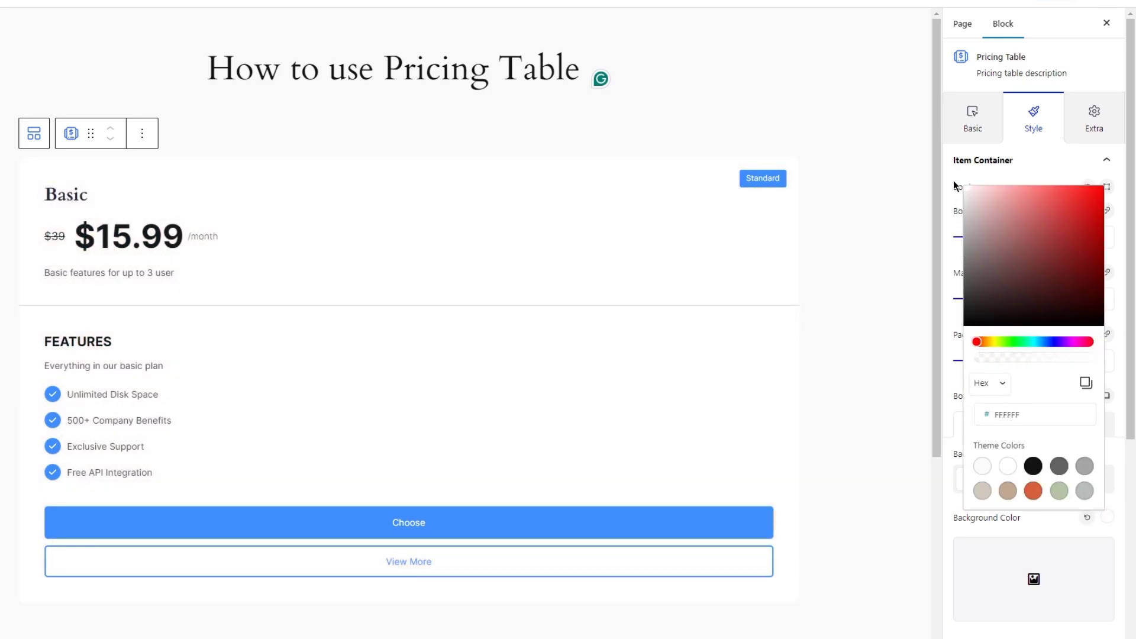
click(1037, 181)
Set the header title's font to Urbanist with a font size of 24 px.
scroll(1065, 320, down, 3)
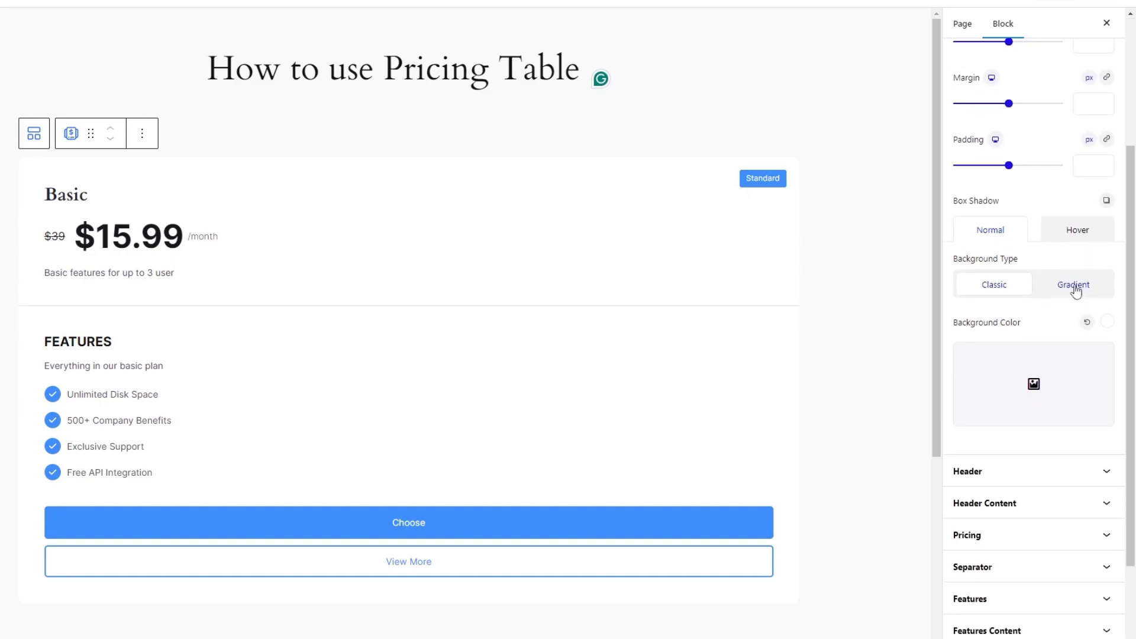
click(1009, 471)
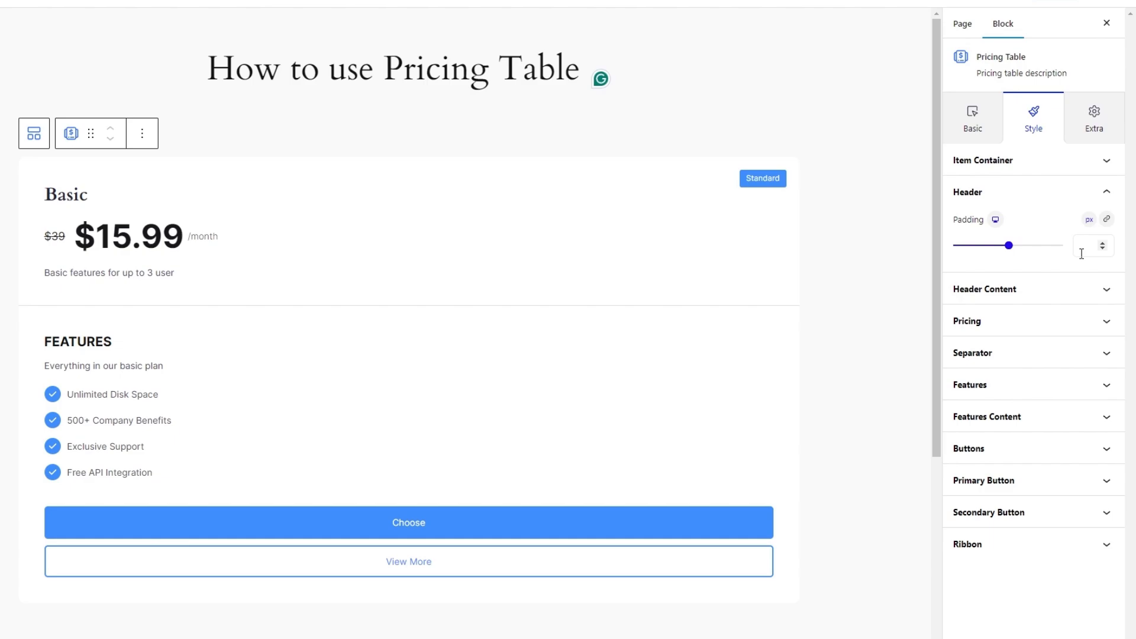
click(1075, 290)
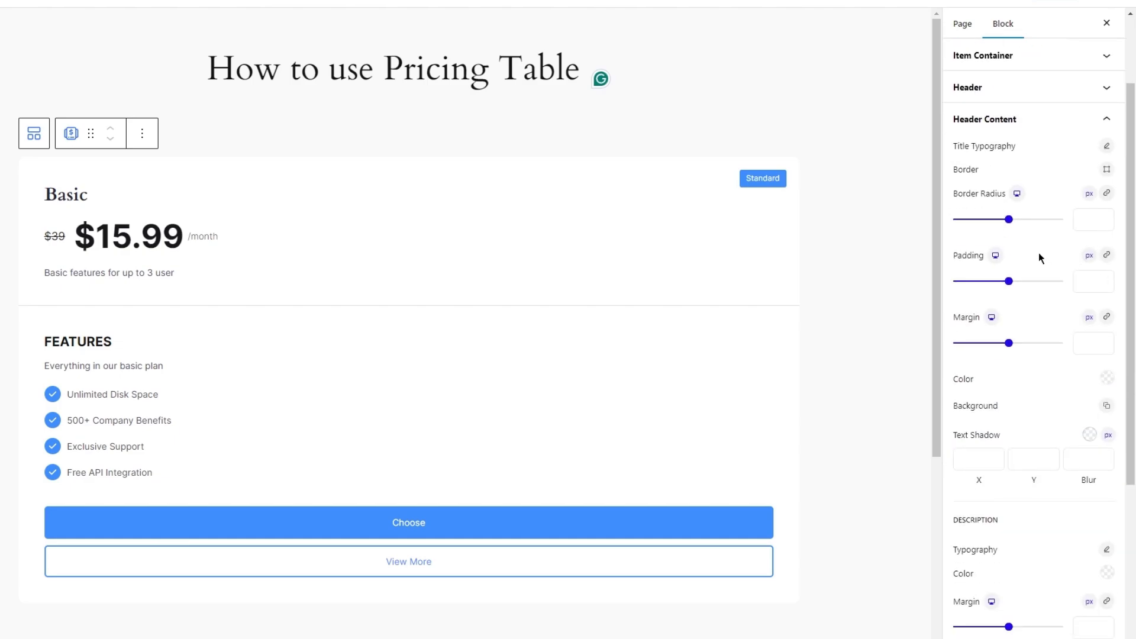
scroll(1038, 254, down, 1)
click(1106, 211)
text(urba)
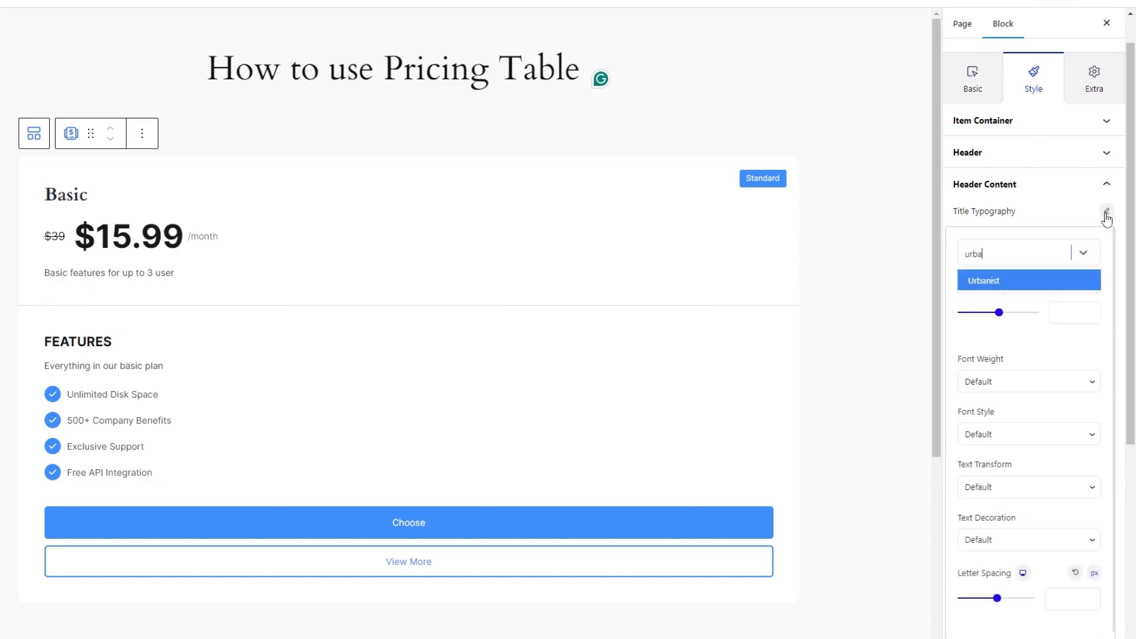
key(Return)
click(1066, 309)
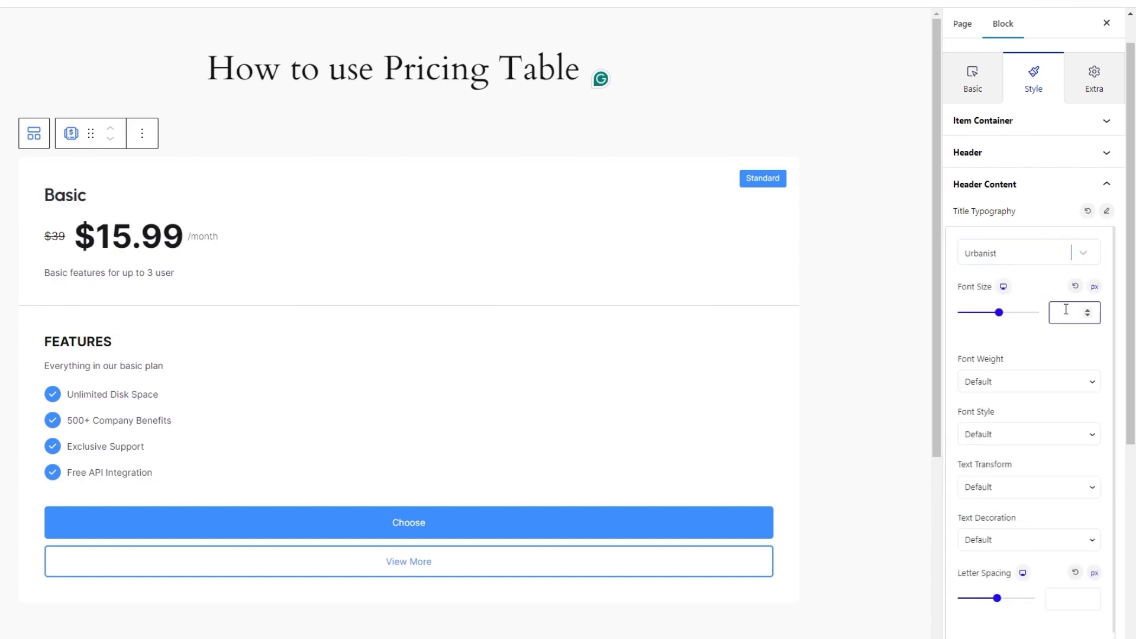
text(24)
Set the header title's font weight to 500 and its line height to 1.3 em.
click(1028, 382)
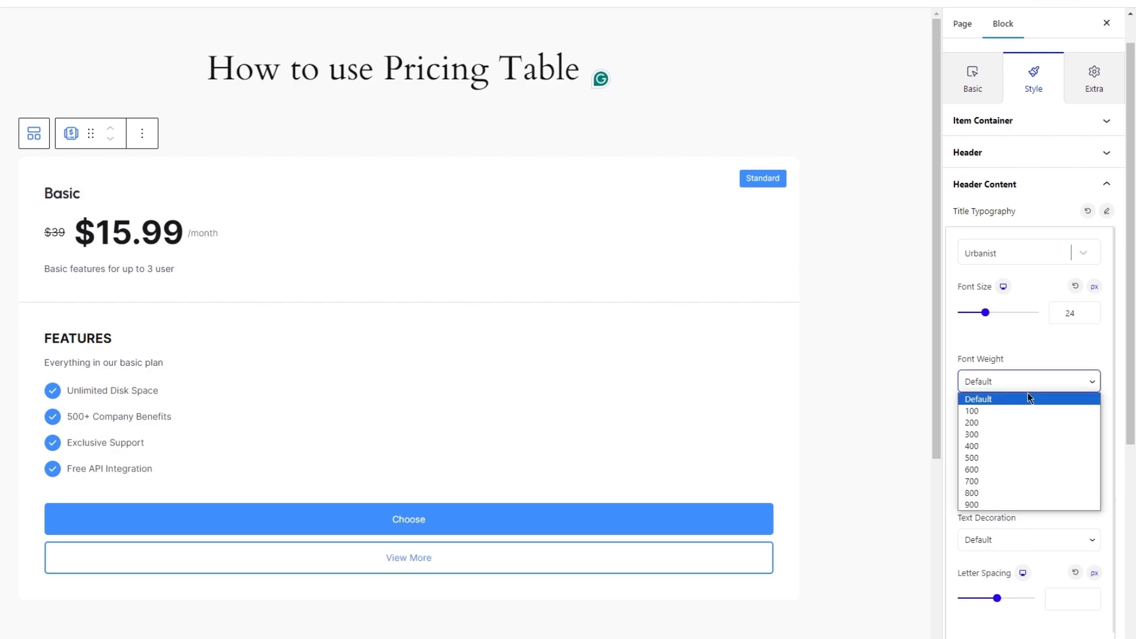
click(1022, 459)
scroll(1058, 554, down, 1)
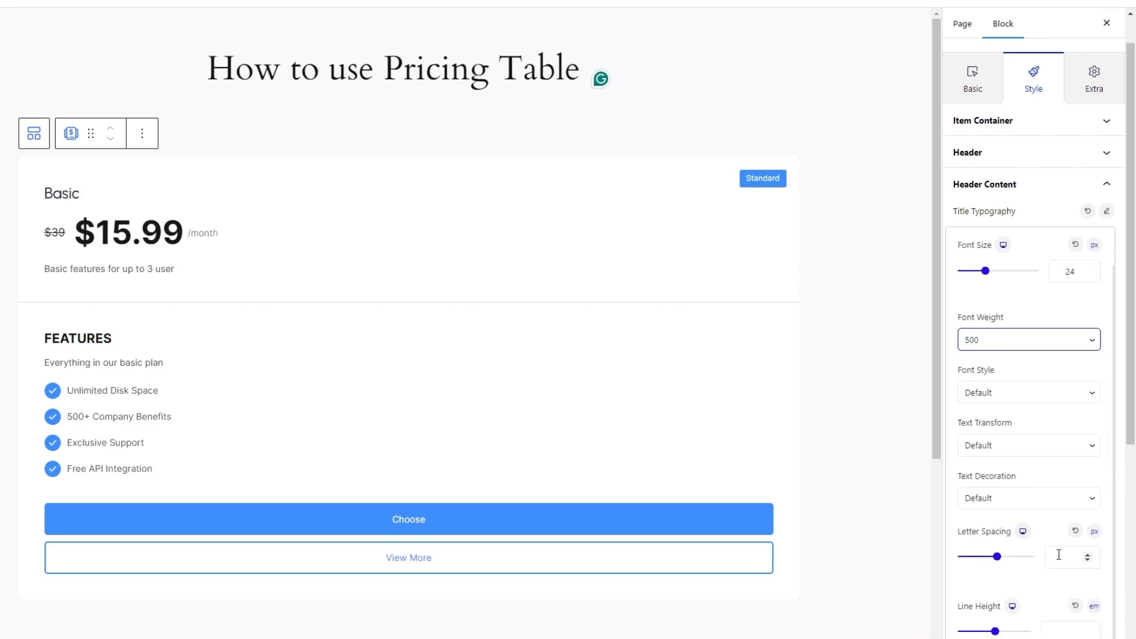
click(1059, 633)
text(1.3)
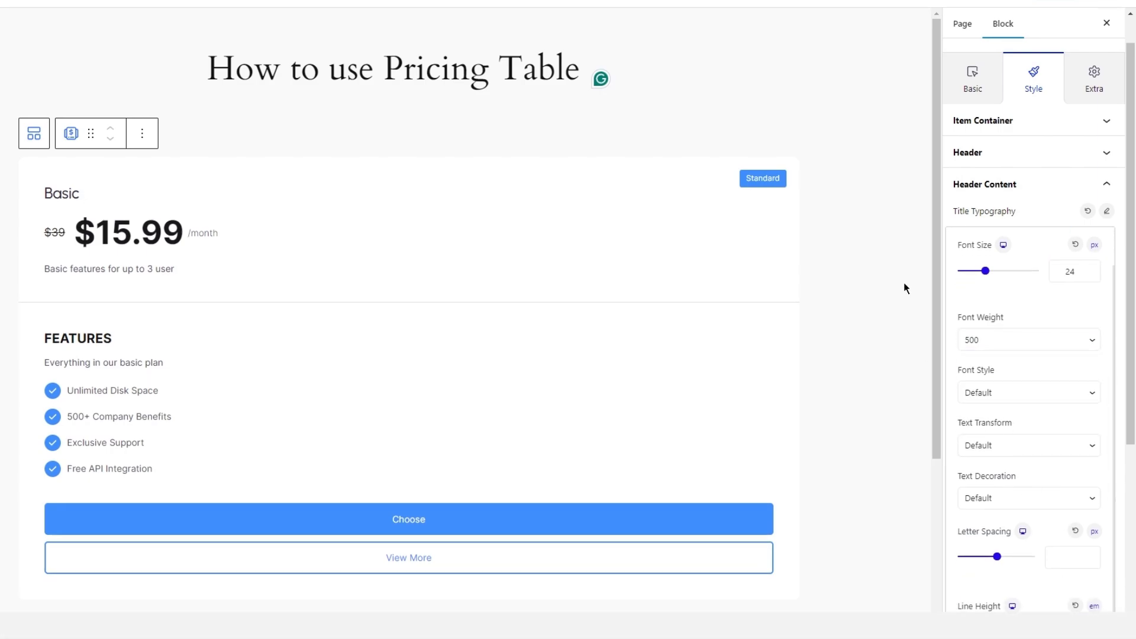
click(906, 286)
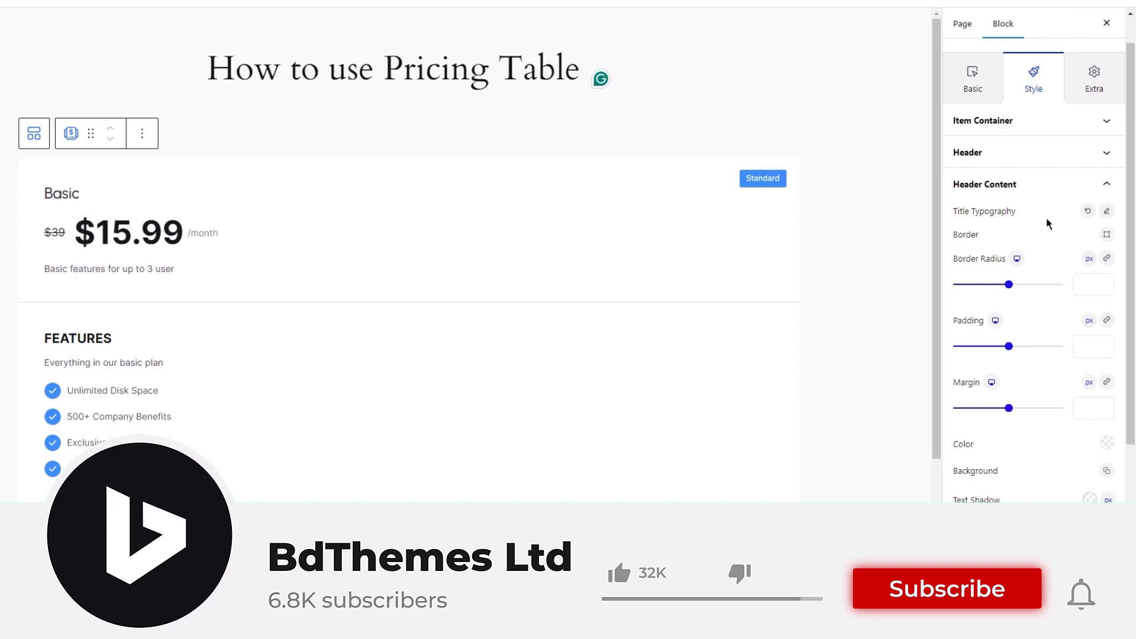
Set the header title's text color to a medium grey.
click(1107, 442)
click(967, 185)
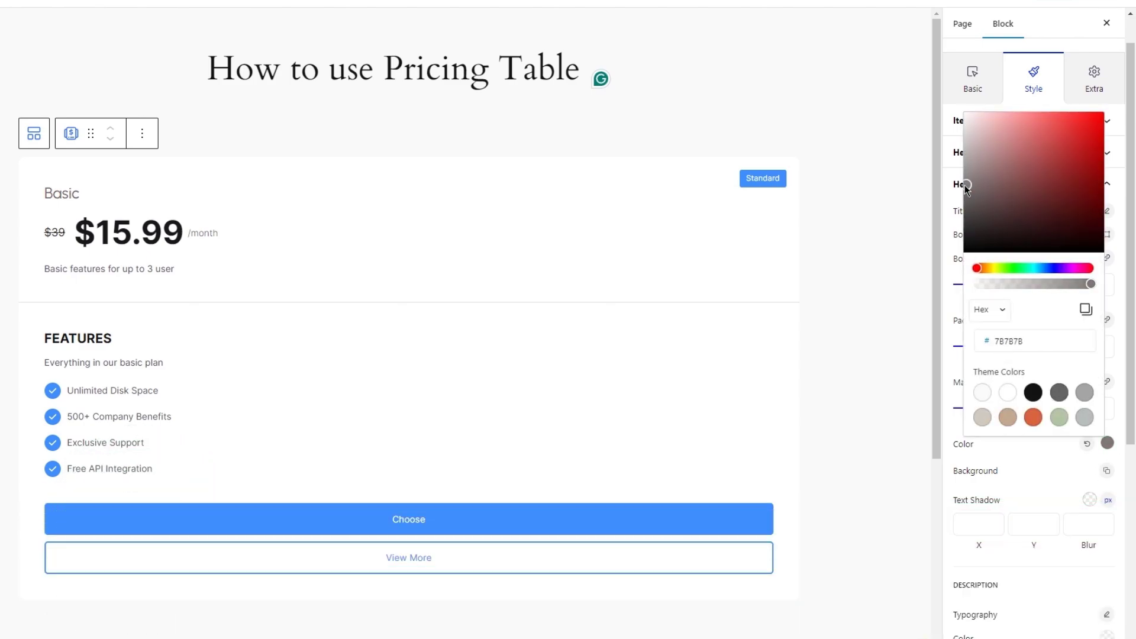
click(1065, 465)
Set the header description's text color to dark grey, 6E6E6E.
scroll(1037, 506, down, 1)
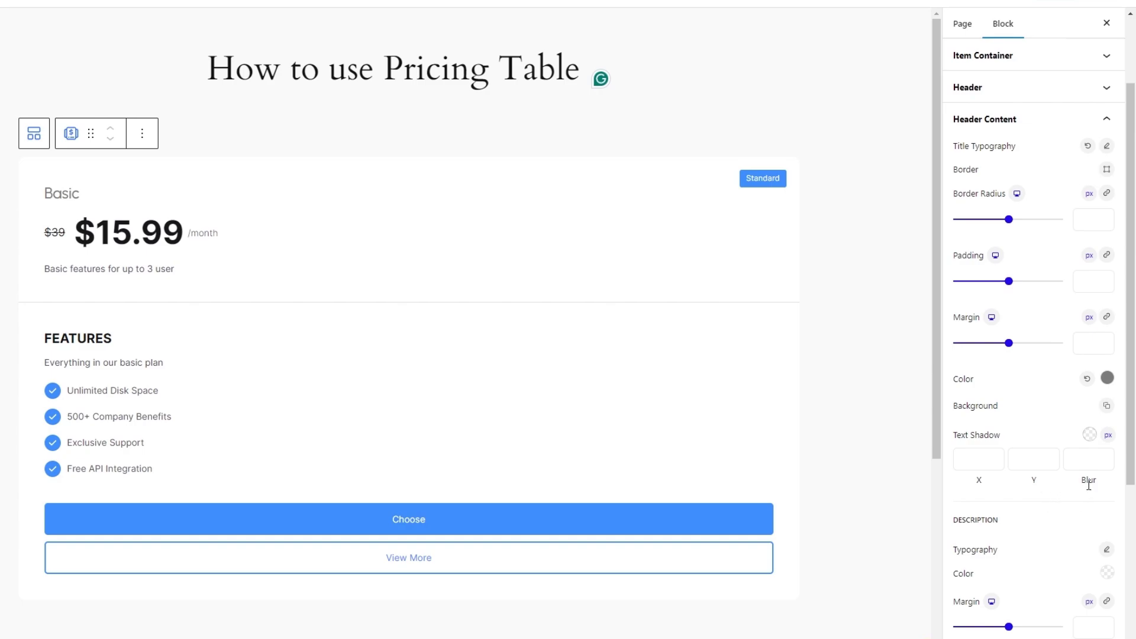
scroll(1089, 485, down, 1)
click(1107, 507)
click(993, 218)
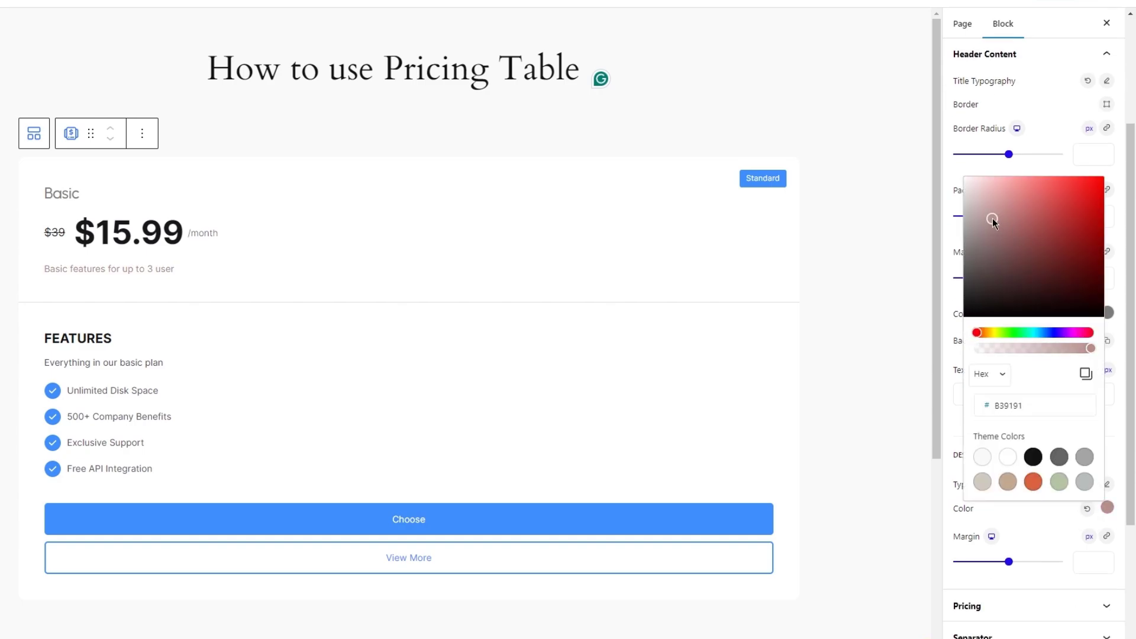
drag(992, 217, 965, 259)
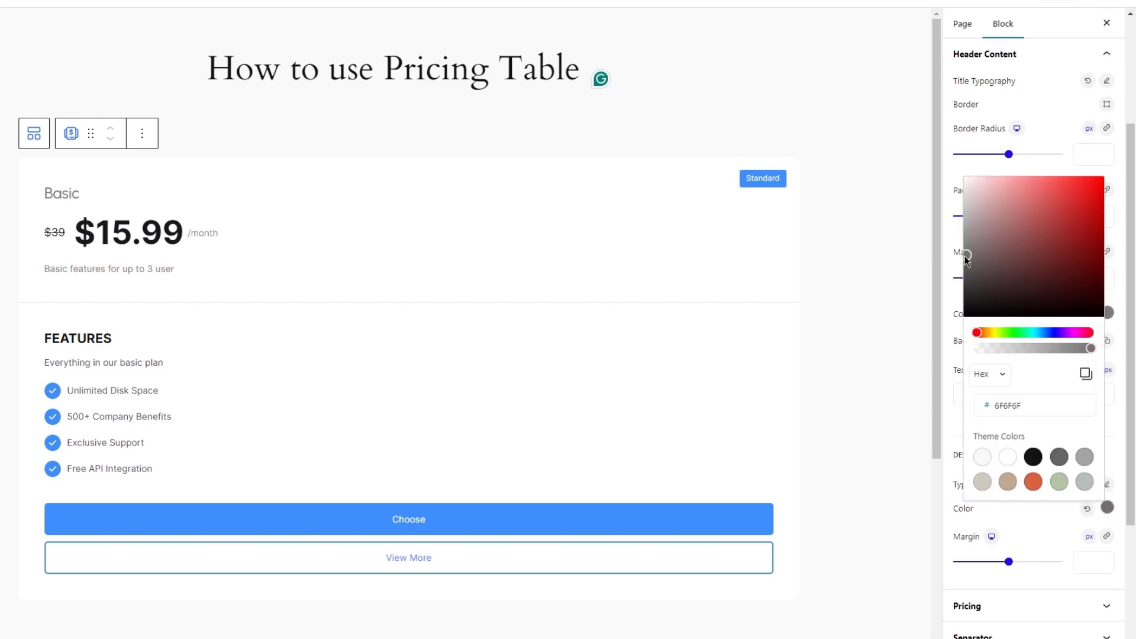
click(1030, 538)
Set the header description's font to Urbanist with a font size of 16 px.
click(1105, 484)
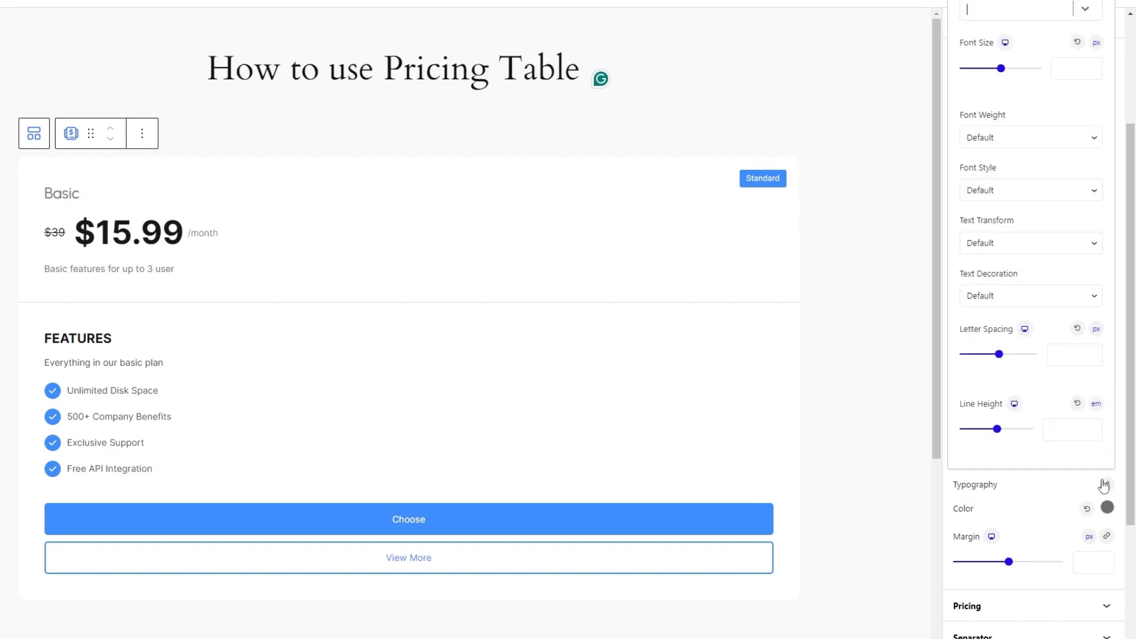
text(urb)
key(Return)
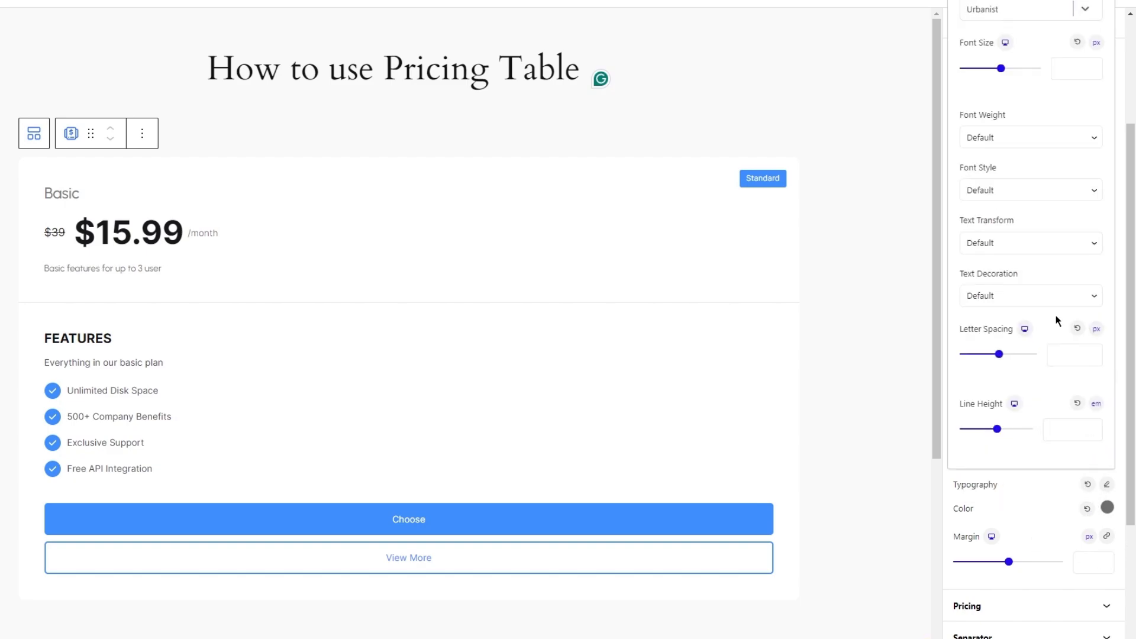
click(1064, 76)
text(16)
Set the header description's font weight to 400 and its line height to 1.3 em.
click(1046, 133)
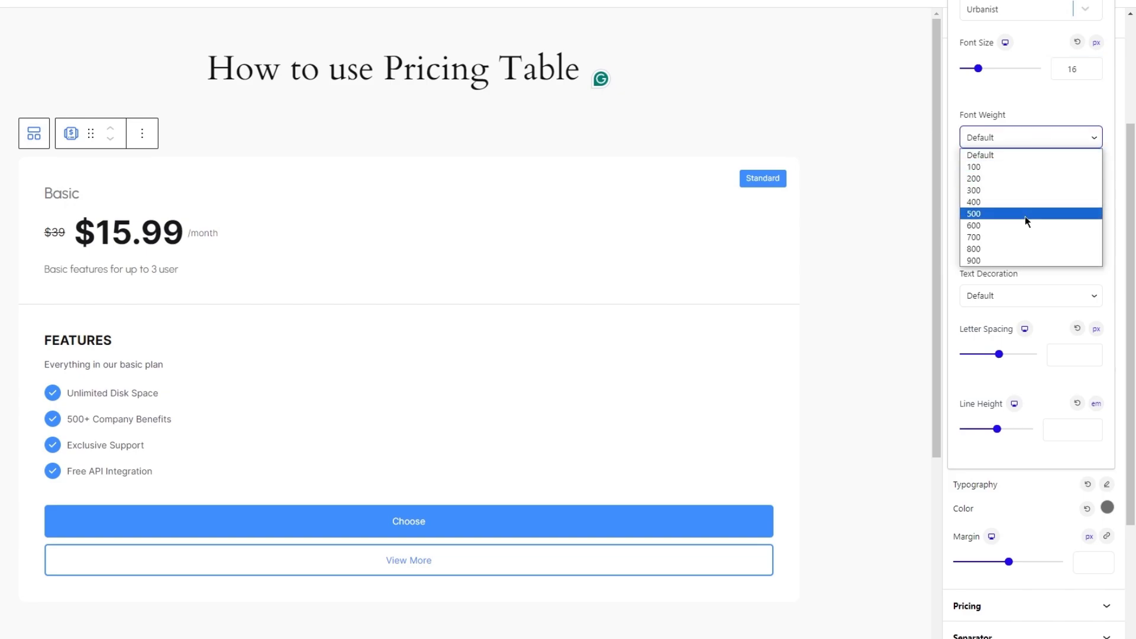
click(1018, 211)
click(1054, 435)
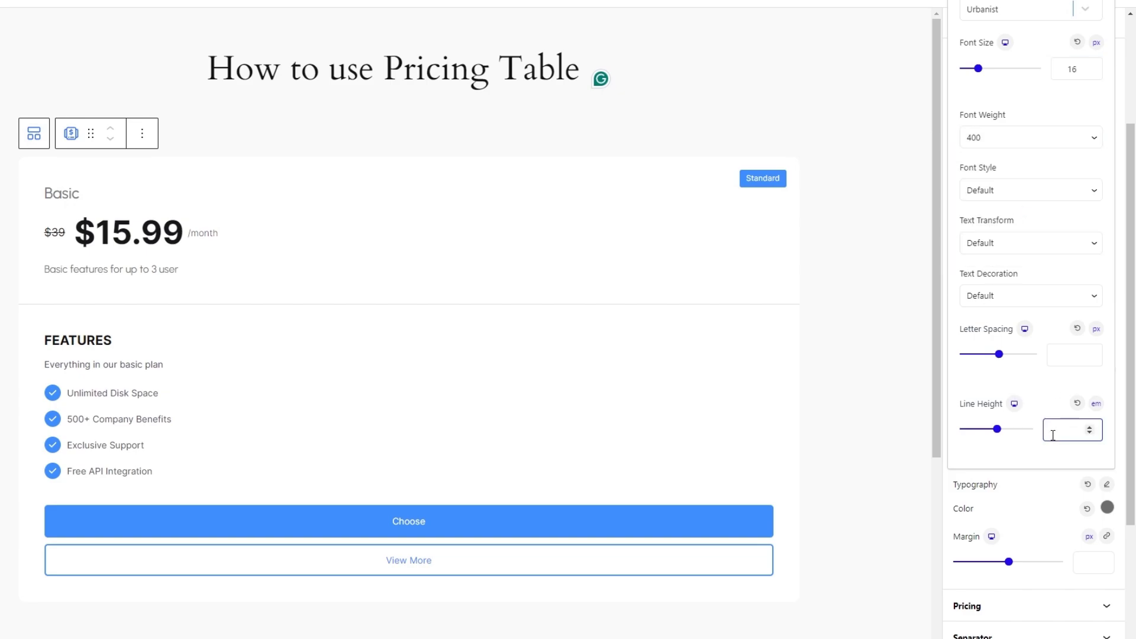
text(1.3)
click(1020, 504)
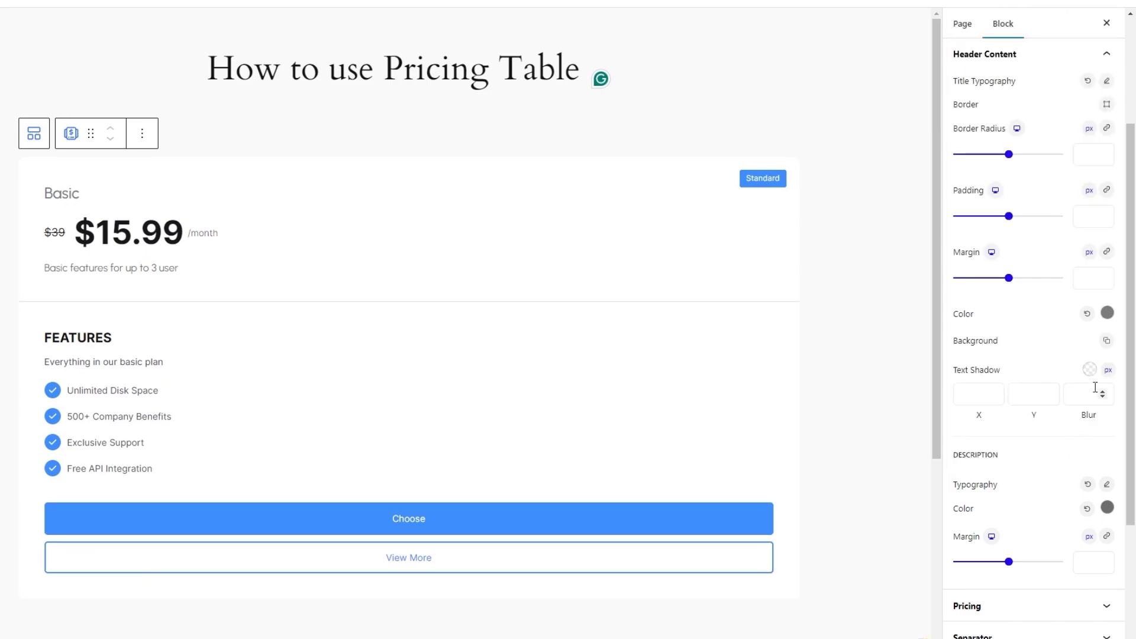
In the pricing style settings, set the price's font to Urbanist with a font size of 56 px.
scroll(1095, 387, up, 1)
scroll(1087, 459, up, 1)
scroll(1087, 459, down, 4)
click(1087, 474)
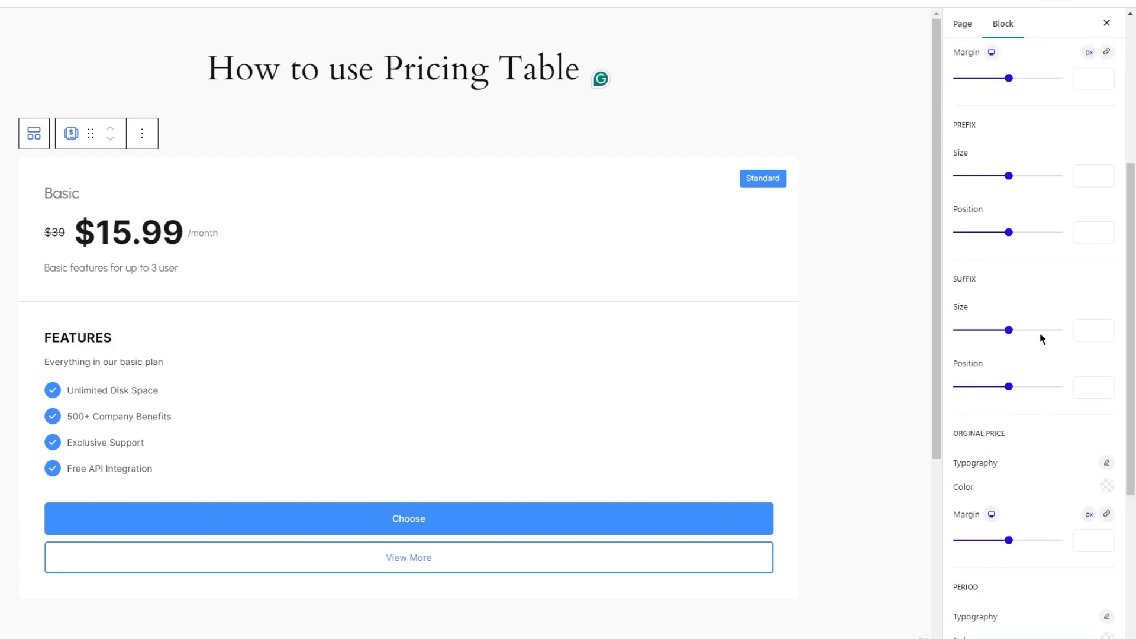
scroll(1043, 339, up, 3)
click(1105, 178)
text(urb)
key(Return)
click(1066, 284)
text(56)
Give the price a font weight of 700, Normal font style and a line height of 1.6 em.
click(1065, 353)
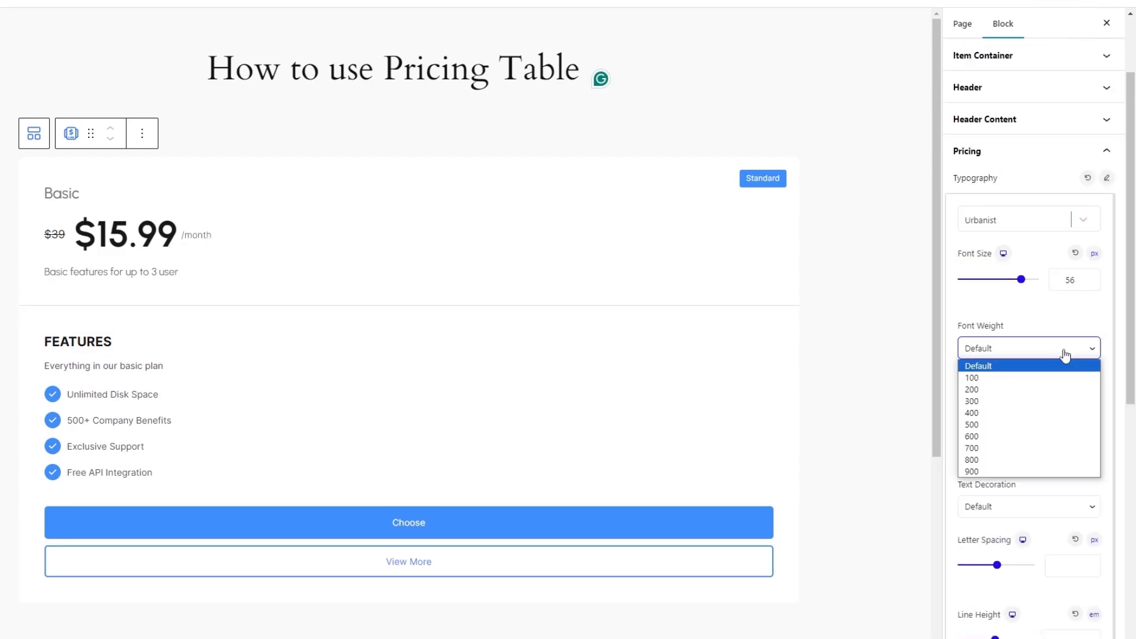
click(971, 448)
click(1030, 401)
click(1005, 432)
scroll(1065, 592, down, 1)
click(1062, 628)
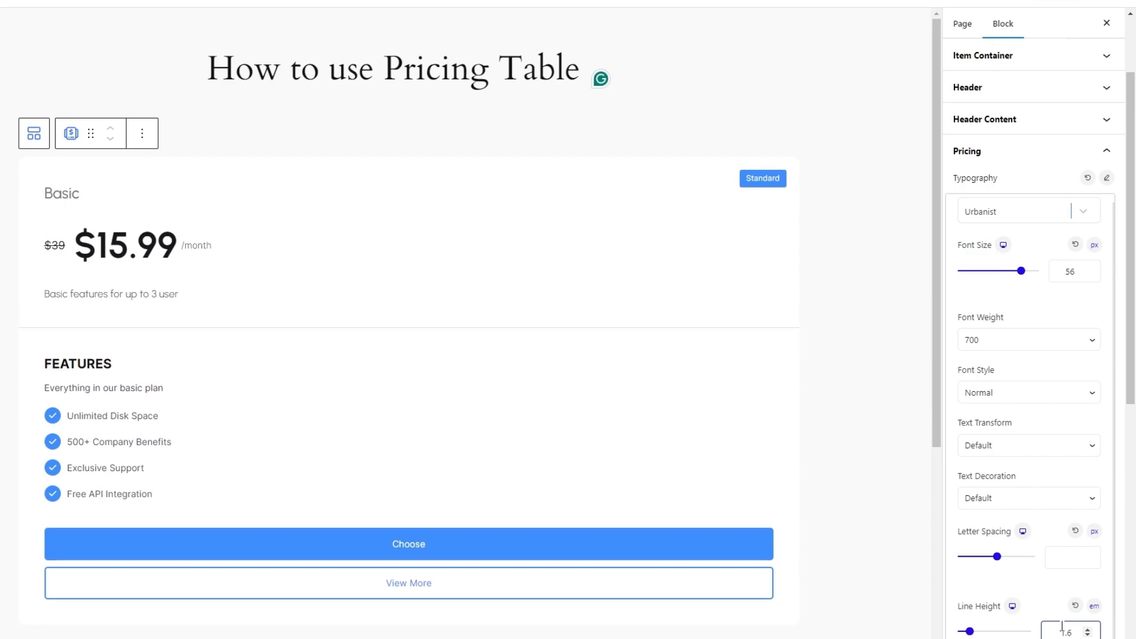
click(1106, 179)
Set the price's text color to near-black.
click(1107, 201)
drag(1000, 296, 981, 329)
click(1052, 203)
Set the price prefix's size to 40.
scroll(1083, 261, down, 1)
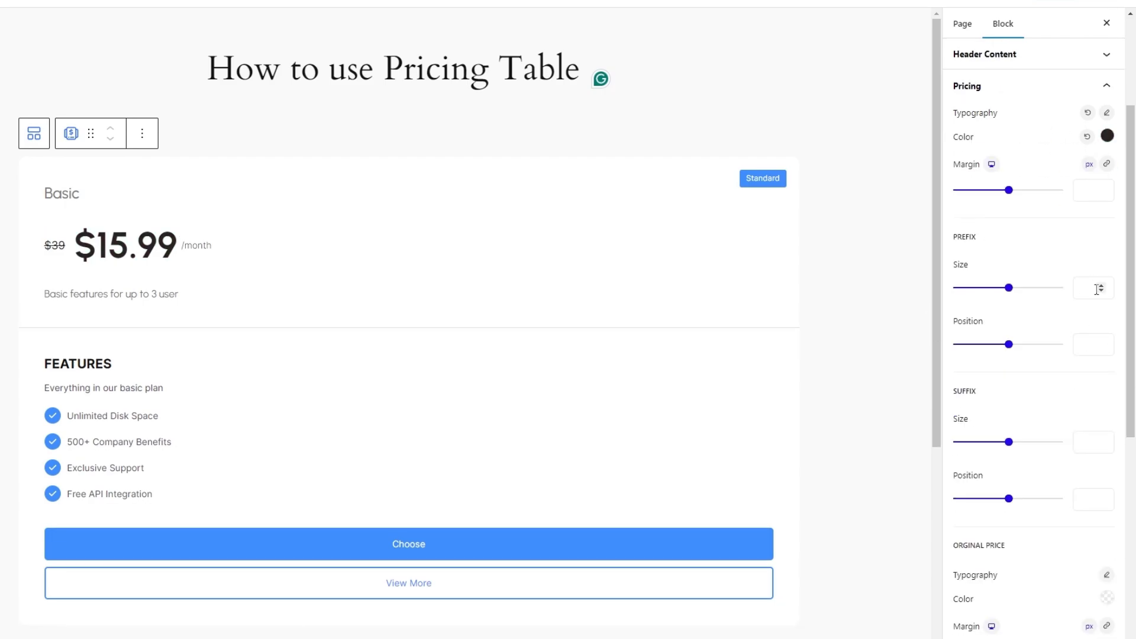
drag(1009, 288, 1006, 289)
double_click(1084, 288)
text(40)
Set the price suffix's size to 40 and its position to 0.
drag(1008, 442, 1004, 442)
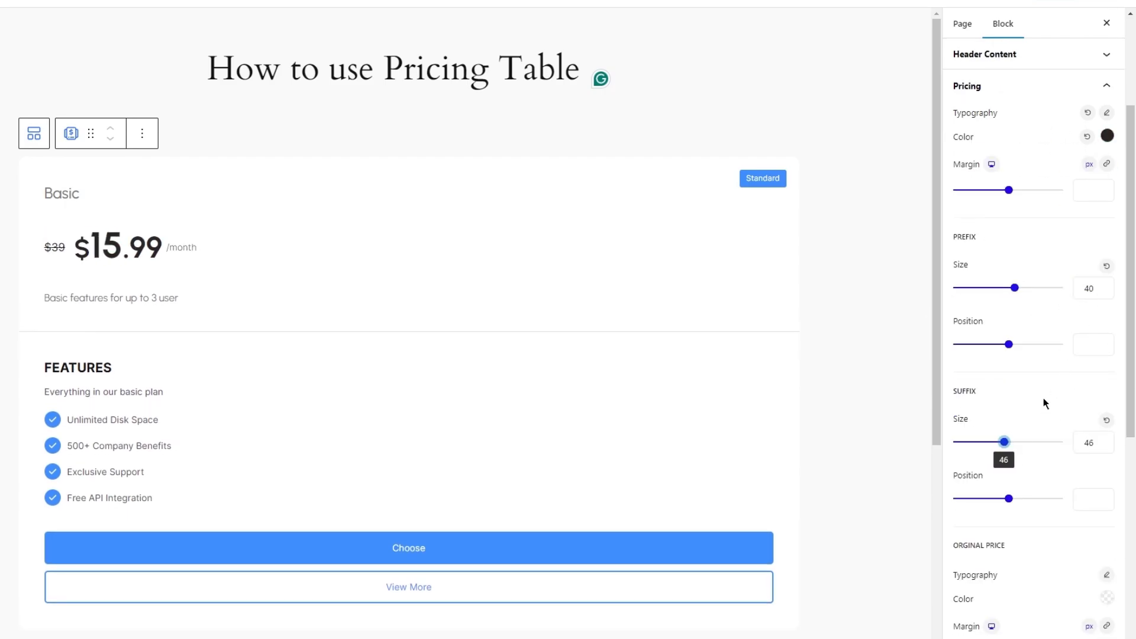
double_click(1088, 442)
text(40)
scroll(1011, 379, down, 2)
drag(1009, 368, 1010, 368)
double_click(1088, 369)
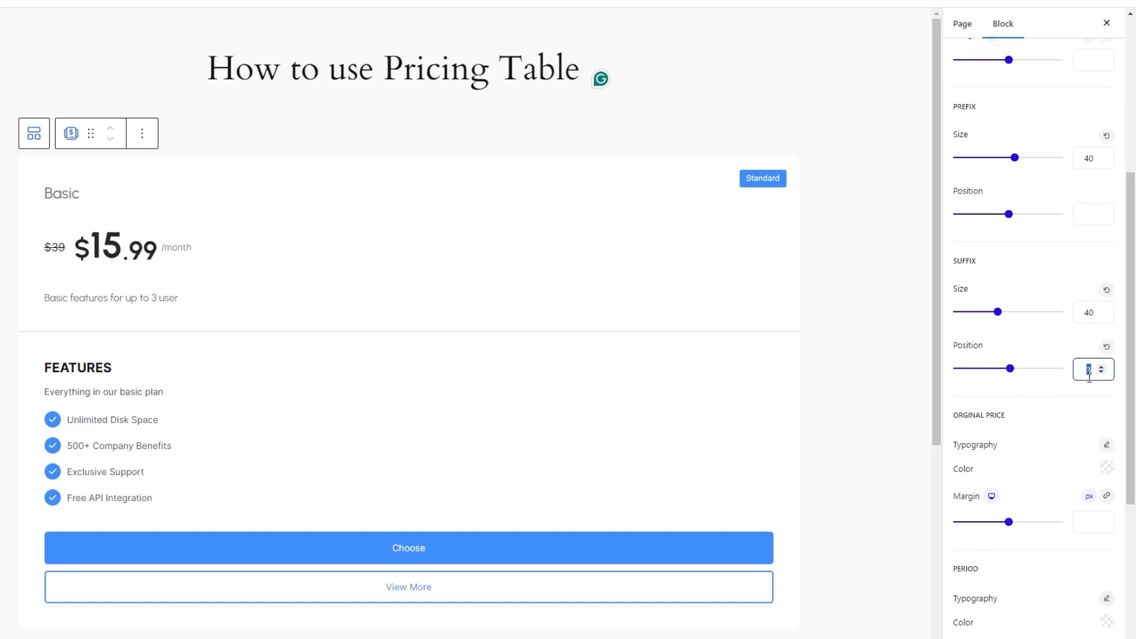
text(0)
Set the original price's text color to red.
click(1106, 468)
click(1098, 143)
click(1058, 491)
Set the original price's font to Urbanist with a font size of 18 px.
click(1106, 444)
text(Urbanist)
key(Return)
click(1074, 58)
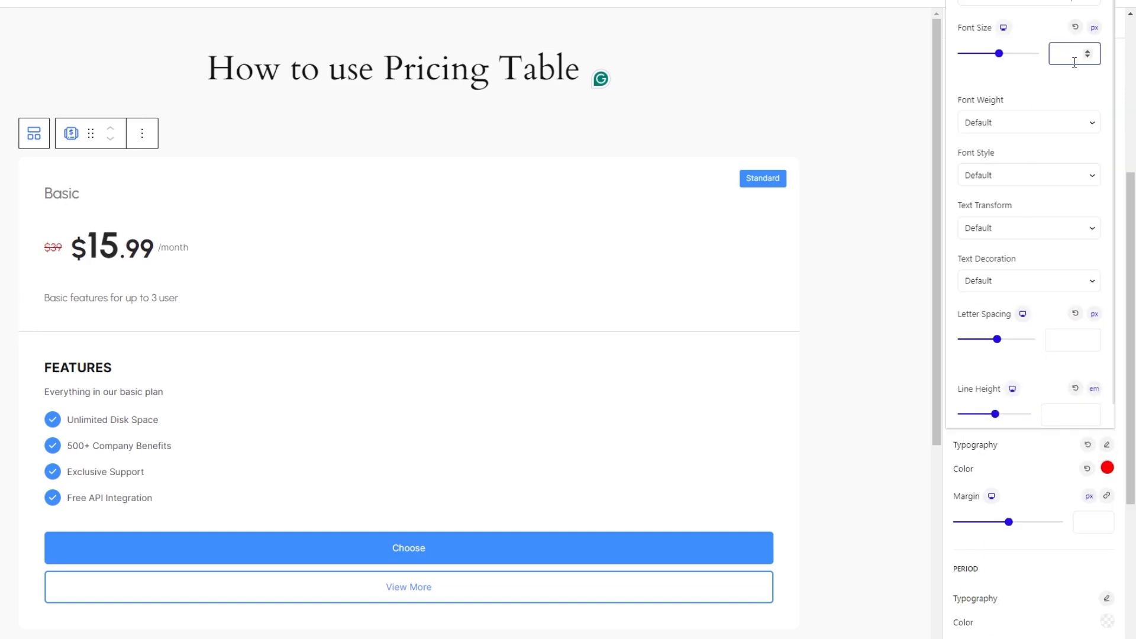
text(18)
Make the original price's font weight bold and set its line height to 1 em.
click(1029, 122)
click(1010, 225)
scroll(1029, 284, down, 1)
click(1059, 389)
text(1)
click(1041, 479)
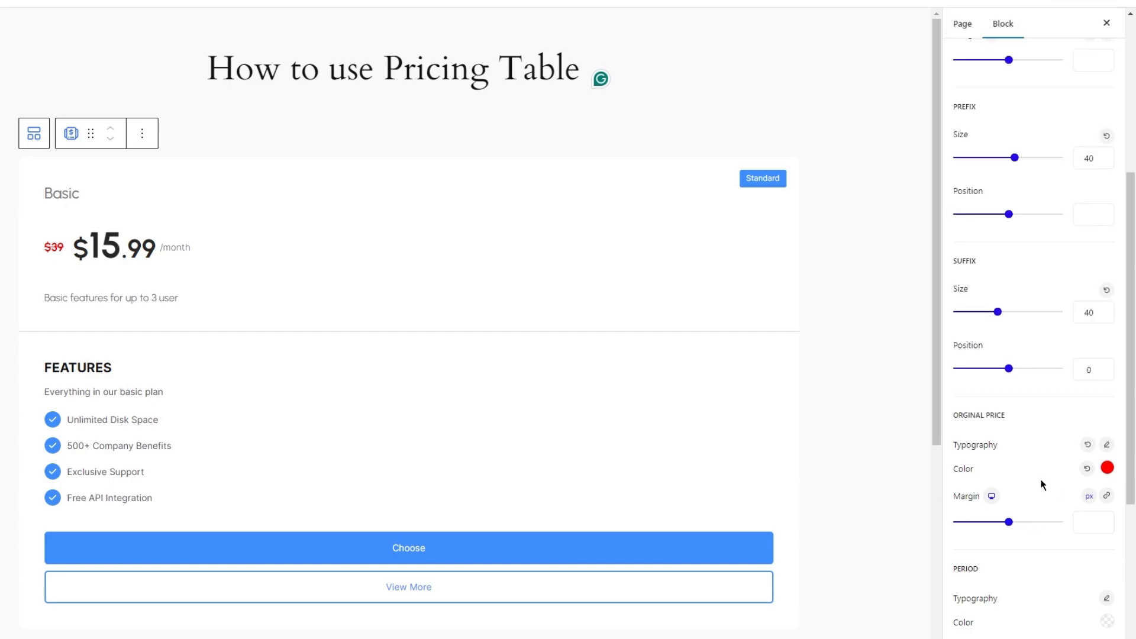
Set the font size of the price's period label to 16 px.
scroll(1065, 481, down, 2)
click(1107, 468)
click(1065, 56)
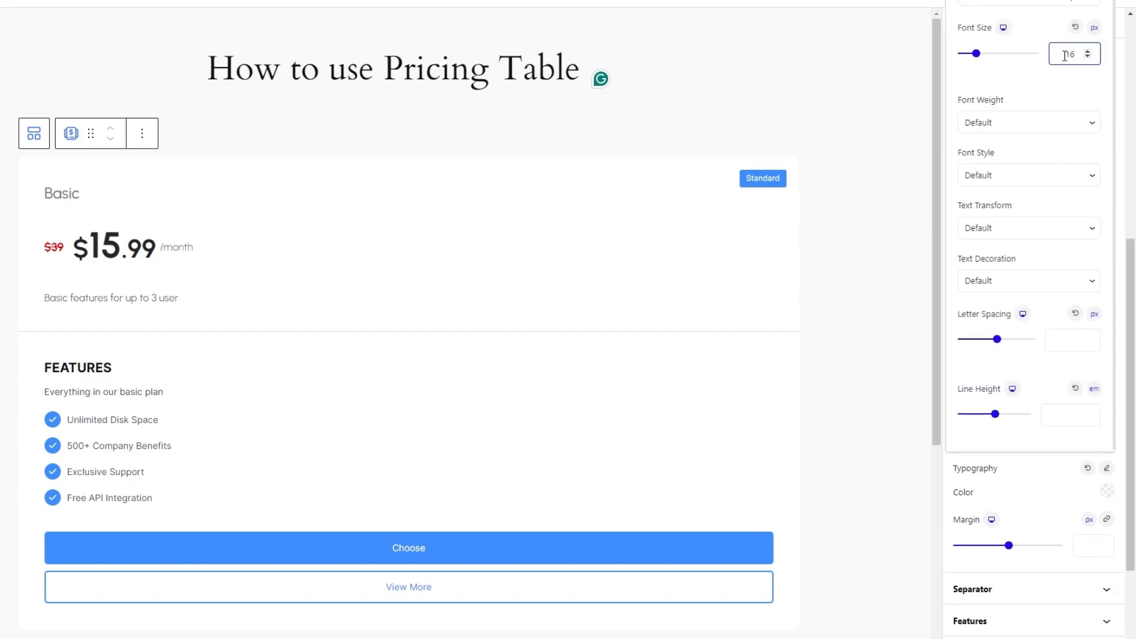
click(1030, 492)
Set the period label's text color to a light grey.
click(1107, 491)
drag(964, 248, 963, 216)
click(1048, 517)
Set the separator's color to a very light shade and reduce its width to a thin line.
click(1056, 589)
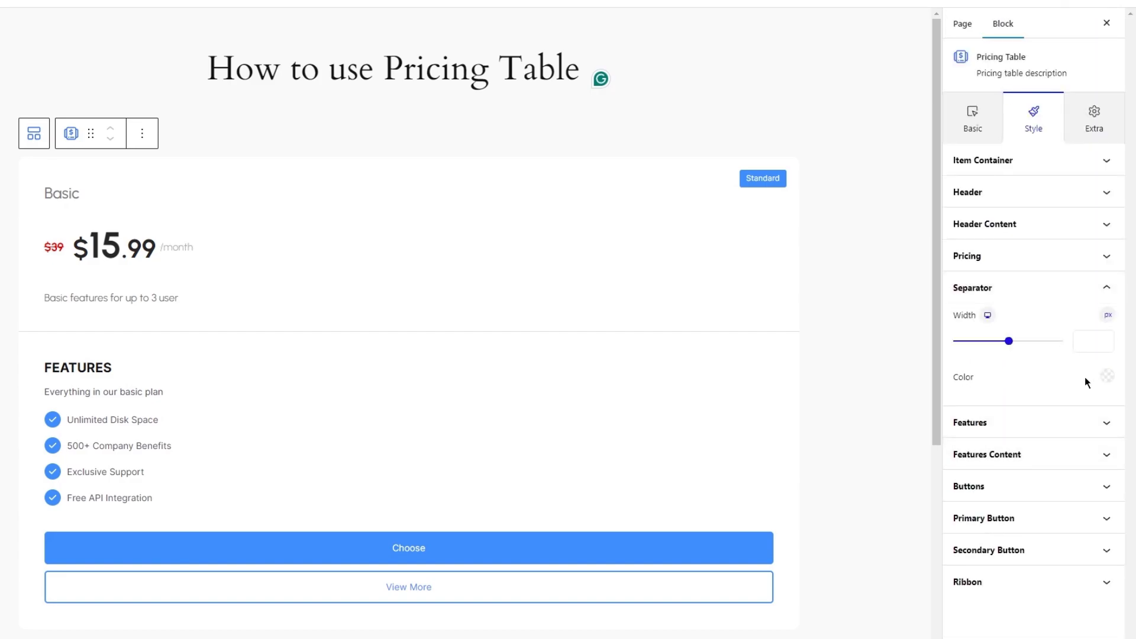
click(1107, 376)
drag(1034, 121, 942, 59)
click(1031, 376)
drag(1008, 342, 963, 341)
Try a padding of 56 px on the features section and reset it.
click(1026, 421)
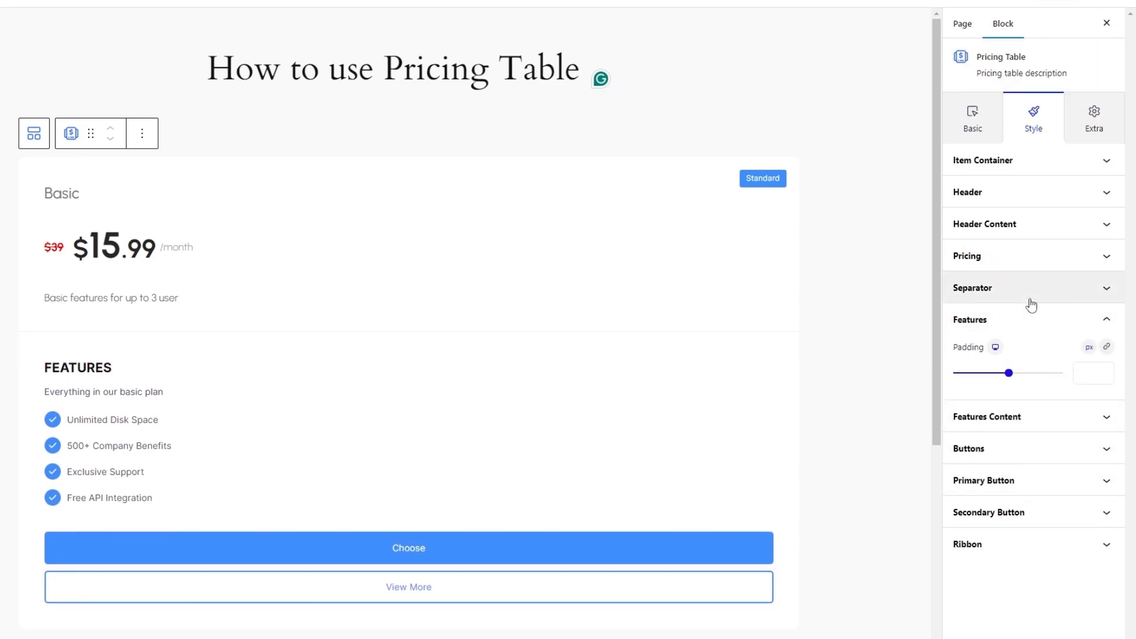
drag(1009, 373, 1022, 374)
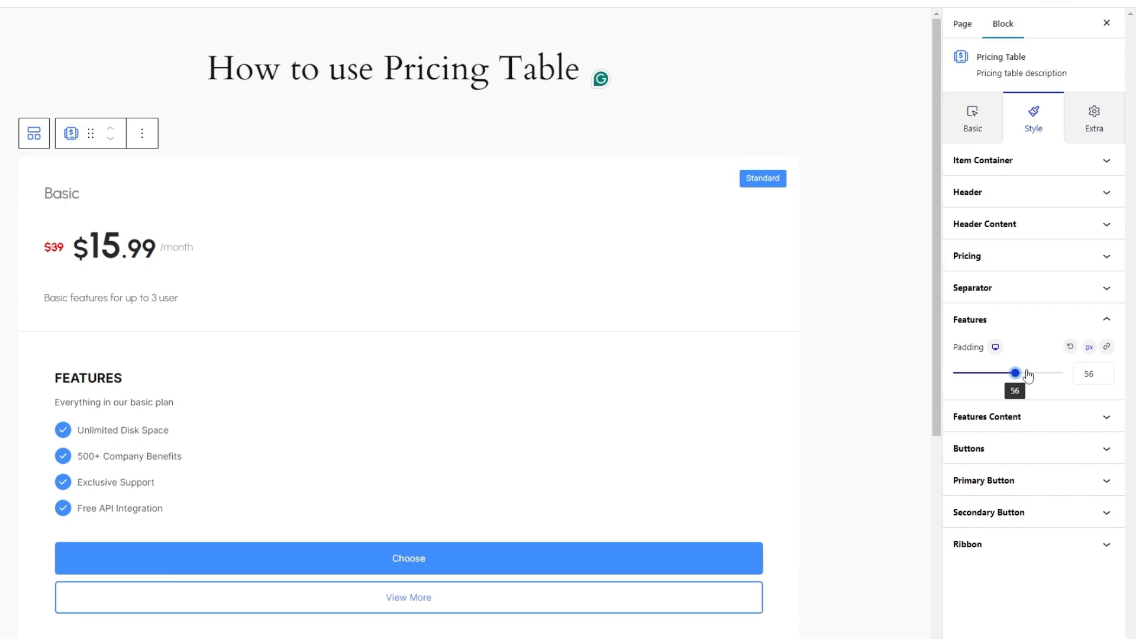
click(1069, 347)
In the features content styling, set the title's font to Urbanist with a font size of 16 px.
click(1031, 409)
scroll(1038, 314, up, 2)
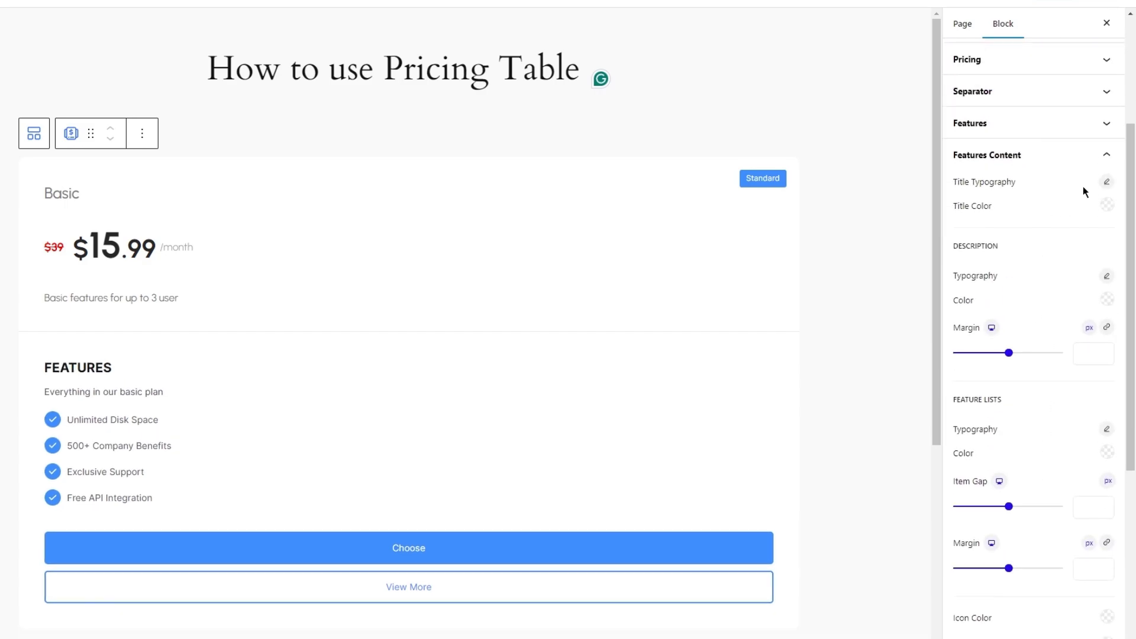
click(1106, 183)
text(urb)
key(Return)
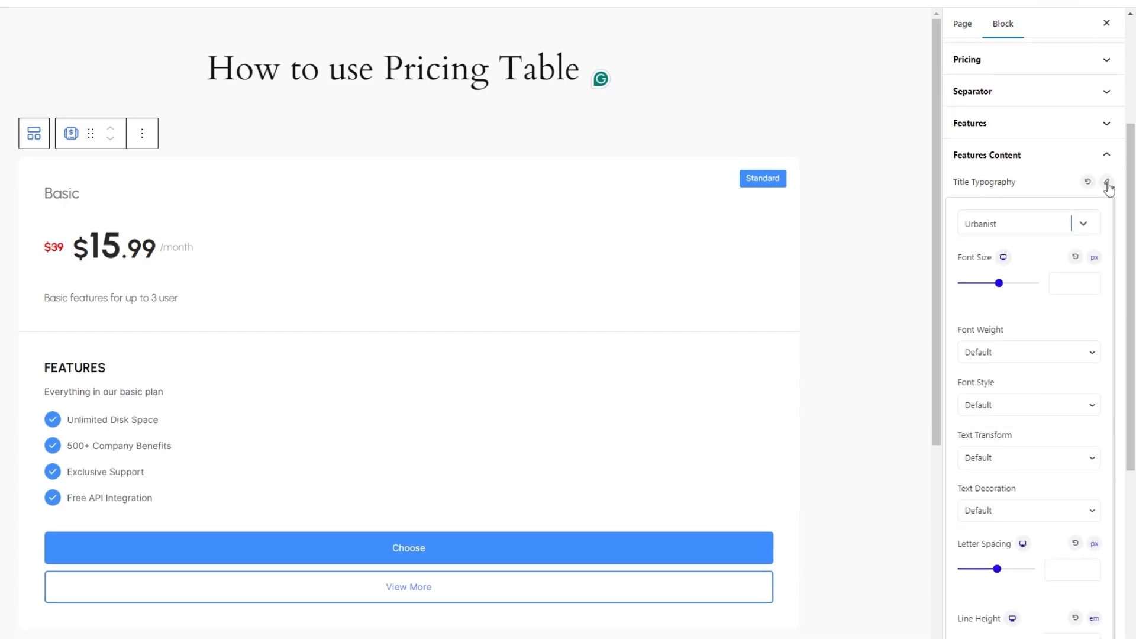
click(1073, 284)
text(16)
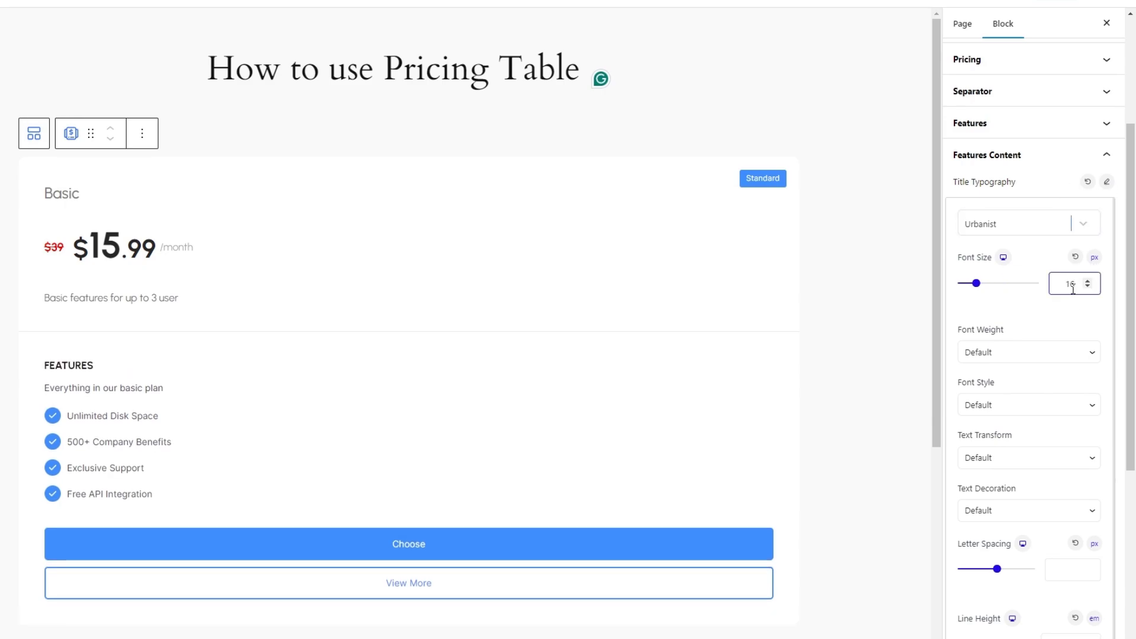
Set the features title's font weight to 700 and its line height to 1.6 em.
click(1018, 355)
click(1023, 456)
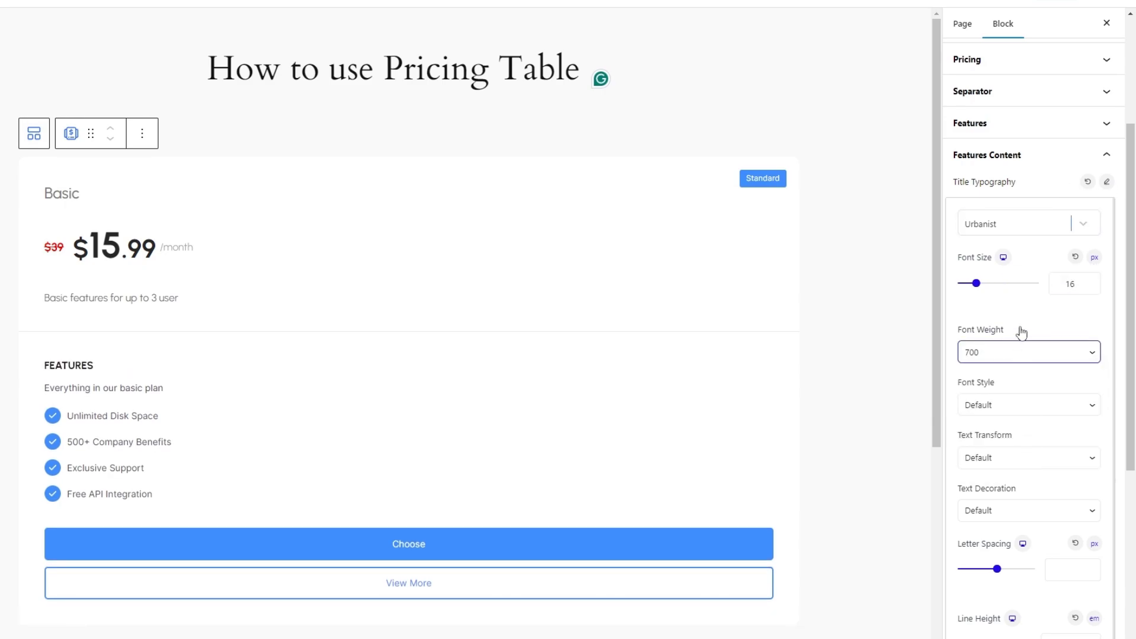
scroll(1054, 495, down, 1)
click(1049, 631)
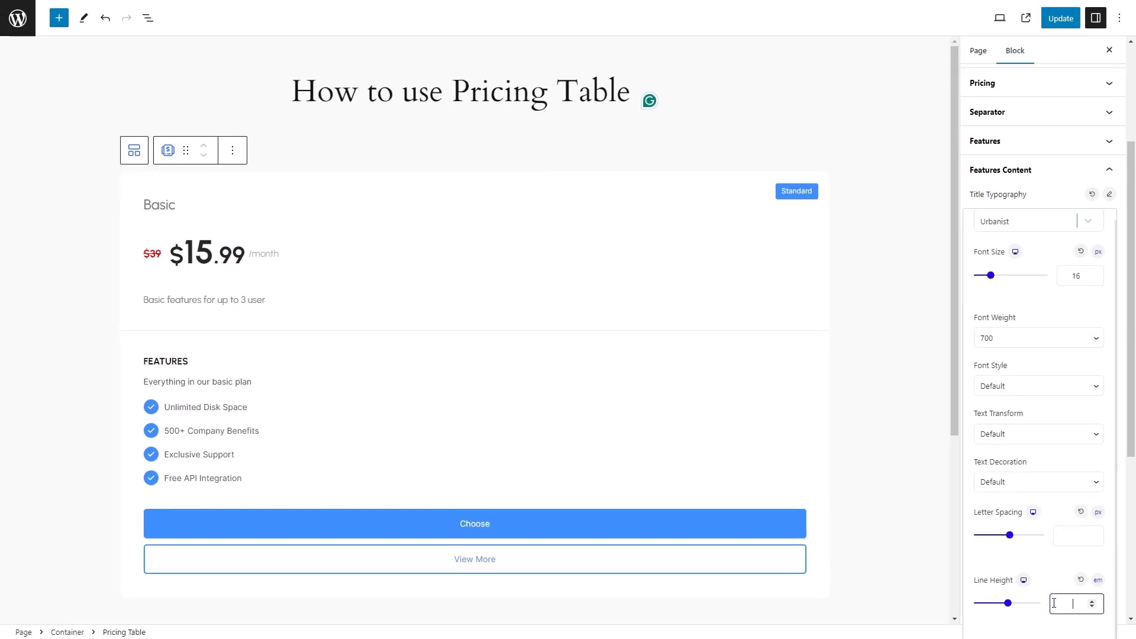
text(1.6)
click(1109, 194)
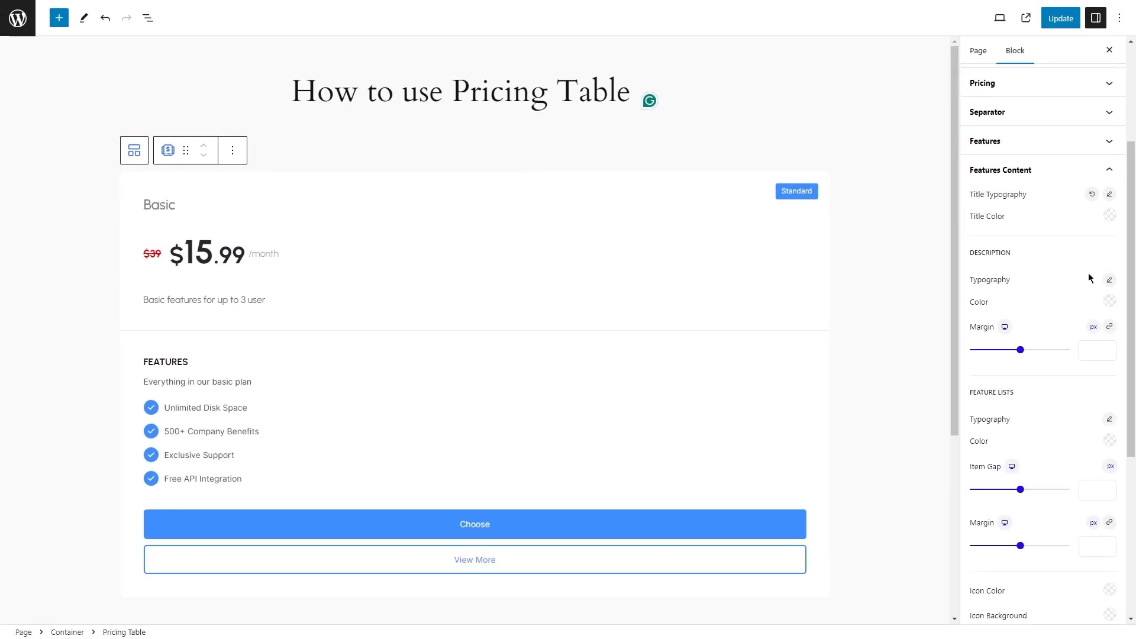
Set the features description's text color to dark grey.
click(1110, 302)
drag(1006, 355, 976, 351)
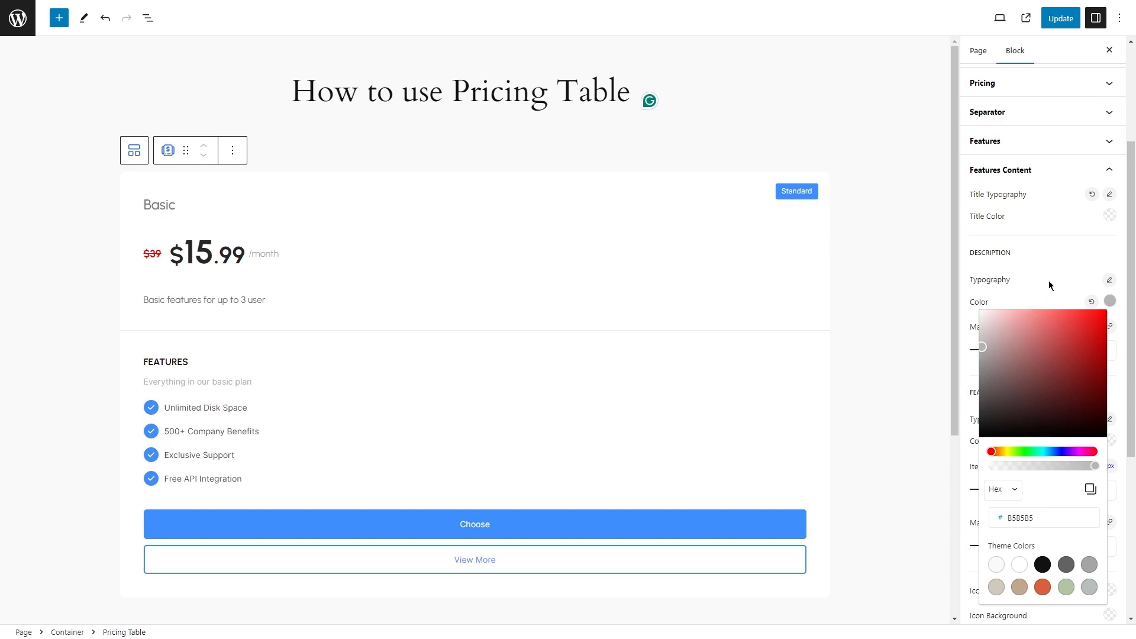
drag(981, 346, 982, 384)
click(1055, 306)
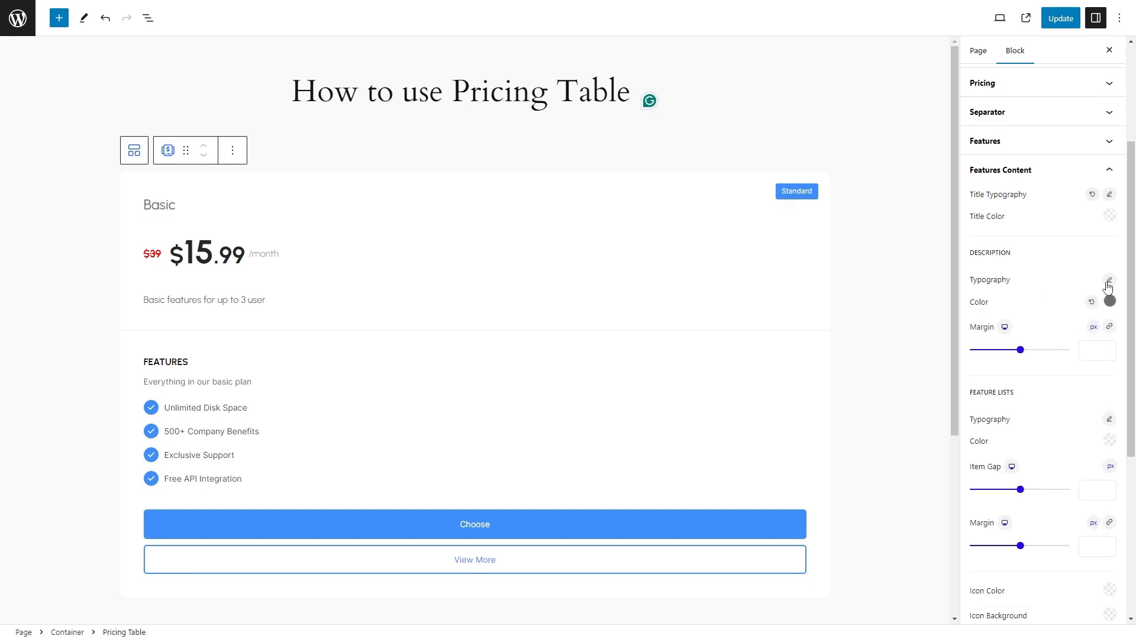
Set the features description's font to Urbanist with a font size of 14 px.
click(1109, 281)
text(urb)
key(Return)
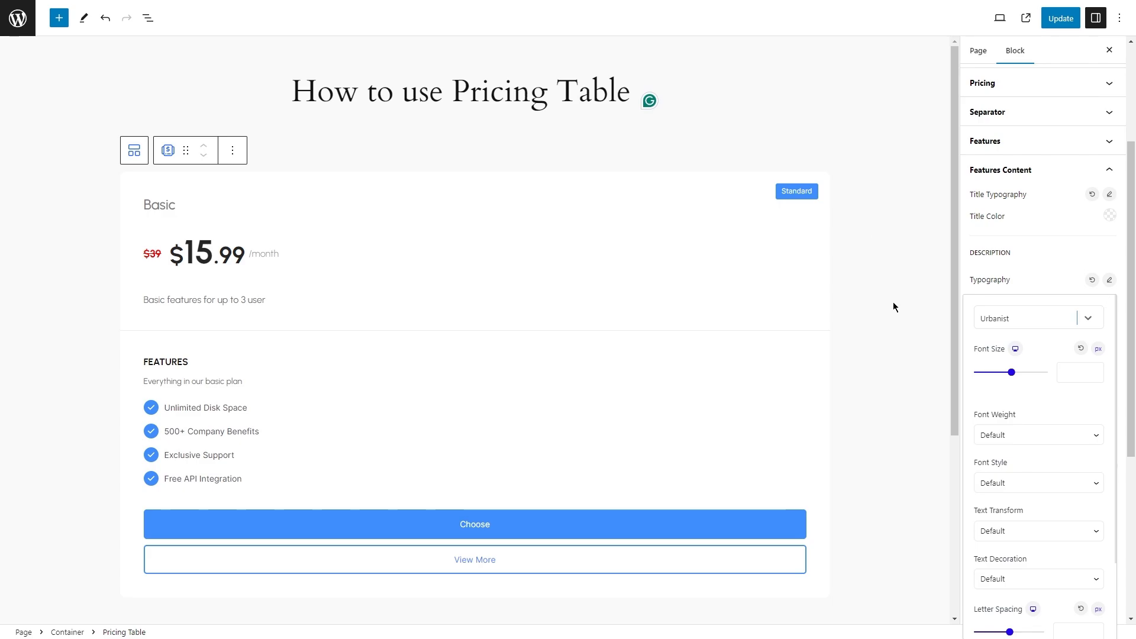
click(1071, 375)
text(14)
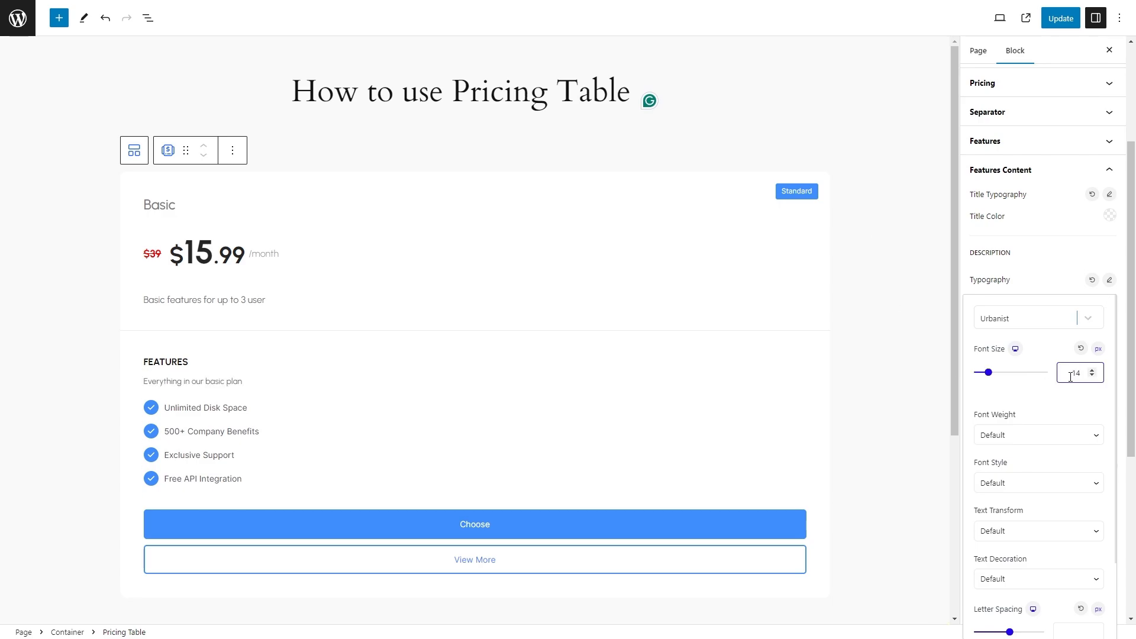
Set the features description's font weight to 600 and its line height to 1.6 em.
click(1068, 444)
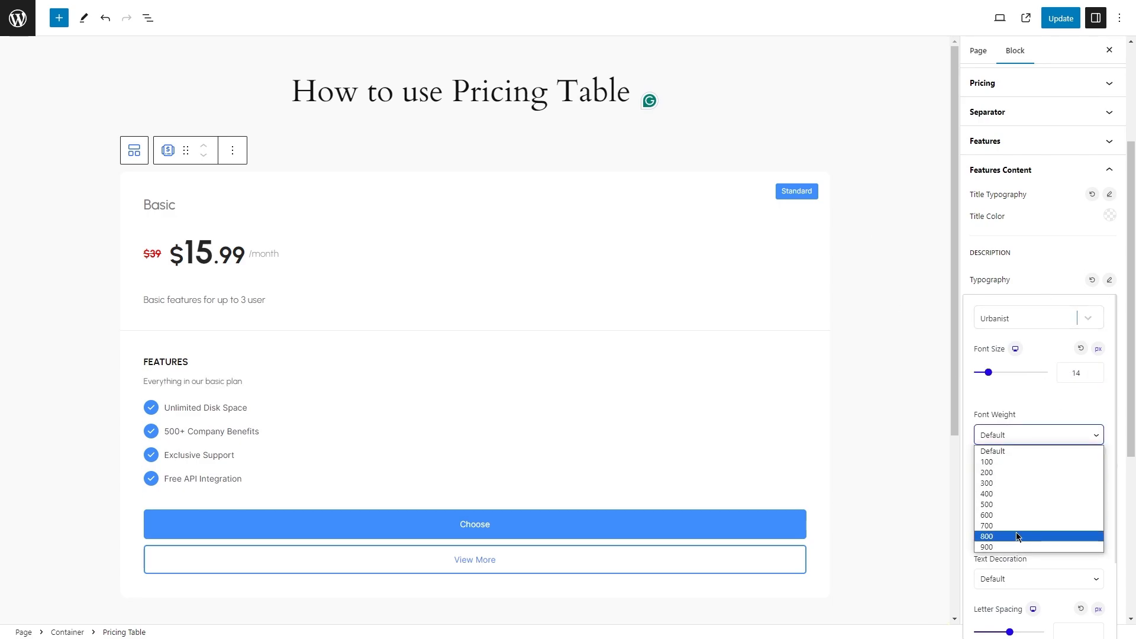
click(1012, 515)
scroll(1088, 520, down, 2)
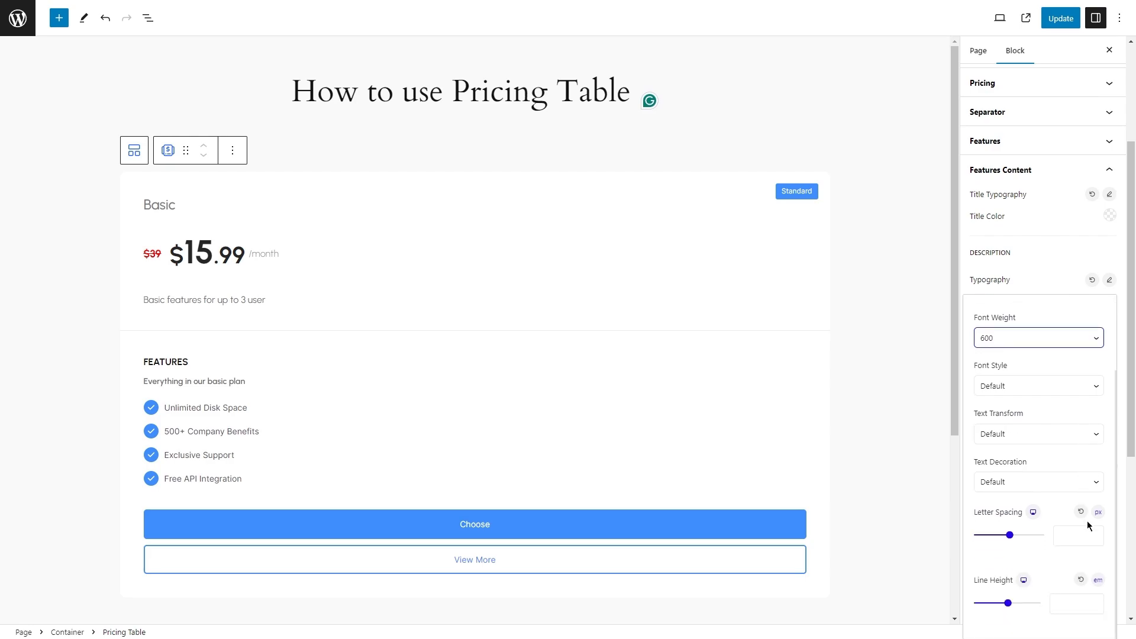
click(1080, 603)
text(1.6)
click(1133, 395)
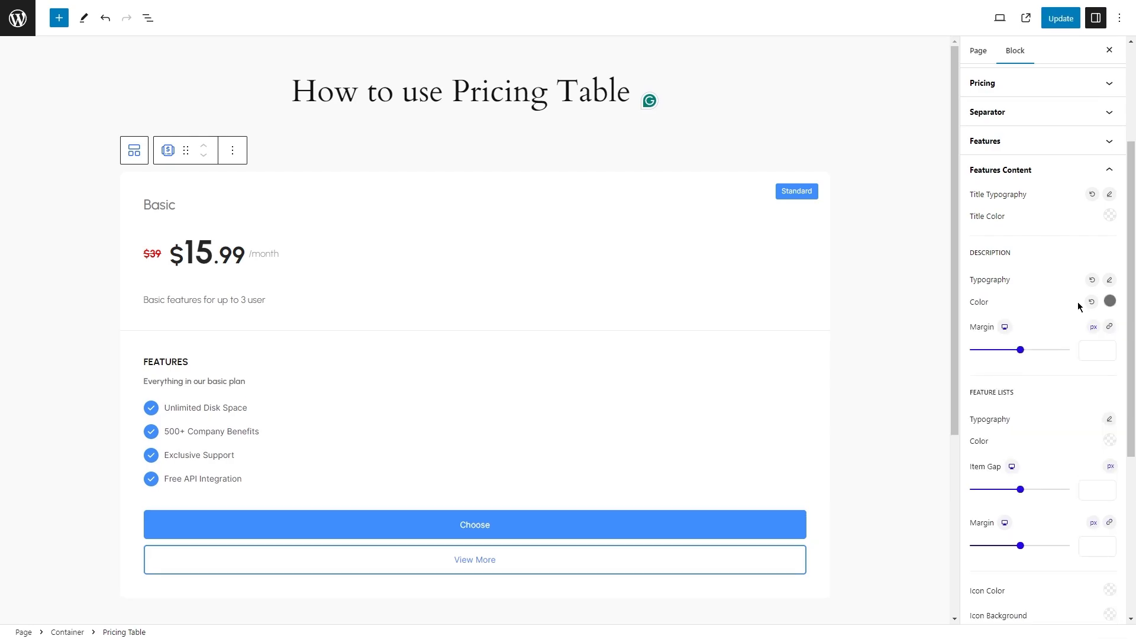
Set the feature list's font to Urbanist with a font size of 15 px and a weight of 400.
click(1110, 419)
text(urba)
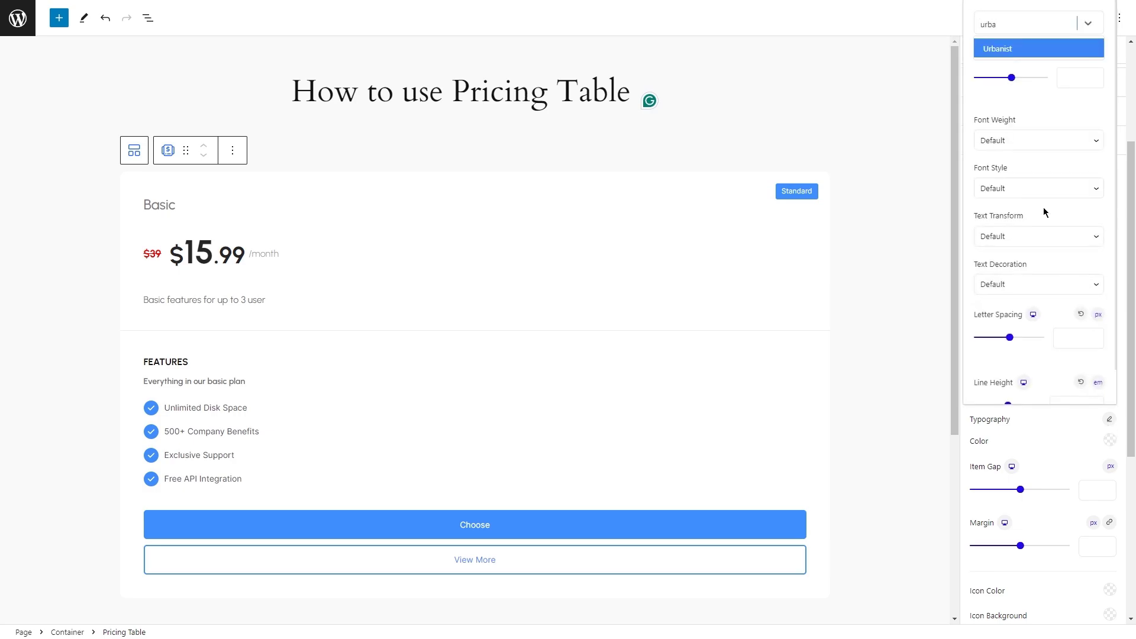
key(Return)
click(1061, 83)
text(16)
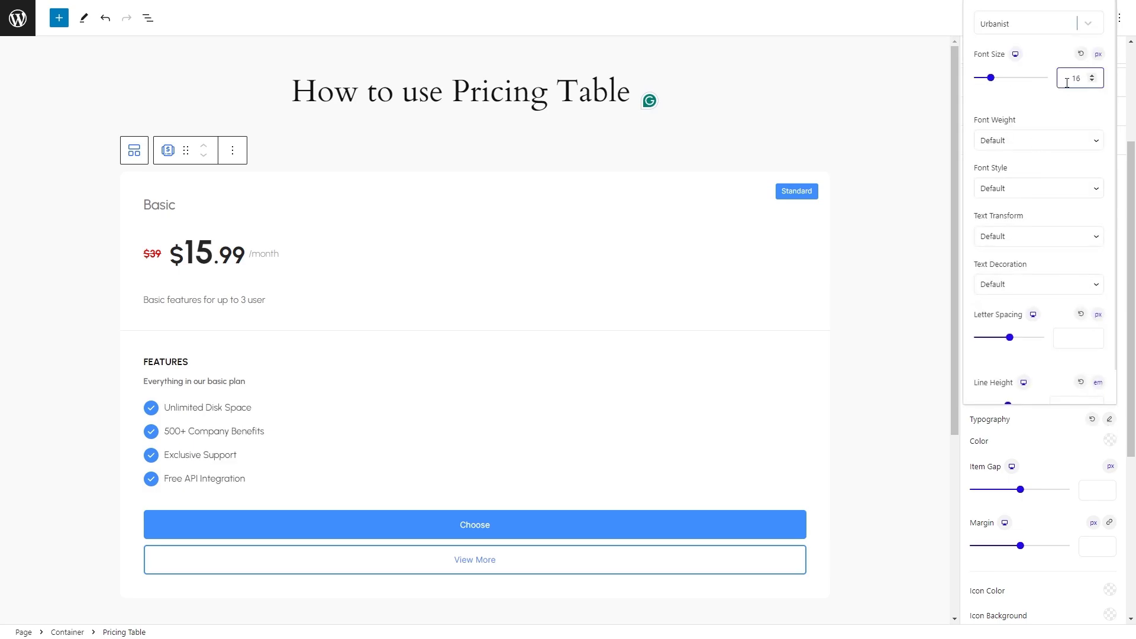
click(1101, 145)
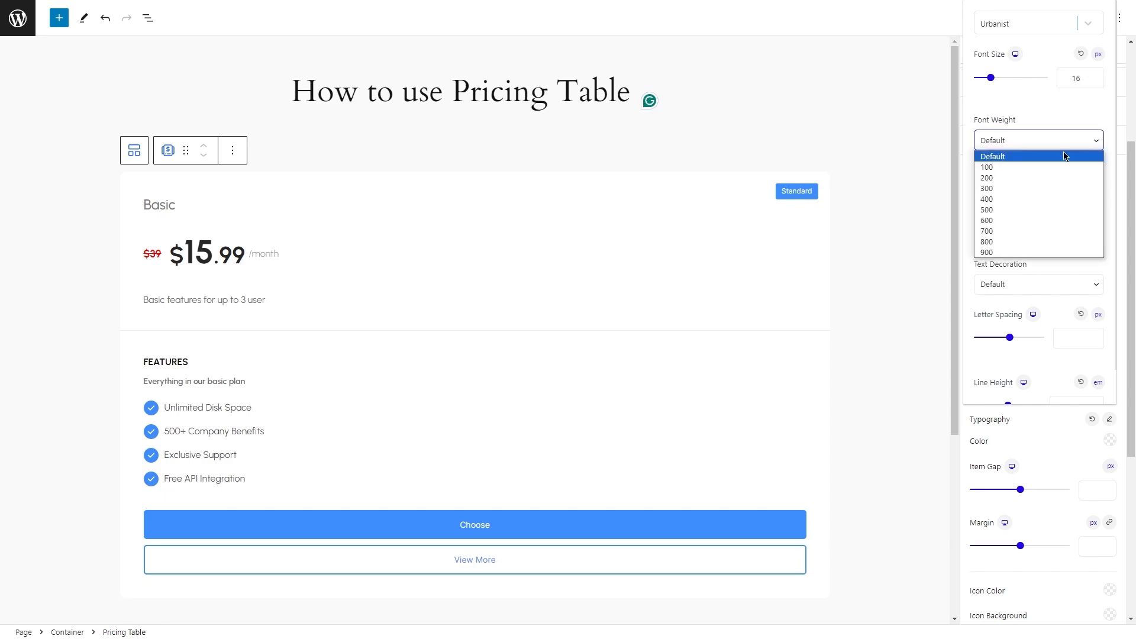
click(1050, 200)
click(1085, 84)
key(BackSpace)
text(5)
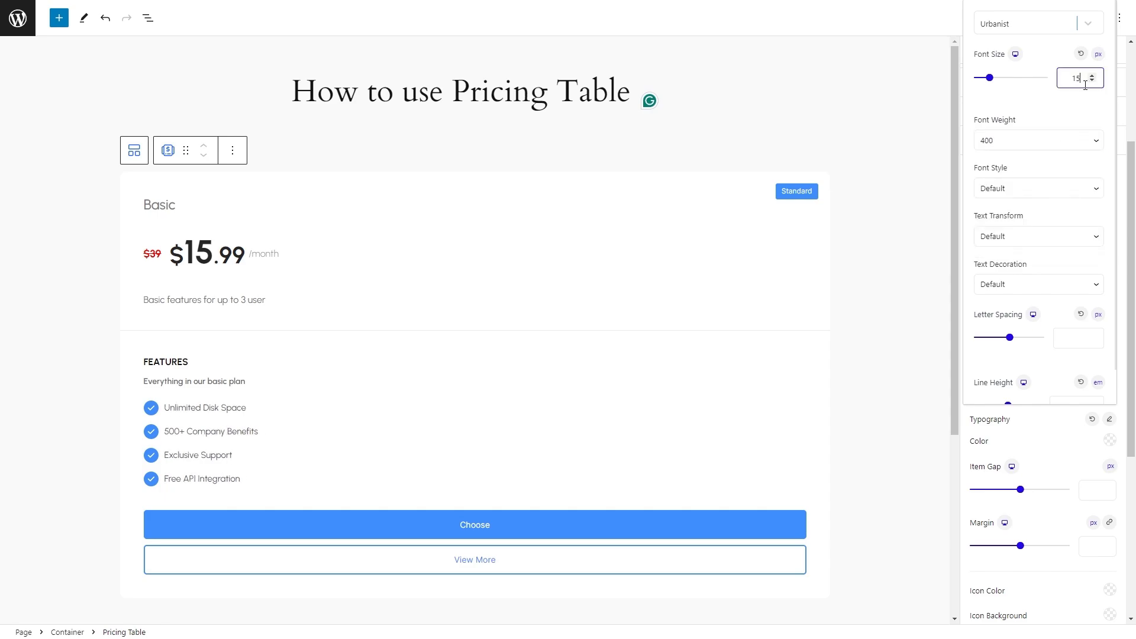
Adjust the line height in the feature list's typography settings.
scroll(1013, 248, down, 1)
click(1071, 370)
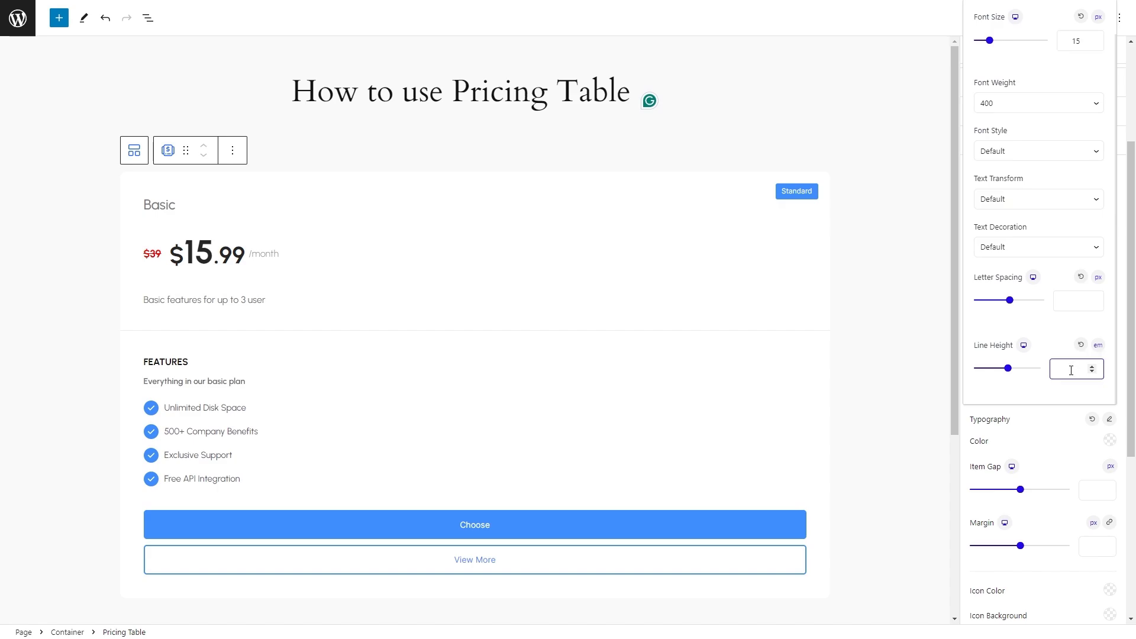
click(1068, 430)
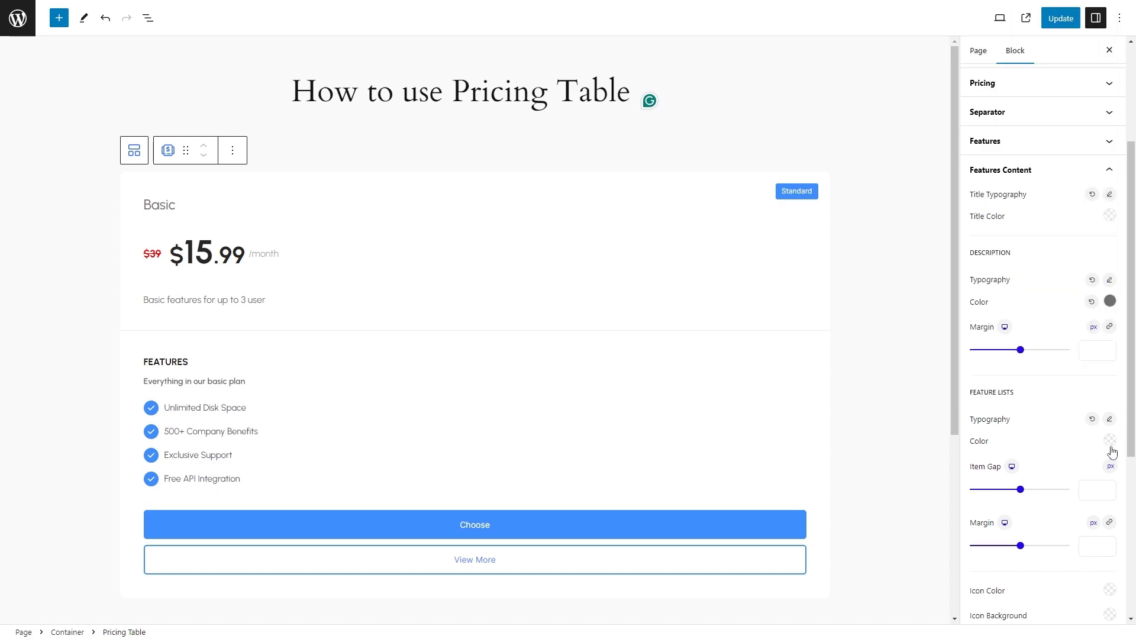
Set the feature list's text color to medium grey (#858585) and its item gap to 26 px.
click(1110, 440)
click(994, 207)
drag(994, 205, 980, 201)
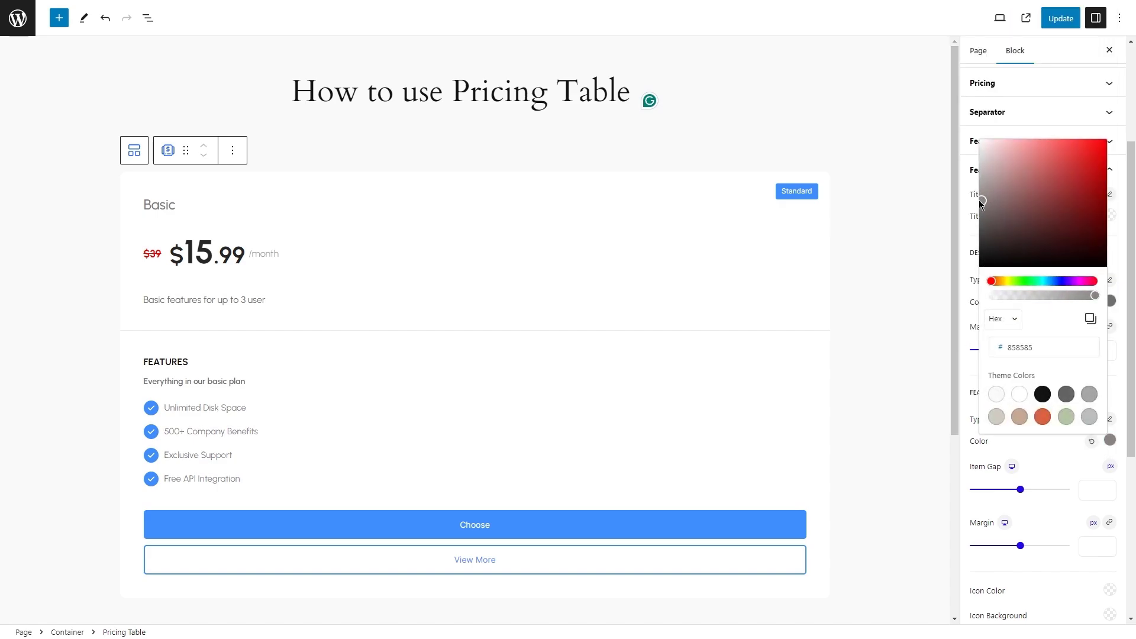
click(1056, 455)
mouse_move(1019, 490)
mouse_down()
mouse_move(992, 490)
mouse_move(1005, 489)
mouse_up()
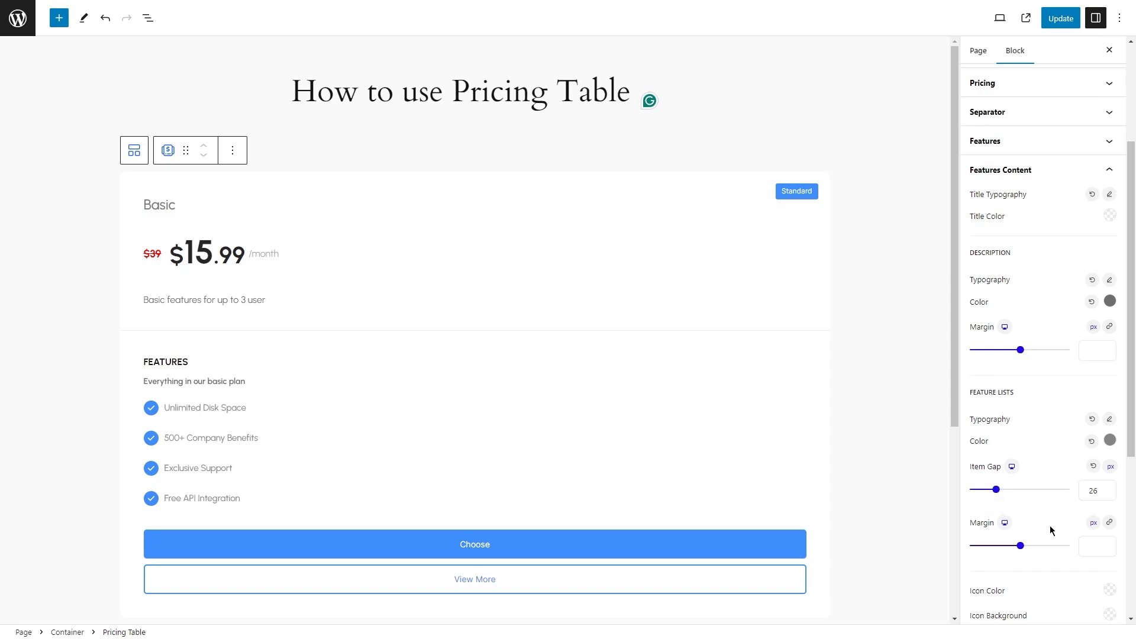
Set the feature list's icon color to white and its icon background to dark grey (#616161).
scroll(1050, 526, down, 1)
click(1109, 532)
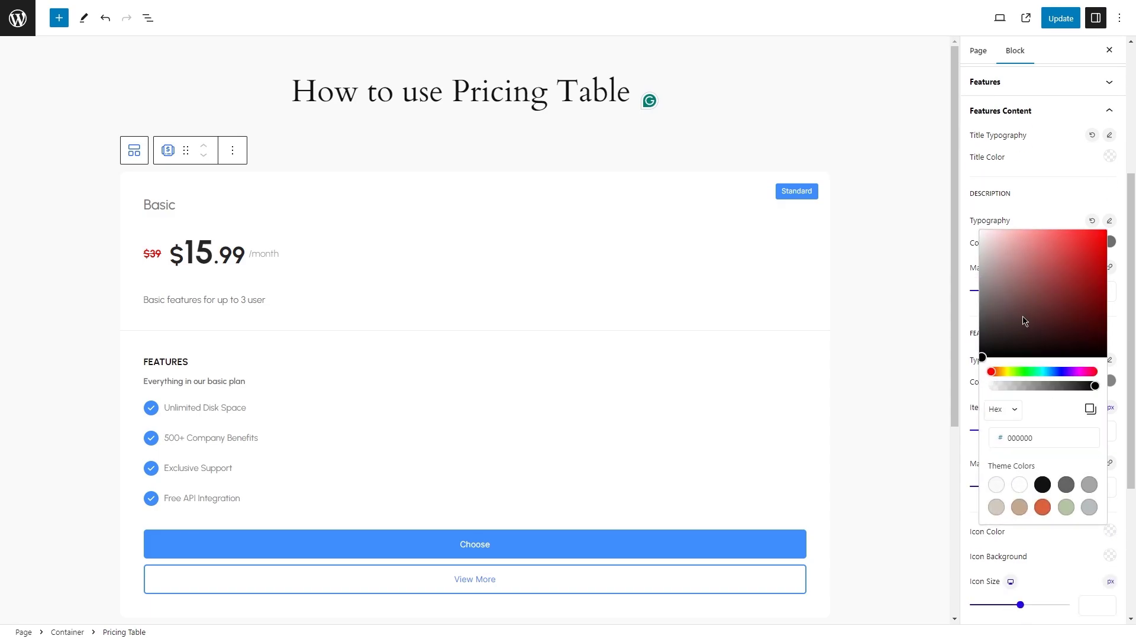
drag(1015, 321, 970, 234)
click(1110, 556)
click(1109, 557)
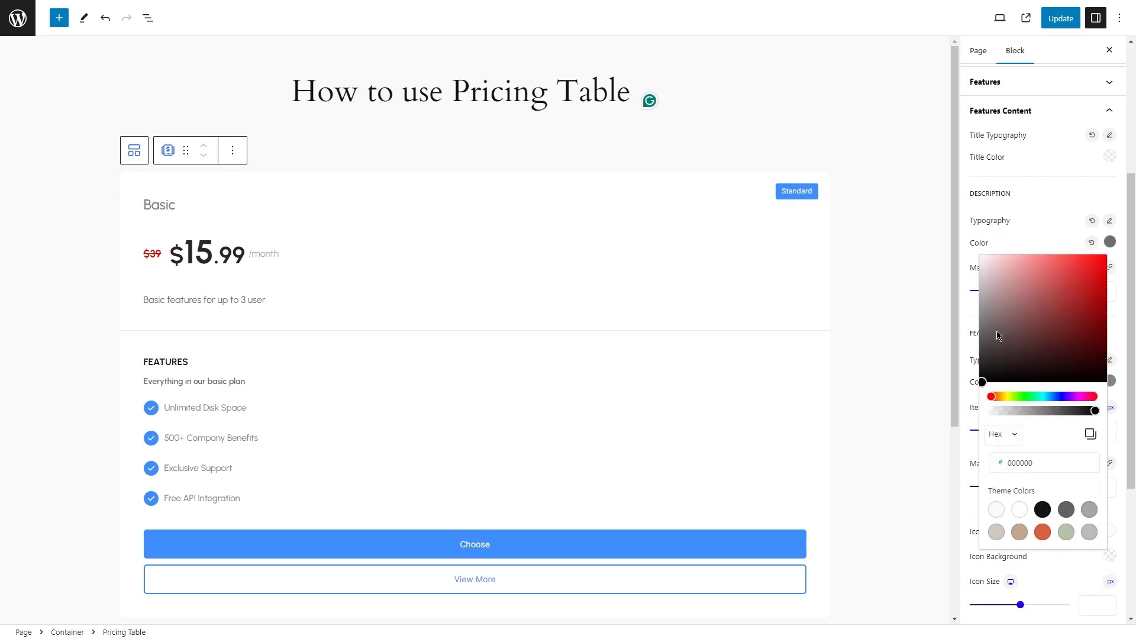
drag(1002, 335, 968, 333)
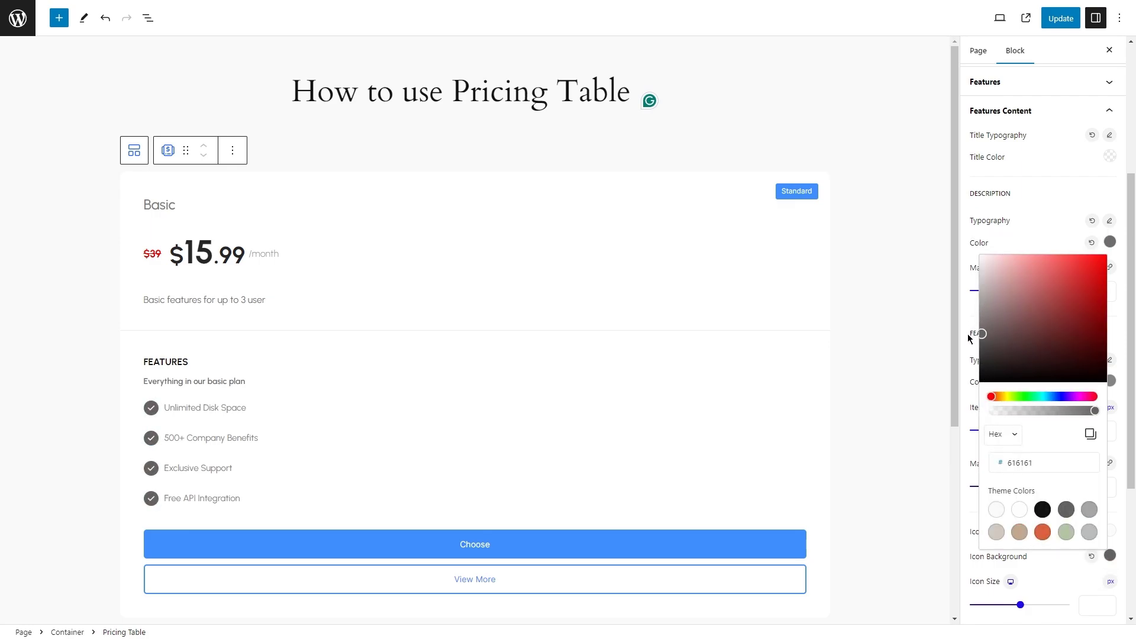
click(1062, 574)
Set the feature icons' size to 12 px and their gap to 18 px, then adjust the icon padding.
scroll(1061, 576, down, 1)
drag(1019, 547, 993, 555)
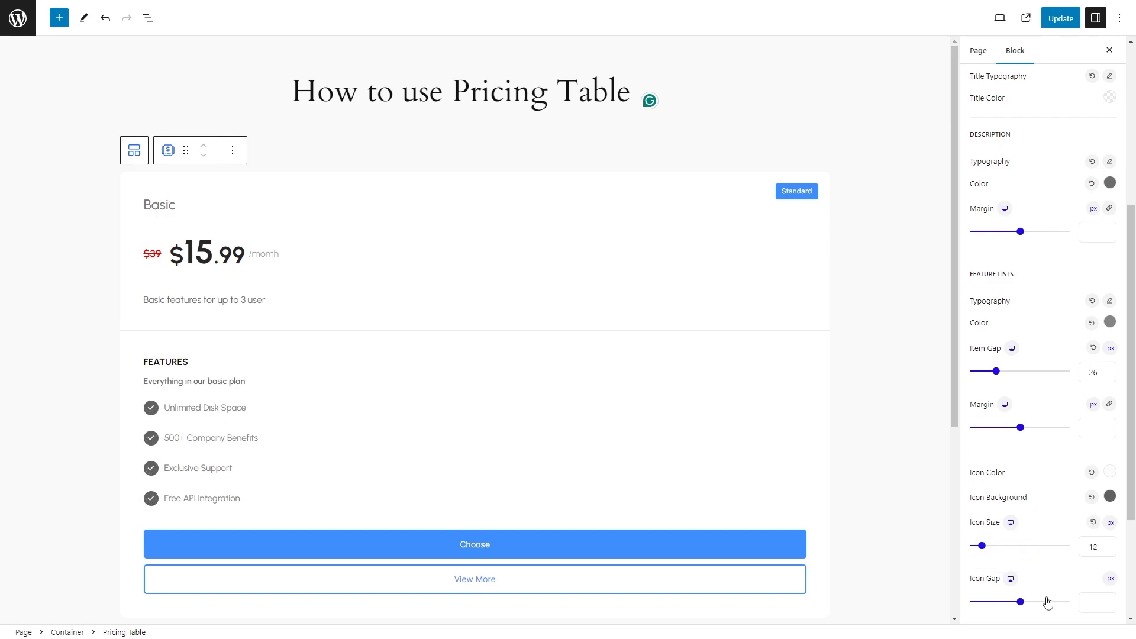
drag(1021, 602, 985, 602)
scroll(1050, 584, down, 2)
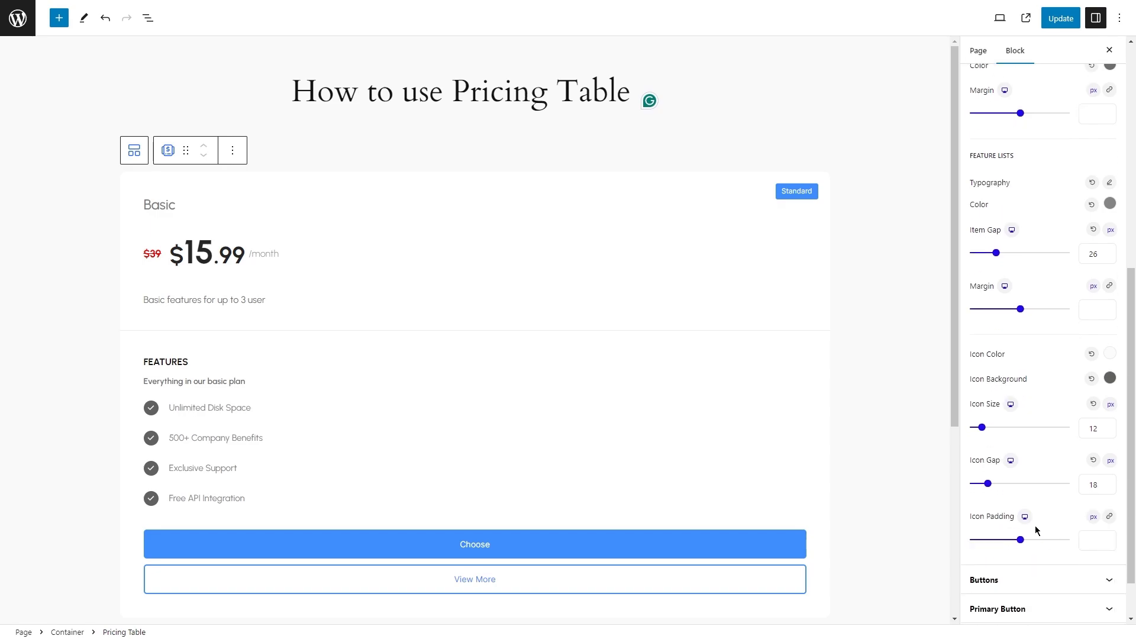
drag(1022, 549, 982, 551)
Set the primary button's font to Urbanist with a font size of 15 px.
click(1044, 579)
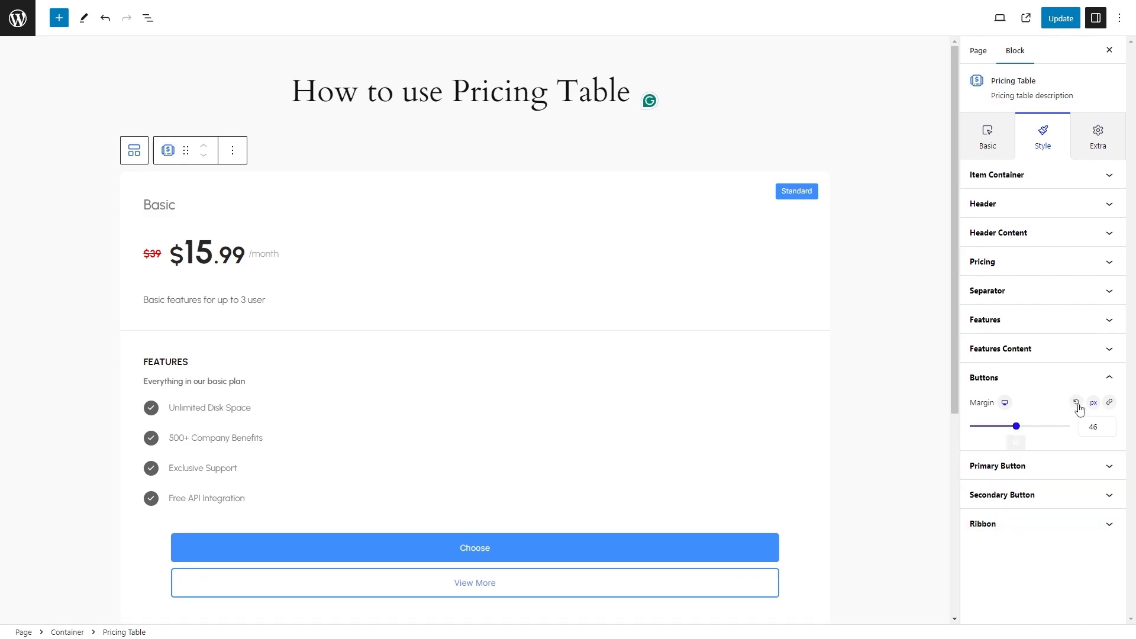
click(1100, 465)
click(1110, 377)
click(1076, 78)
text(15)
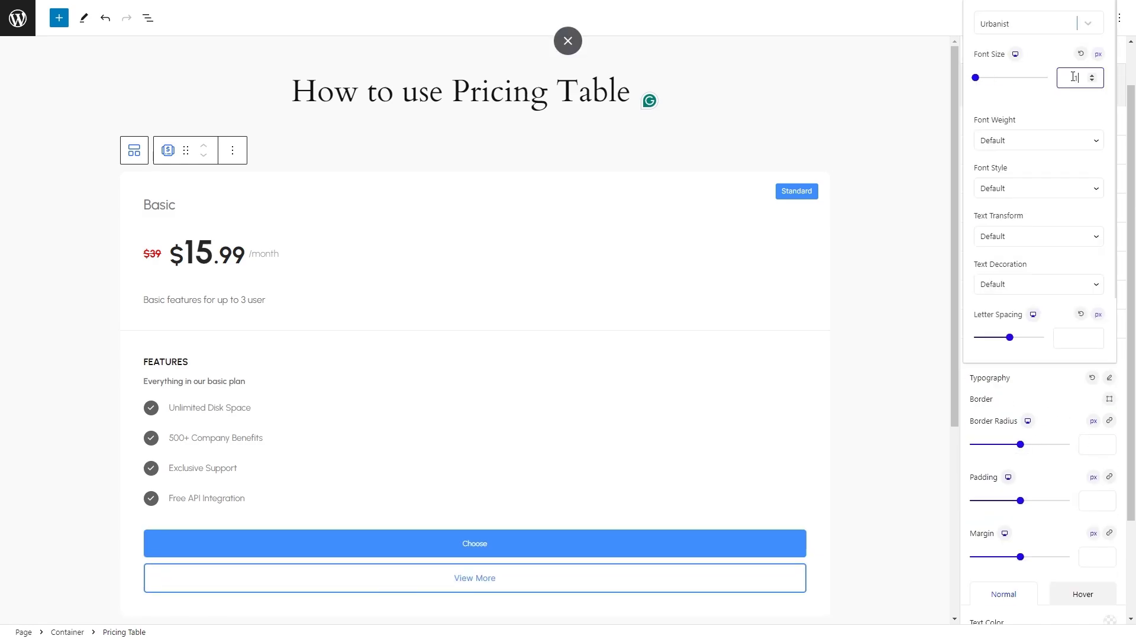
Set the primary button's font weight to 500 and its line height to 1.5 em.
click(1042, 144)
click(1038, 210)
scroll(1039, 219, down, 2)
click(1071, 333)
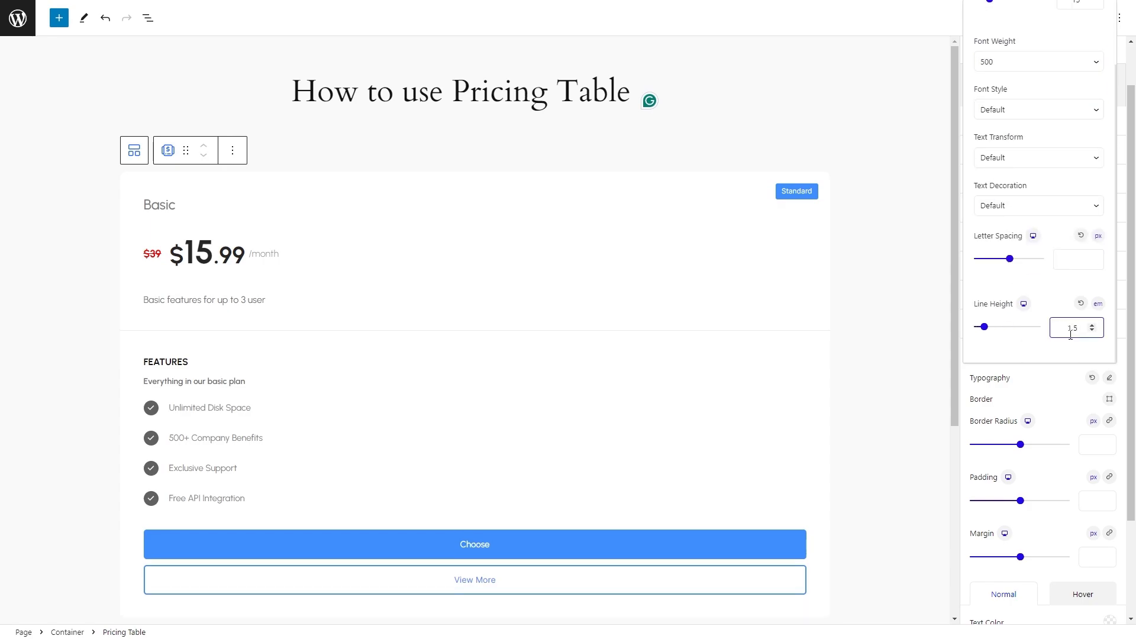
click(1075, 411)
Set the primary button's border radius to 5 px and its top and bottom padding to 16 px each.
drag(1019, 449, 987, 443)
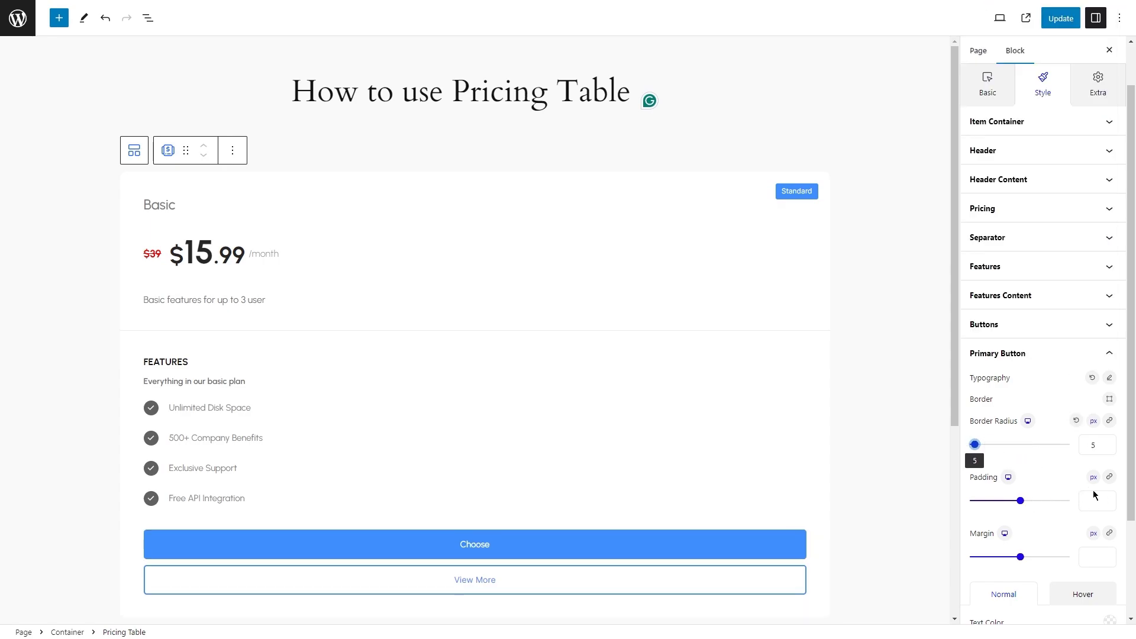
click(1110, 477)
scroll(1084, 476, down, 2)
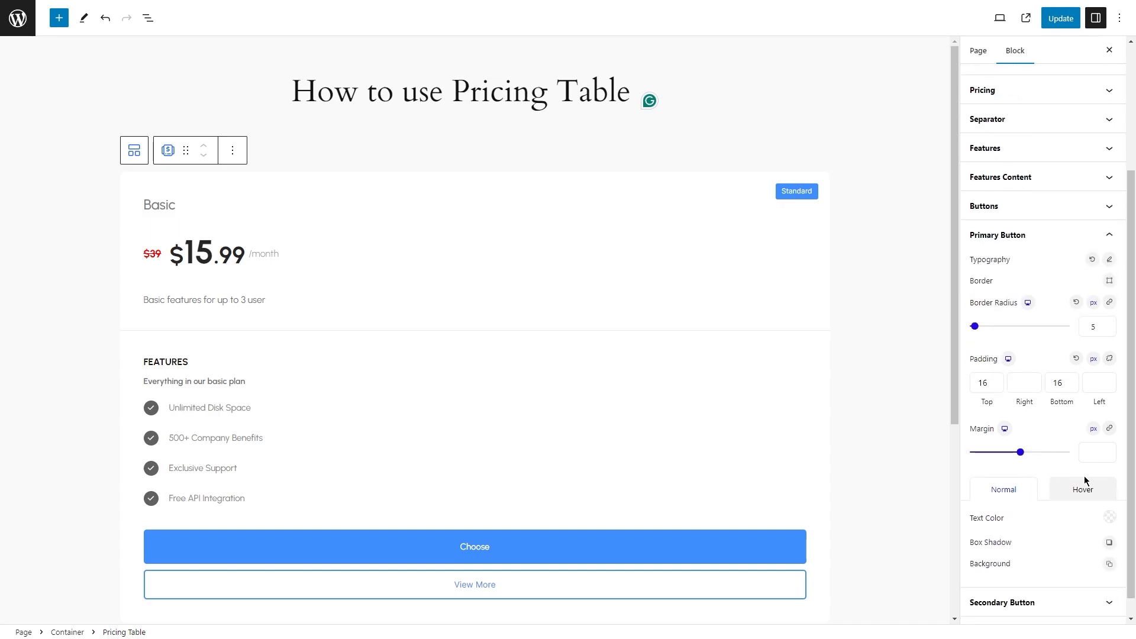
Set the primary button's text color to white and its background color to near-black (#1E1D1D).
click(1106, 524)
mouse_move(1028, 275)
mouse_down()
mouse_move(1008, 303)
mouse_move(1012, 345)
mouse_move(985, 336)
mouse_up()
click(1053, 570)
click(1111, 566)
click(1101, 523)
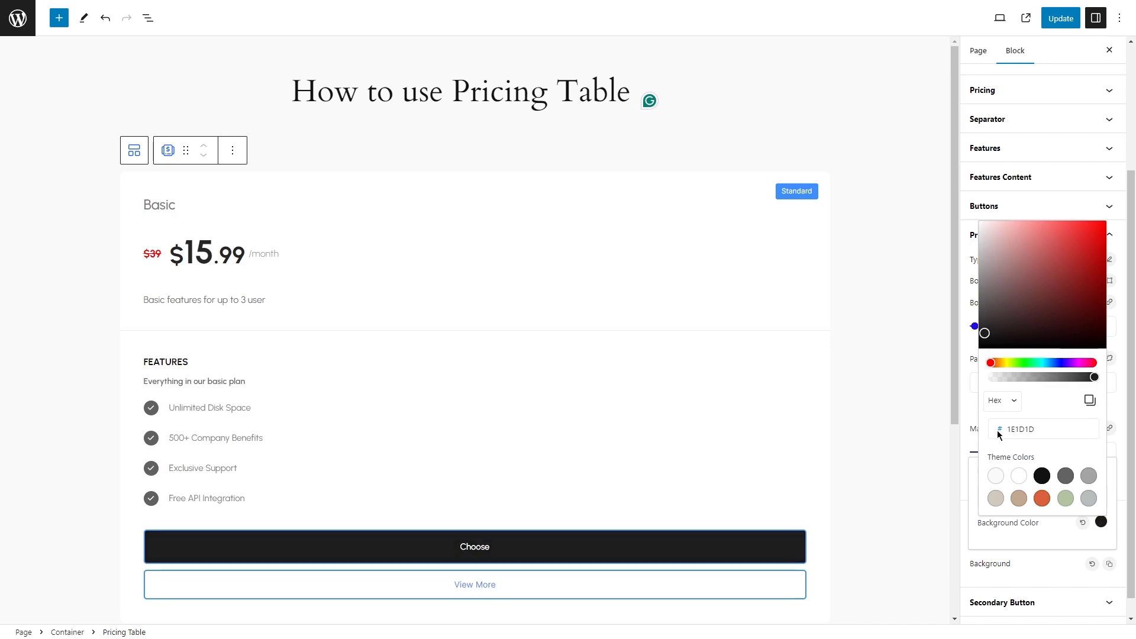
click(1039, 563)
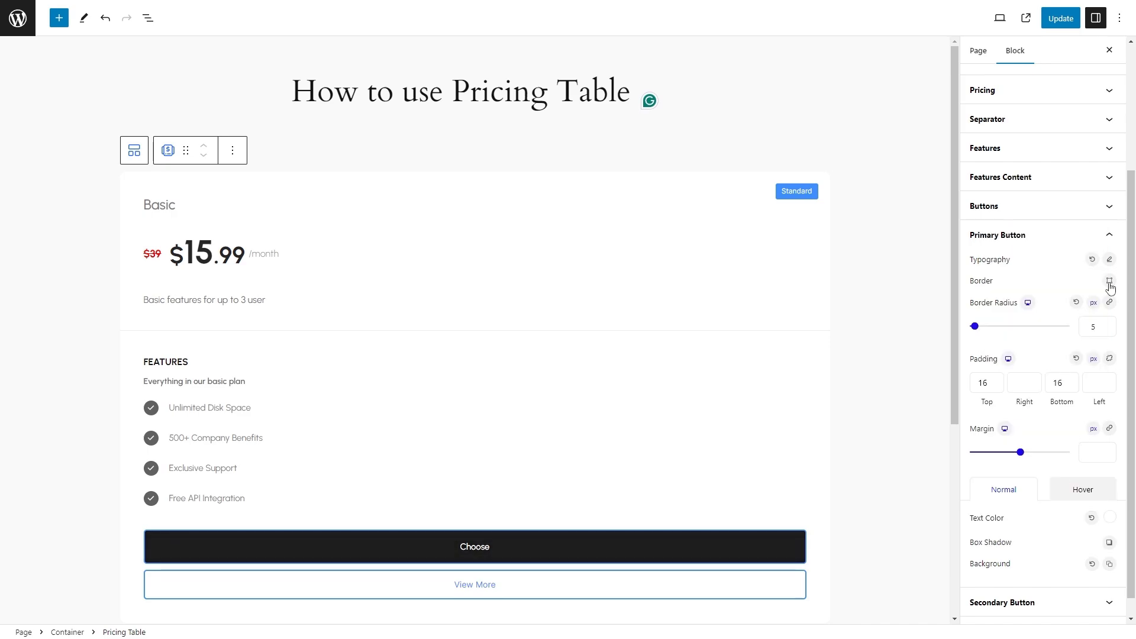
Set the primary button's border to none.
click(1110, 280)
click(996, 366)
click(1035, 542)
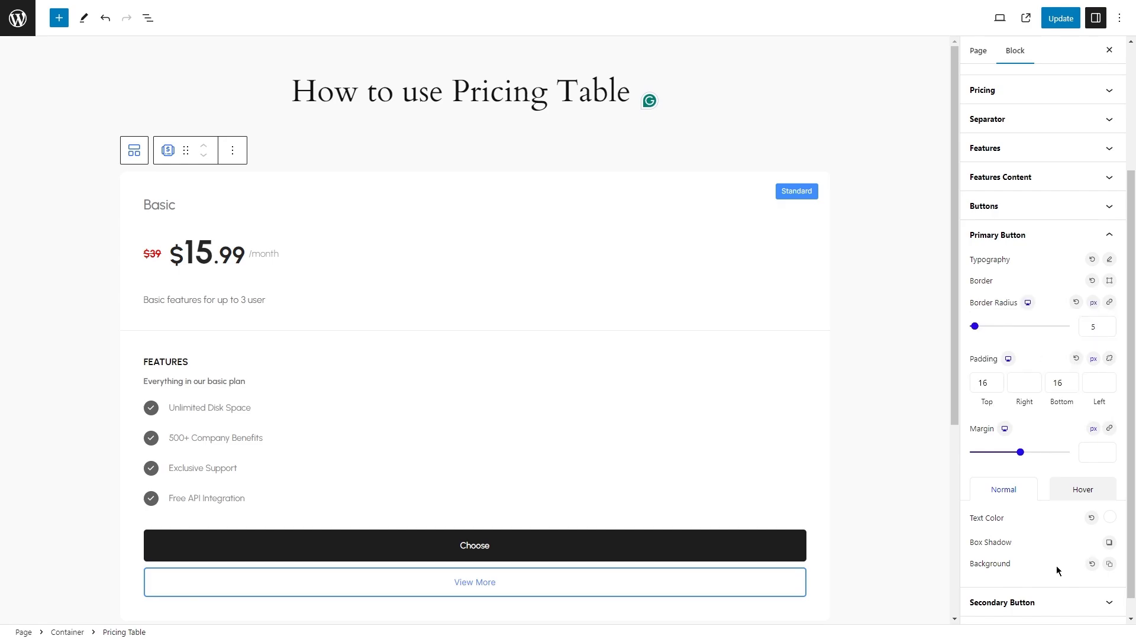
Set the secondary button's font to Urbanist with a font size of 15 px.
click(1019, 602)
click(1108, 289)
text(u)
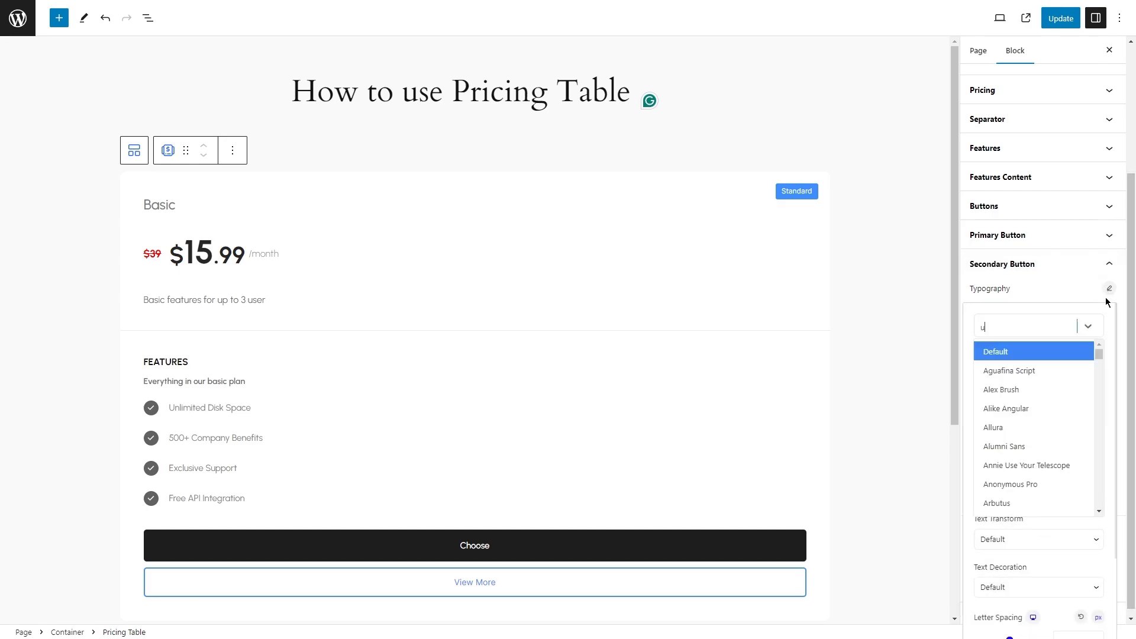
text(rb)
key(Return)
click(1061, 383)
text(1)
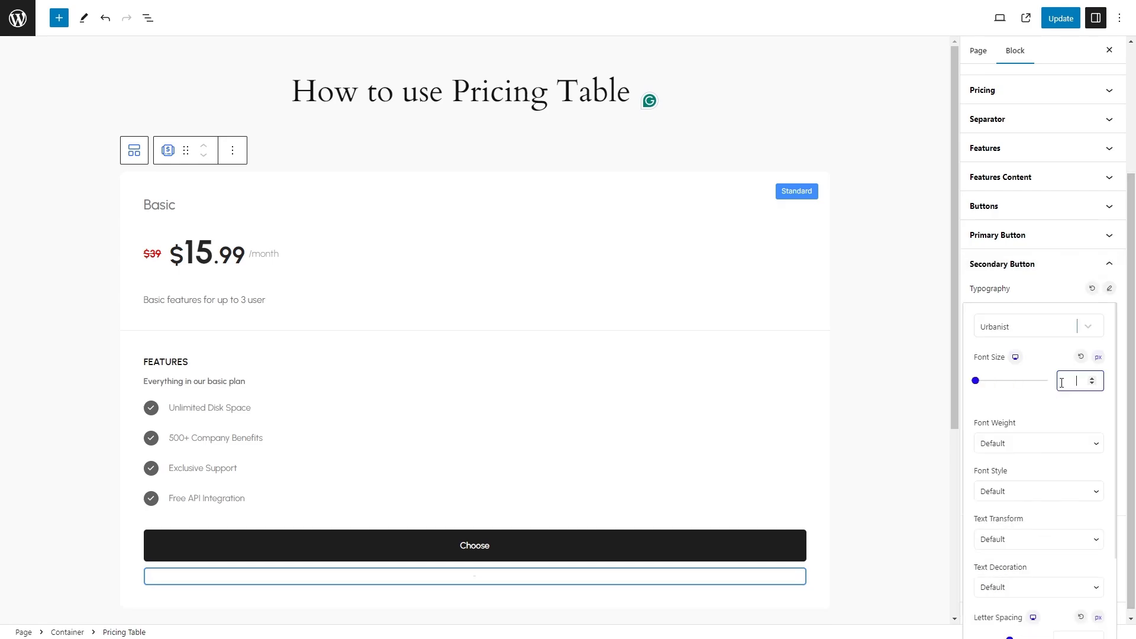
text(5)
Set the secondary button's font weight to 500 and its line height to 1.6 em.
click(1028, 443)
click(1017, 511)
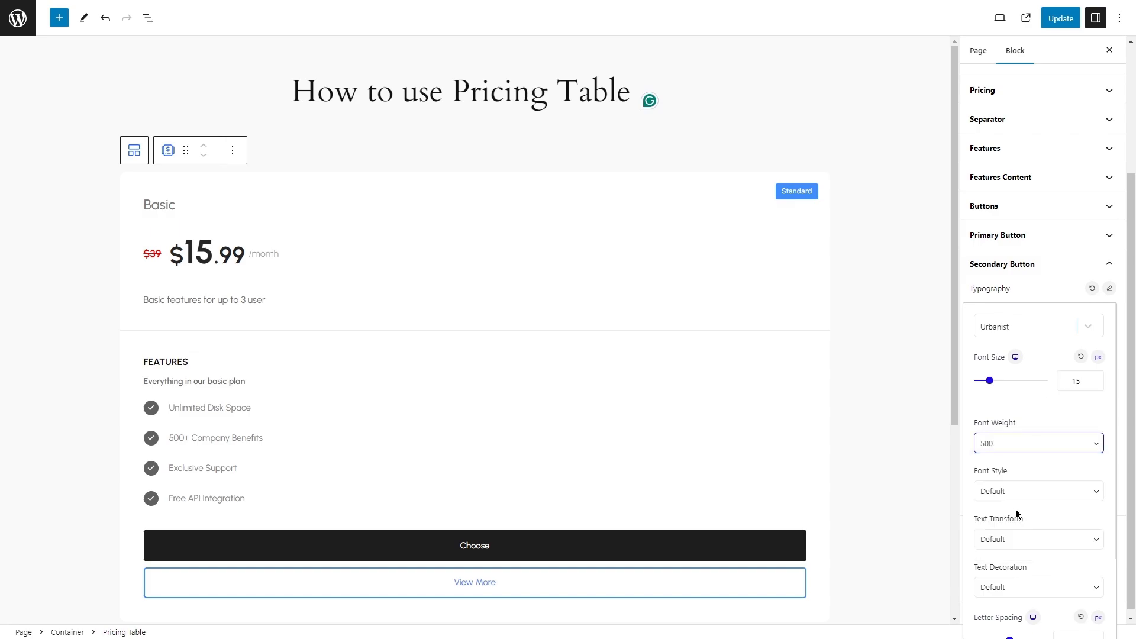
scroll(1058, 433, down, 2)
click(1076, 605)
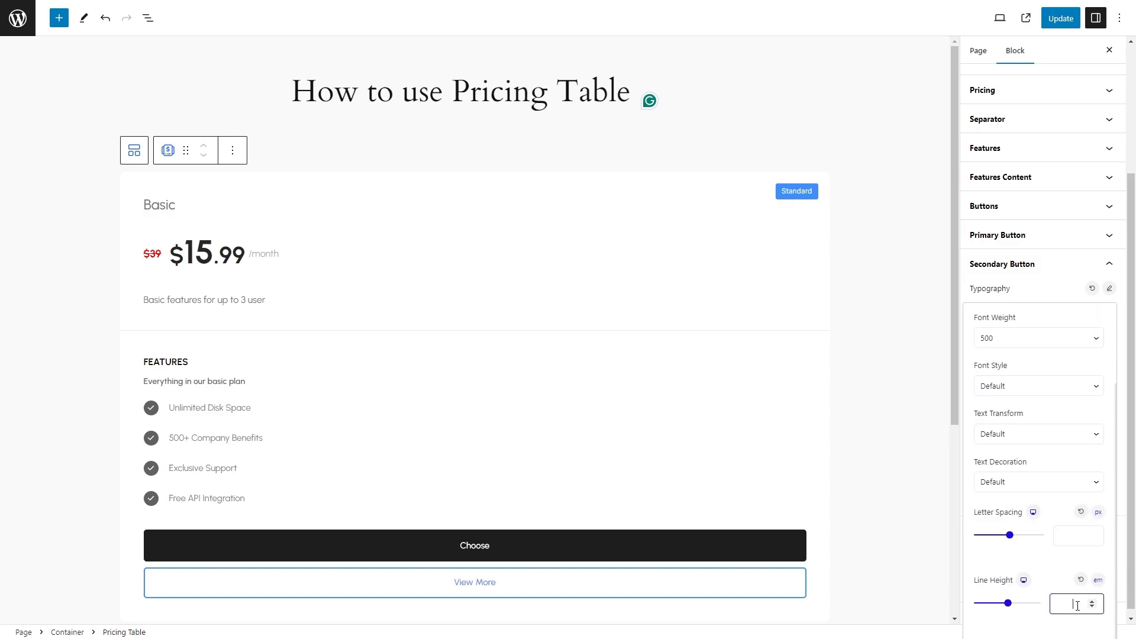
text(1.6)
click(1031, 293)
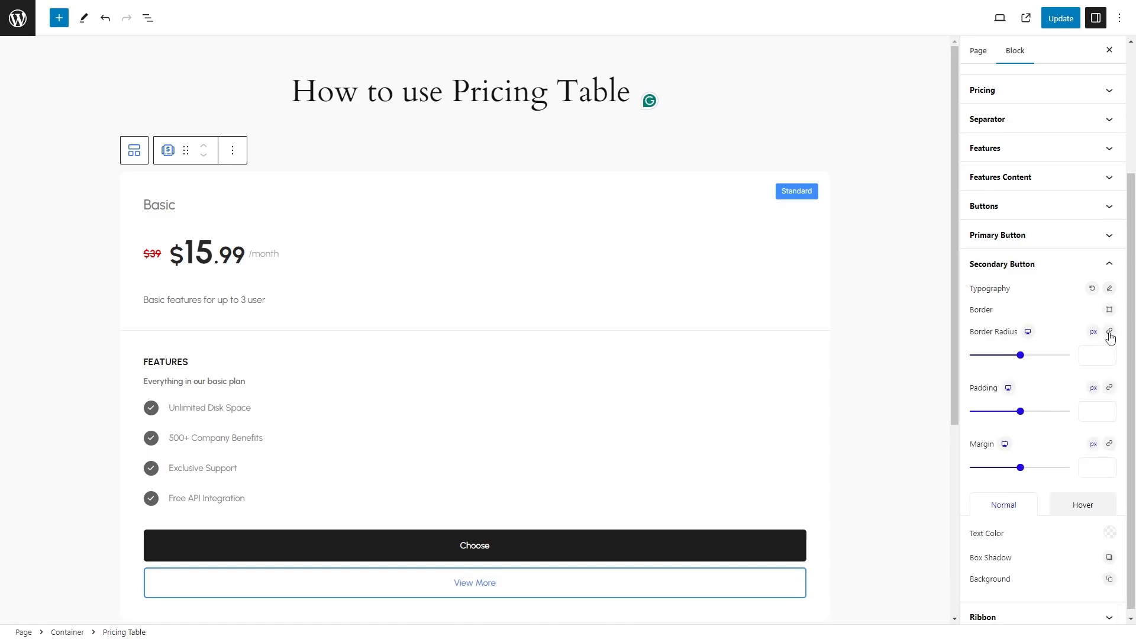
Give the secondary button a solid dark border (#2C2B2B) and set its width.
click(1098, 355)
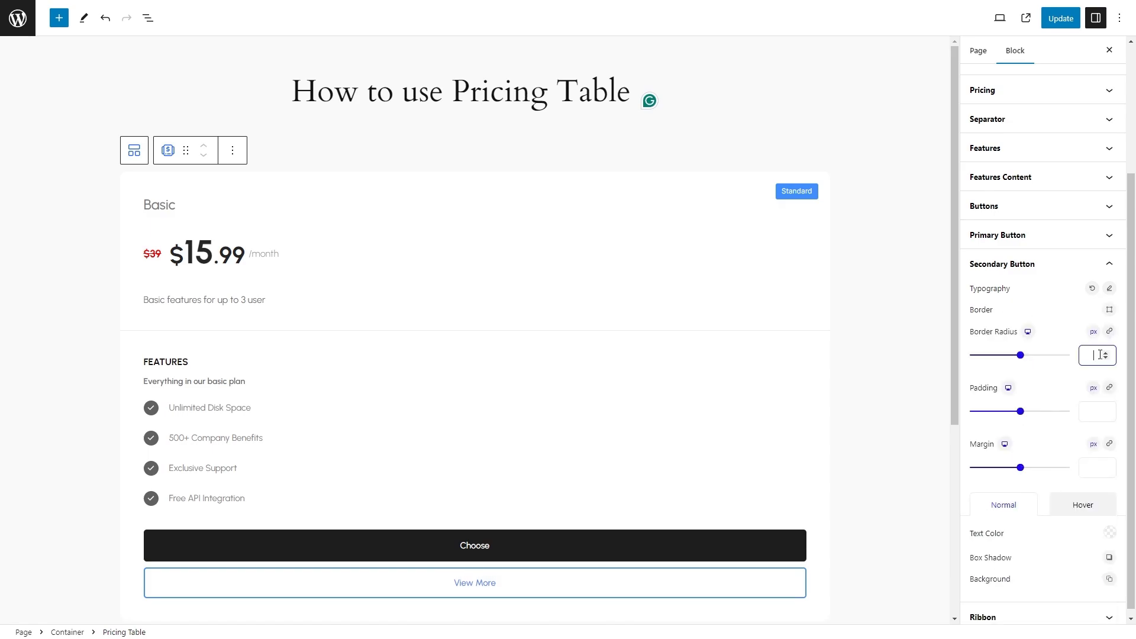
click(1107, 310)
click(1042, 397)
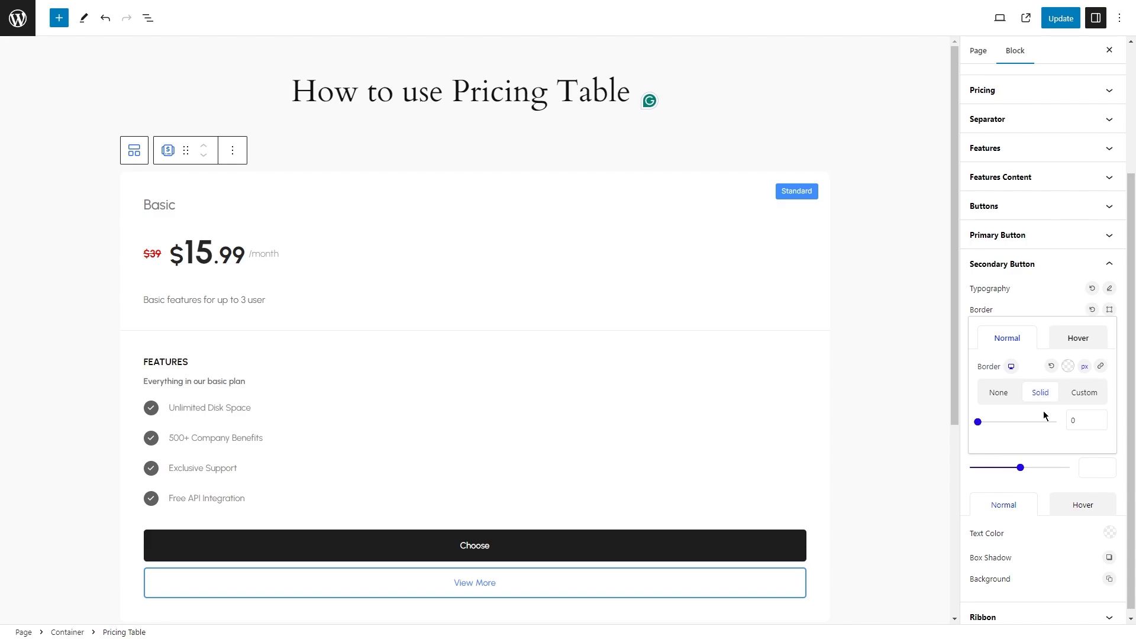
click(1069, 367)
click(947, 159)
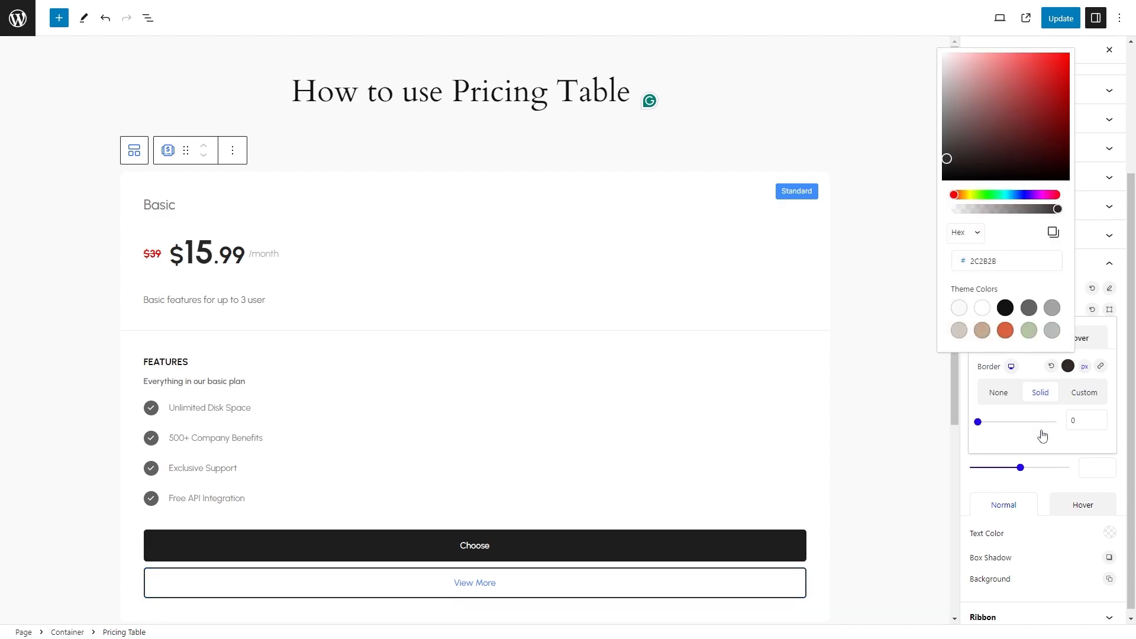
click(1074, 421)
text(1)
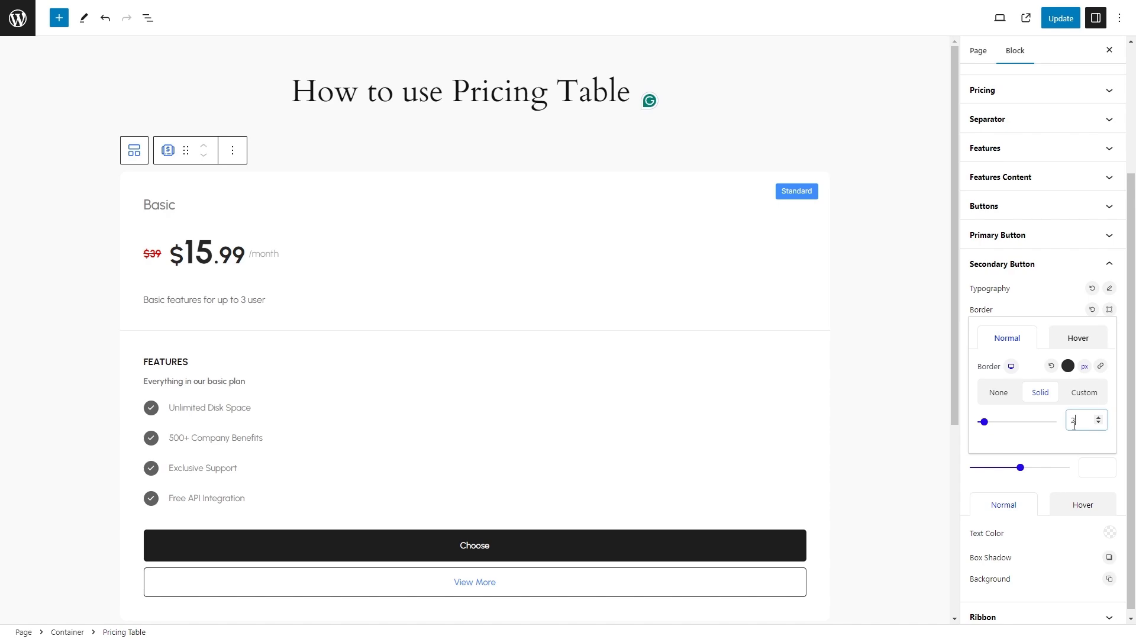
click(1063, 316)
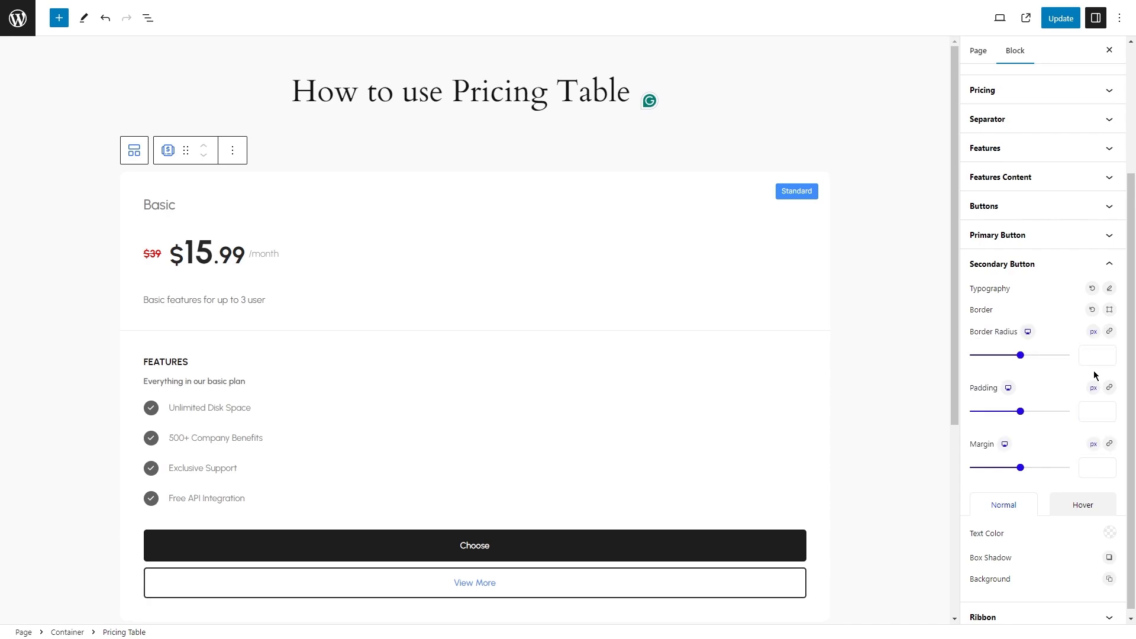
Set the secondary button's normal text color to near-black and its background color to white.
click(1108, 526)
click(980, 351)
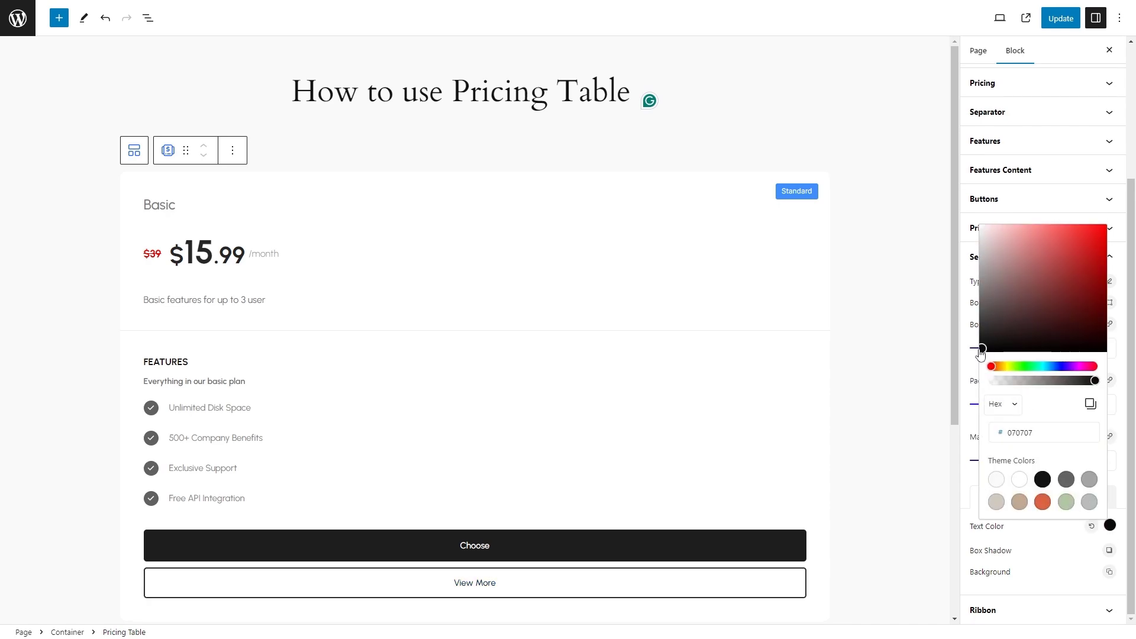
drag(978, 351, 975, 345)
click(1042, 568)
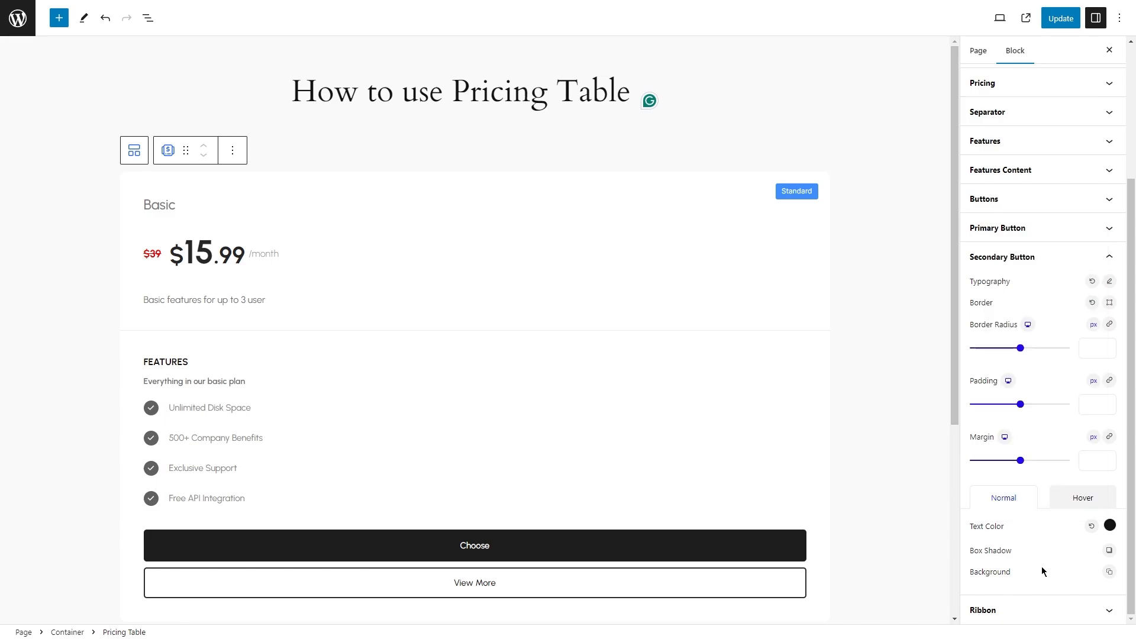
click(1109, 572)
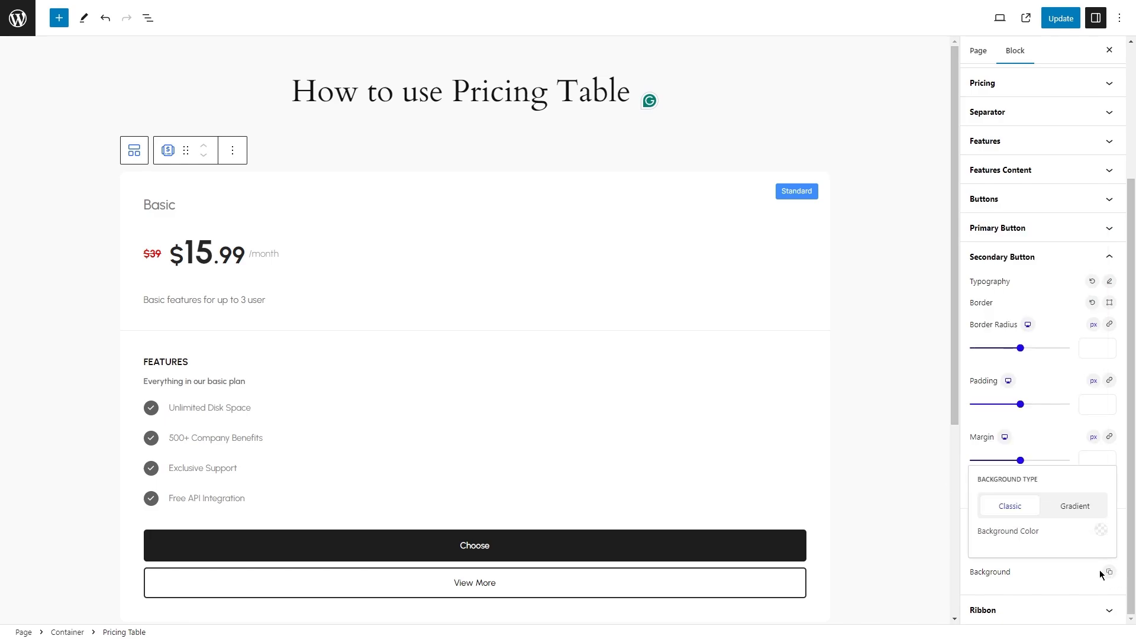
click(1106, 534)
drag(984, 239, 974, 228)
click(1024, 576)
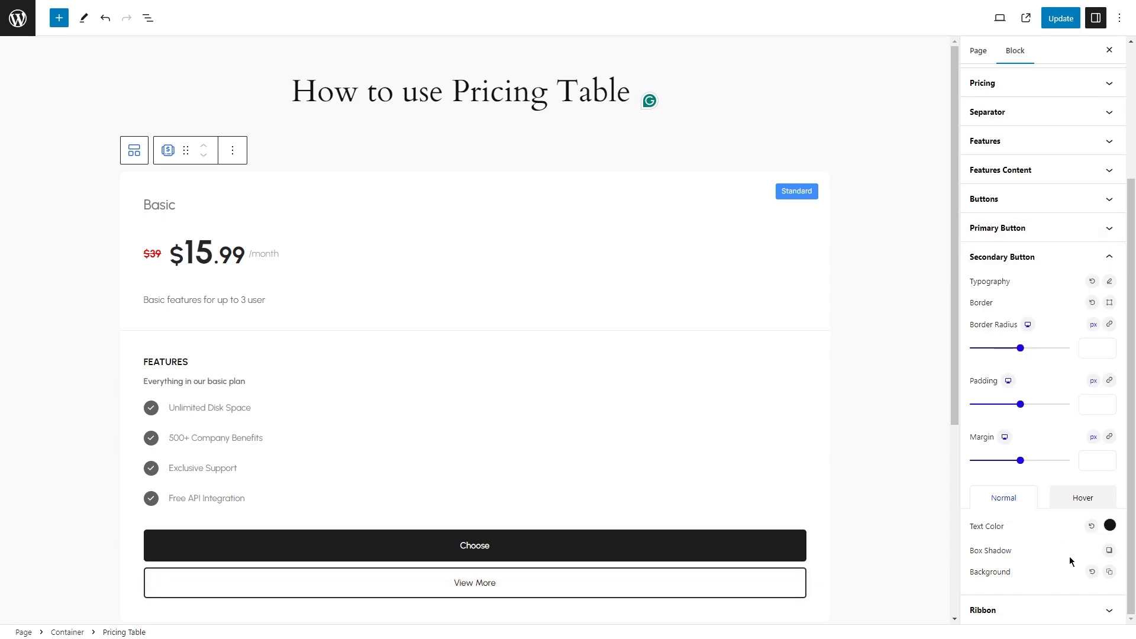
Set the secondary button's hover text color to white and its hover background to near-black (#1E1D1D).
click(1089, 505)
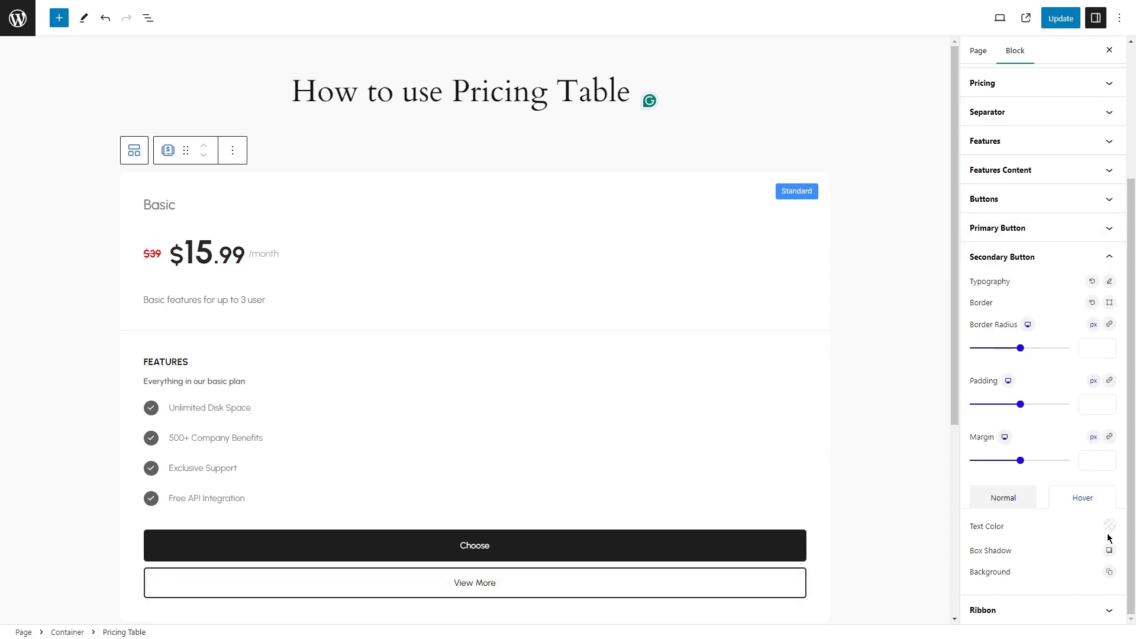
click(1109, 526)
click(1106, 573)
click(1101, 530)
click(1014, 339)
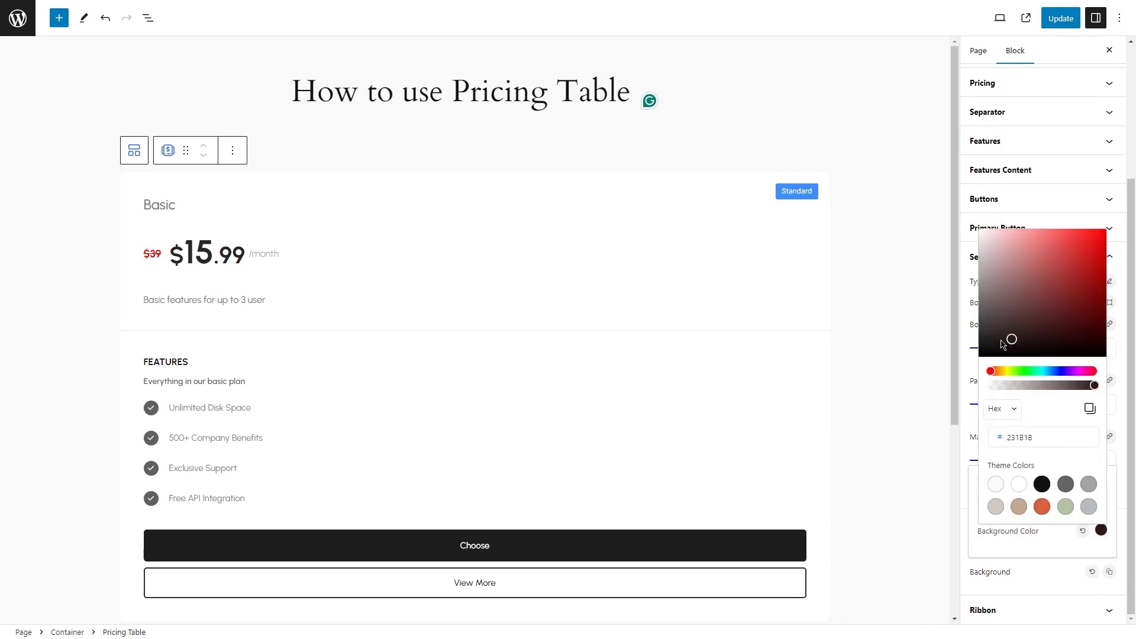
mouse_move(1003, 344)
mouse_down()
mouse_move(968, 311)
mouse_move(984, 341)
mouse_up()
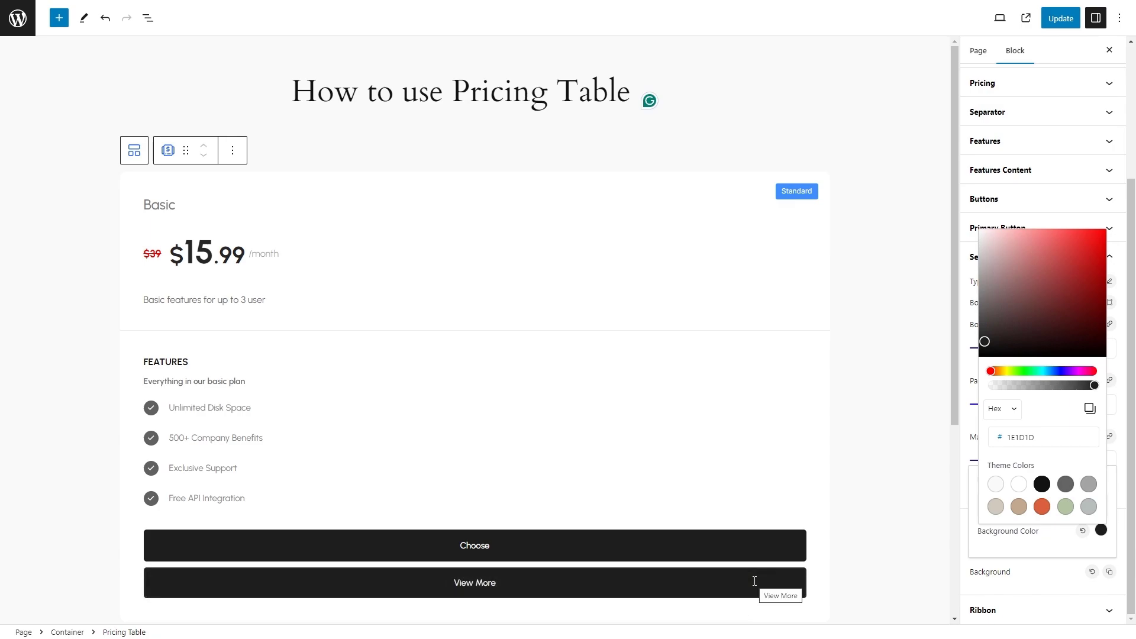
click(1035, 570)
Set the ribbon's typography to the Urbanist font at a size of 14 px.
click(1023, 615)
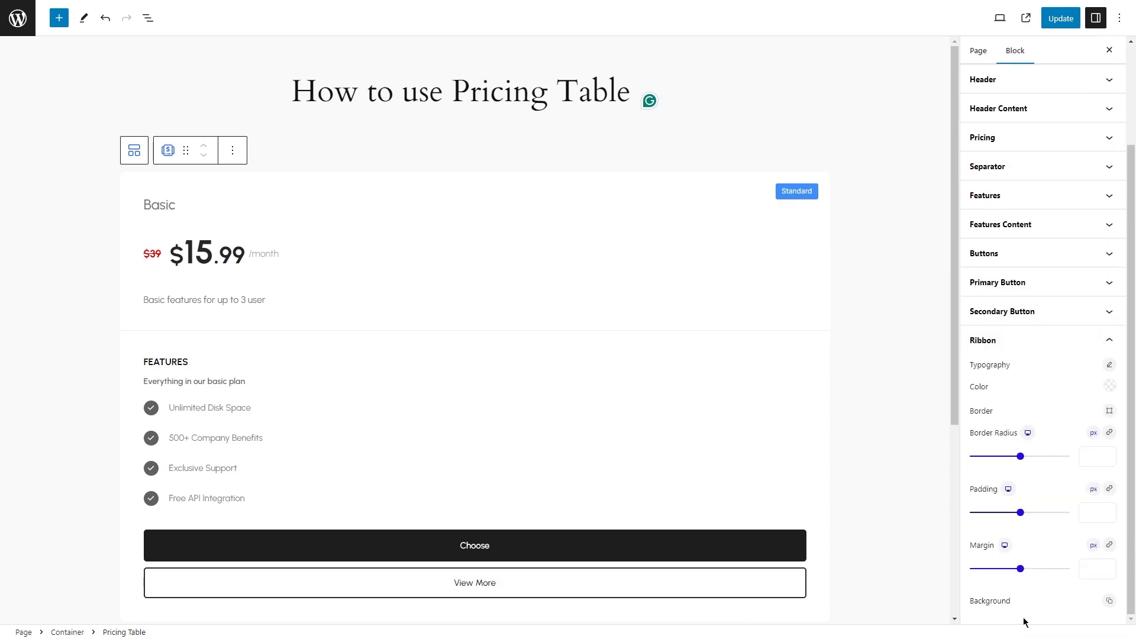
click(1110, 365)
text(urb)
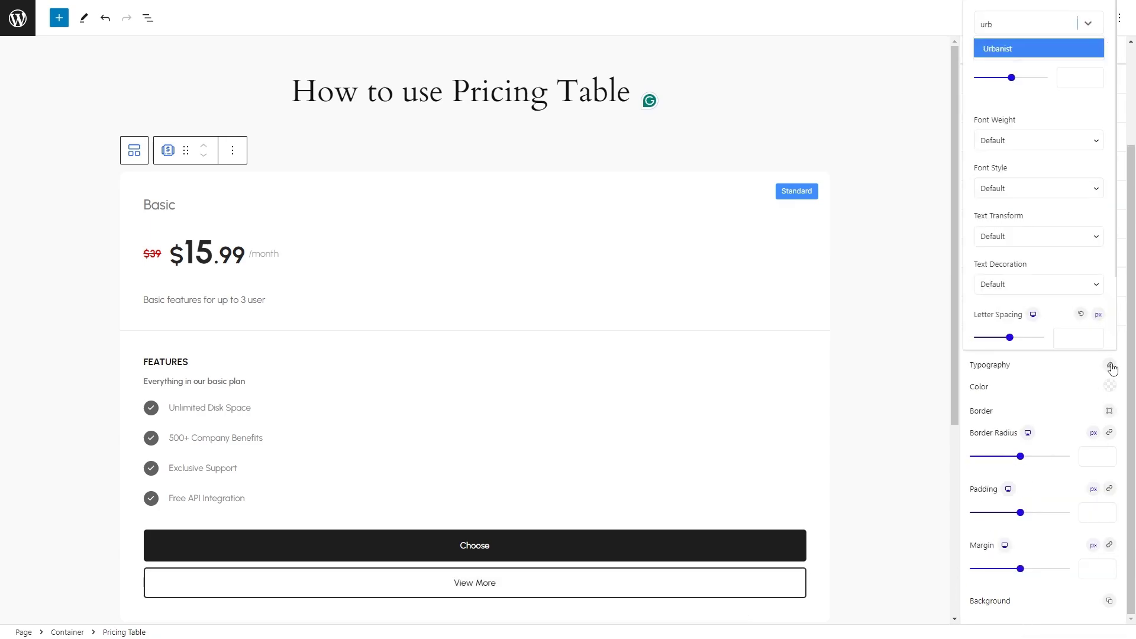
key(Return)
click(1083, 78)
text(14)
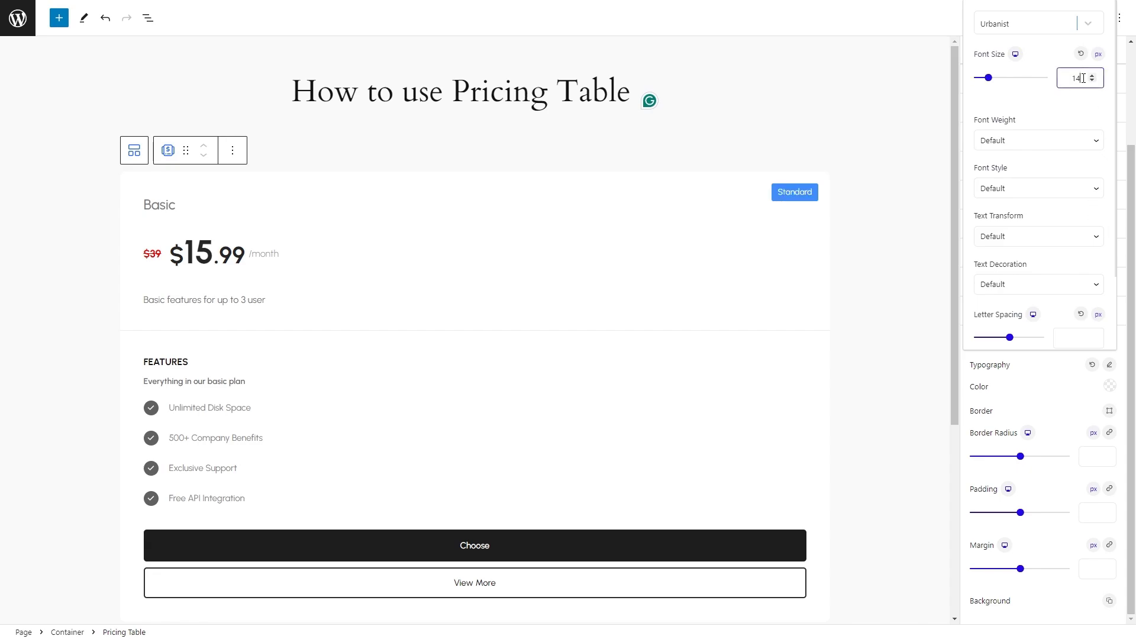
Set the ribbon's font weight to 500 and its line height to 1.5 em.
click(1039, 140)
click(1035, 206)
scroll(1076, 266, down, 2)
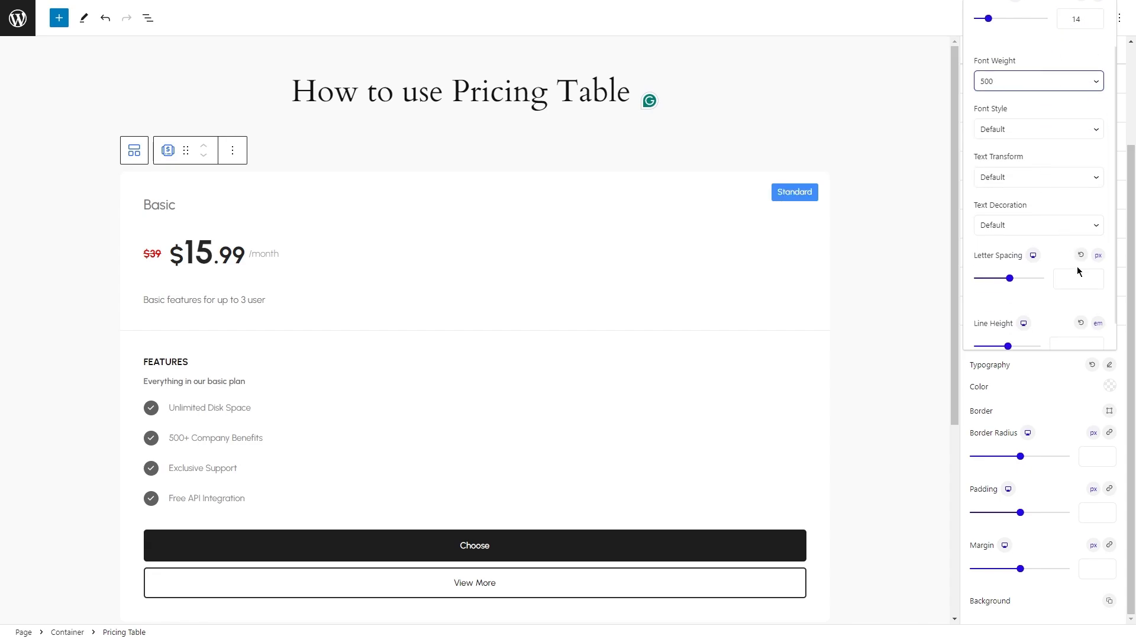
click(1065, 338)
text(1.5)
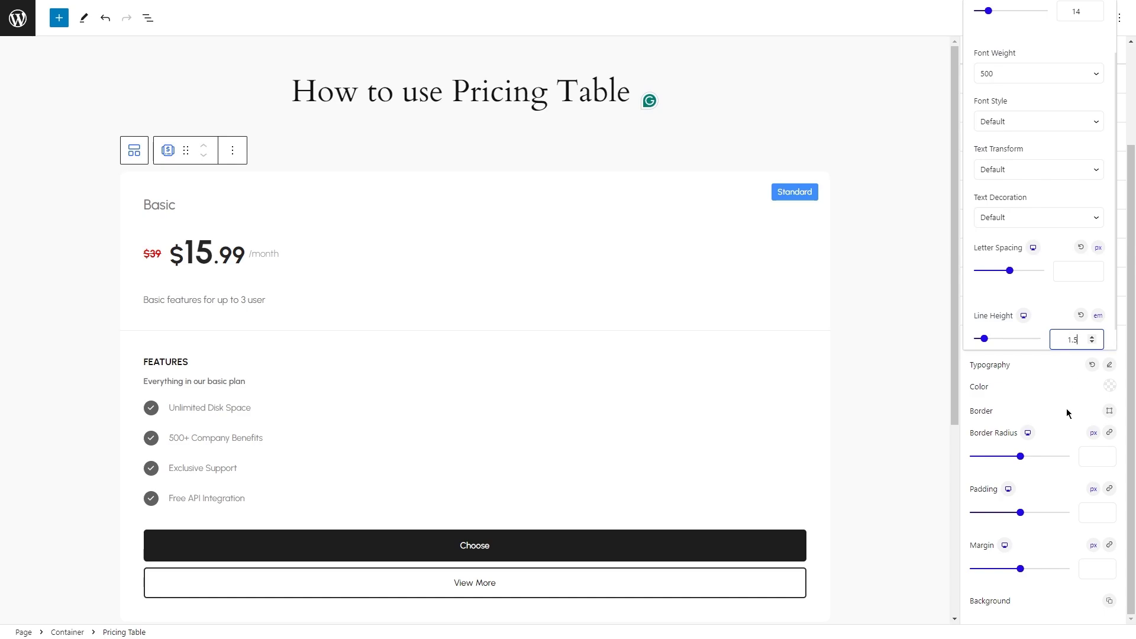
click(1066, 408)
Set the ribbon's text color to white (#FFFFFF).
click(1109, 386)
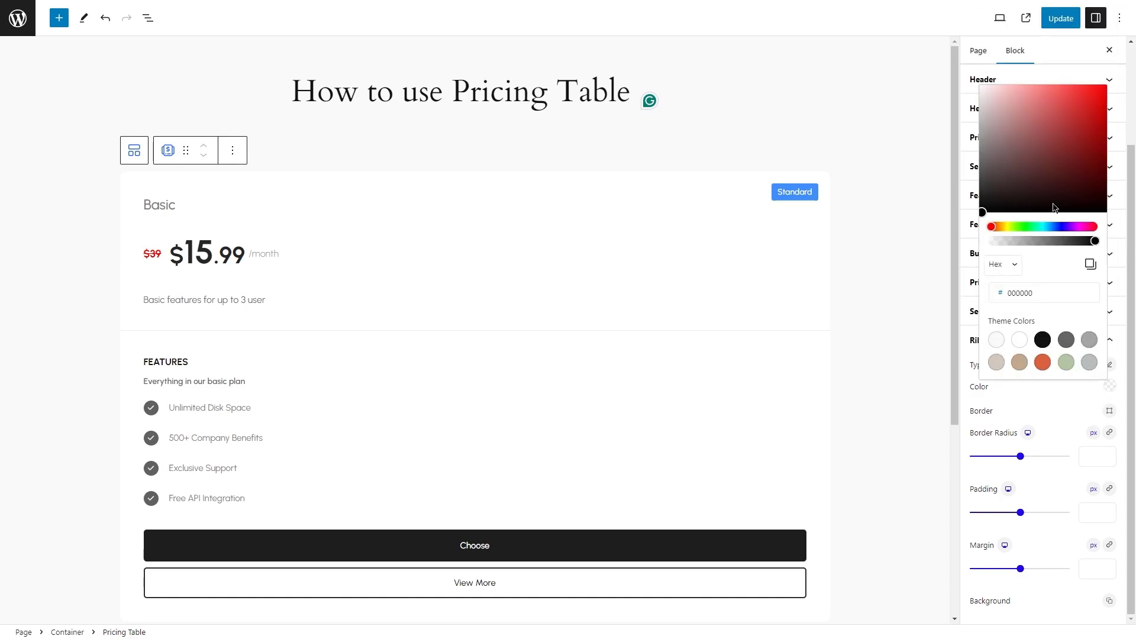
click(1056, 416)
Try a near-black background color for the ribbon.
click(1108, 601)
click(1100, 559)
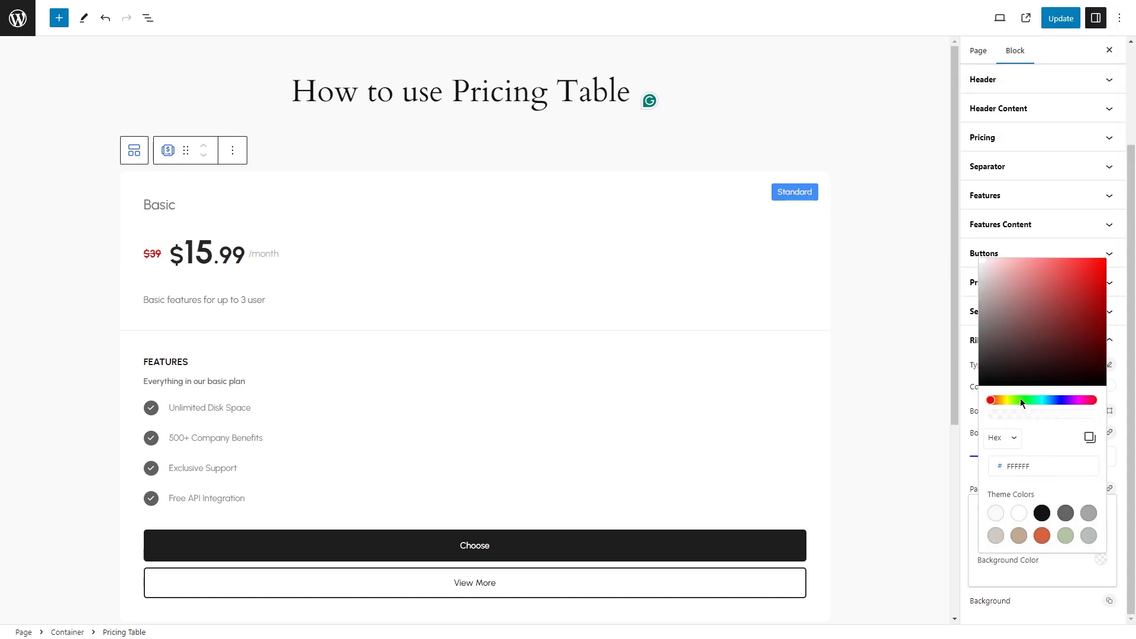
click(982, 363)
click(964, 524)
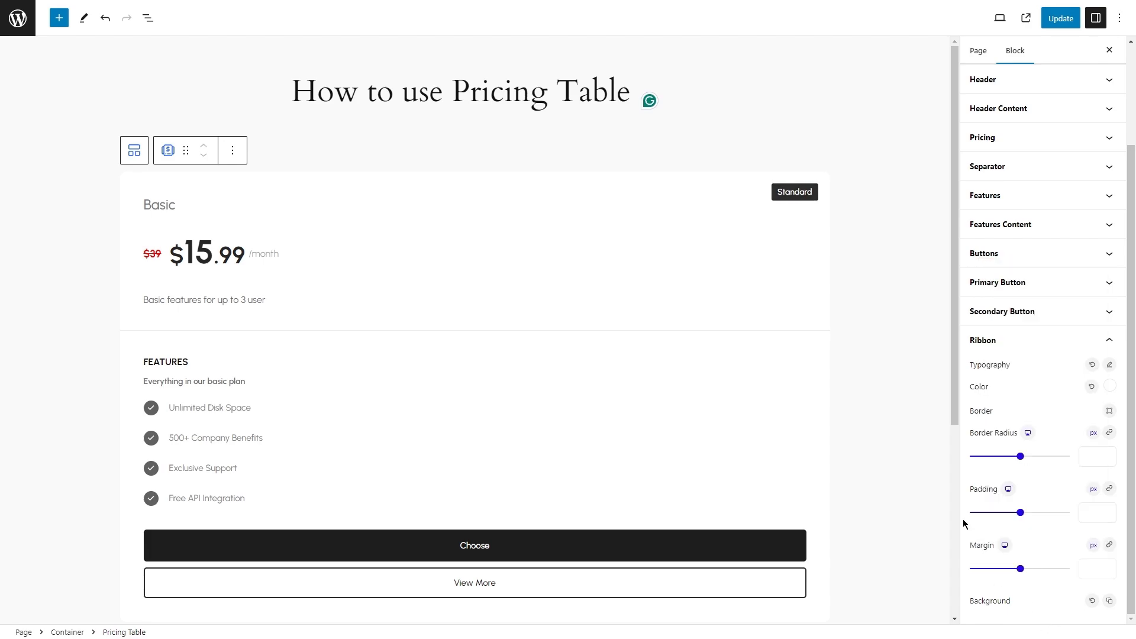
Set the ribbon's background color to bright red (#E10000).
click(1110, 601)
click(1100, 559)
click(1011, 321)
click(1100, 295)
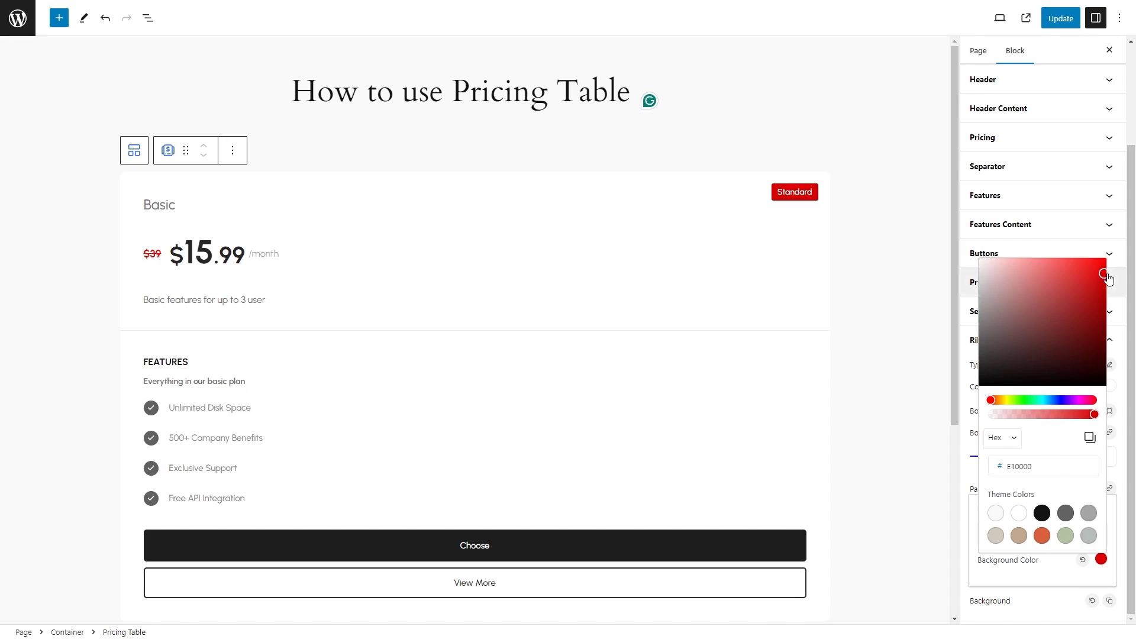
click(1072, 609)
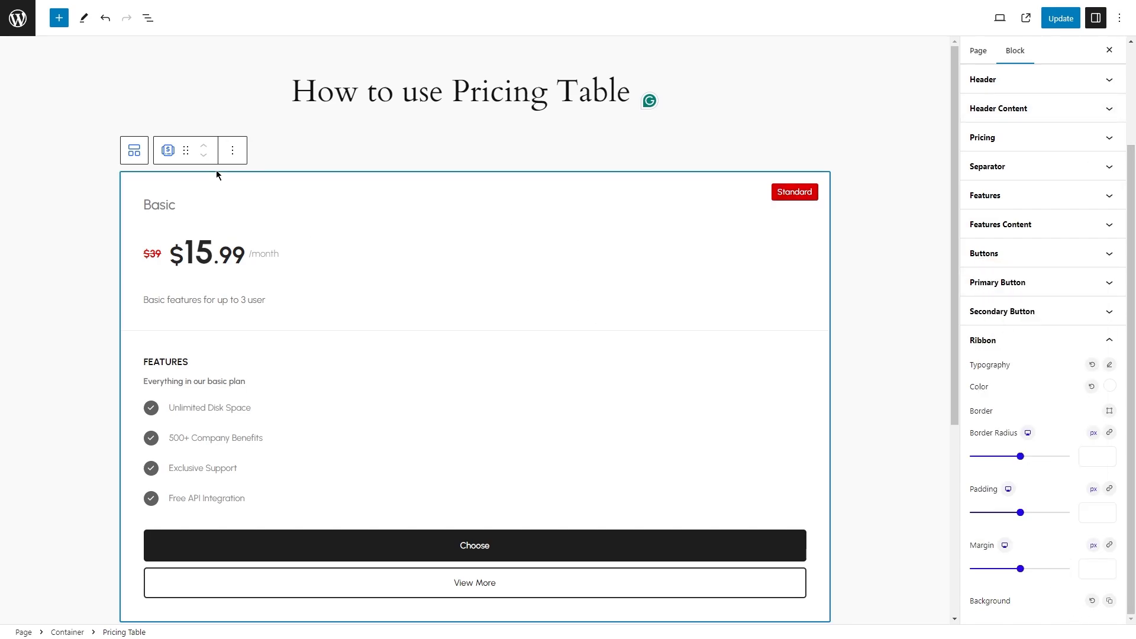
Duplicate the styled Pricing Table block.
click(232, 152)
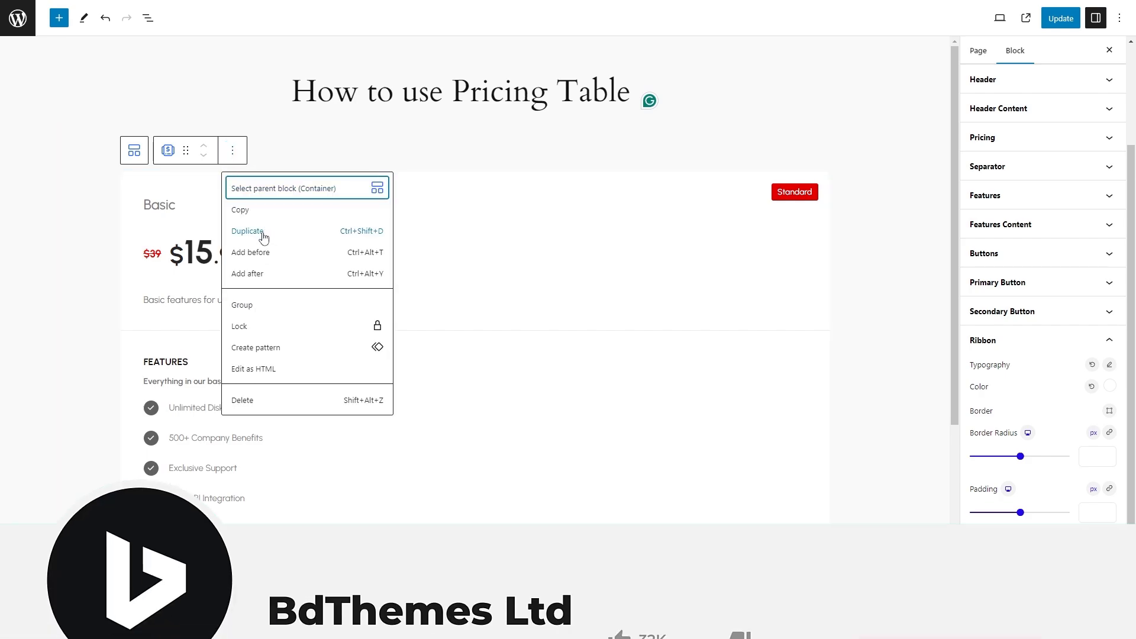
click(264, 231)
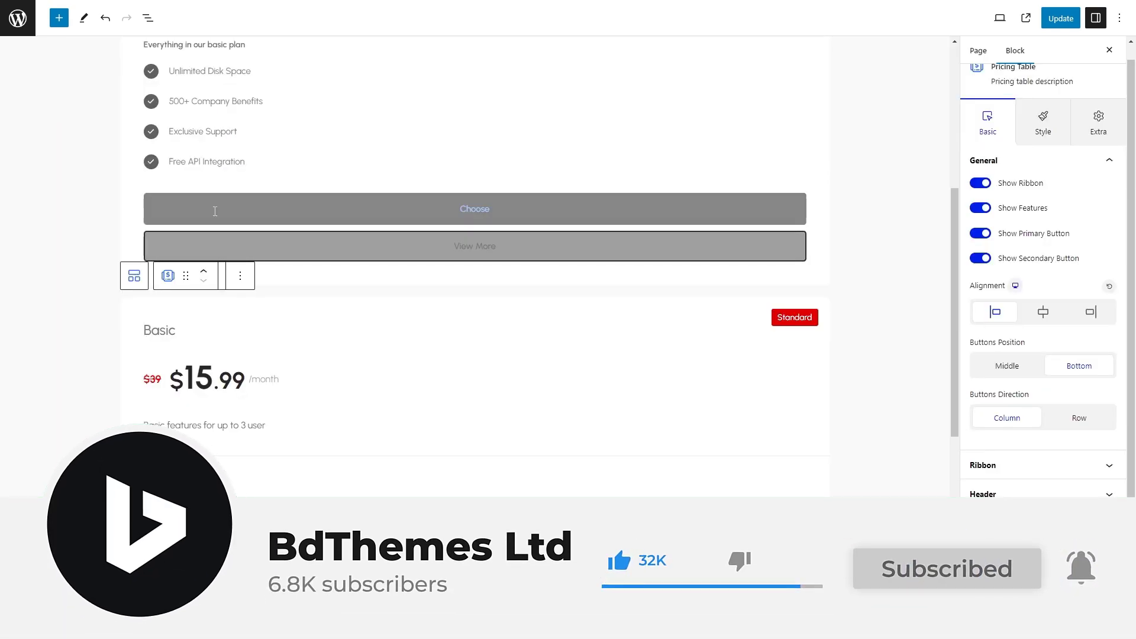
Select the parent Container in the block list and set its flex direction to a horizontal row.
scroll(213, 209, up, 1)
click(149, 20)
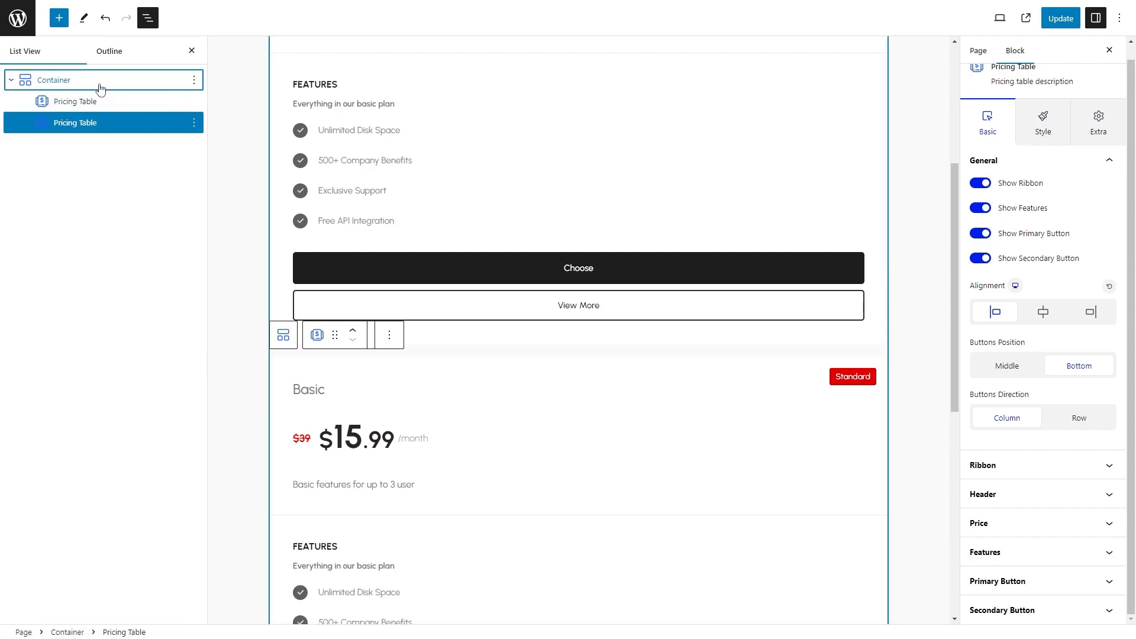
click(96, 81)
click(983, 152)
click(1011, 450)
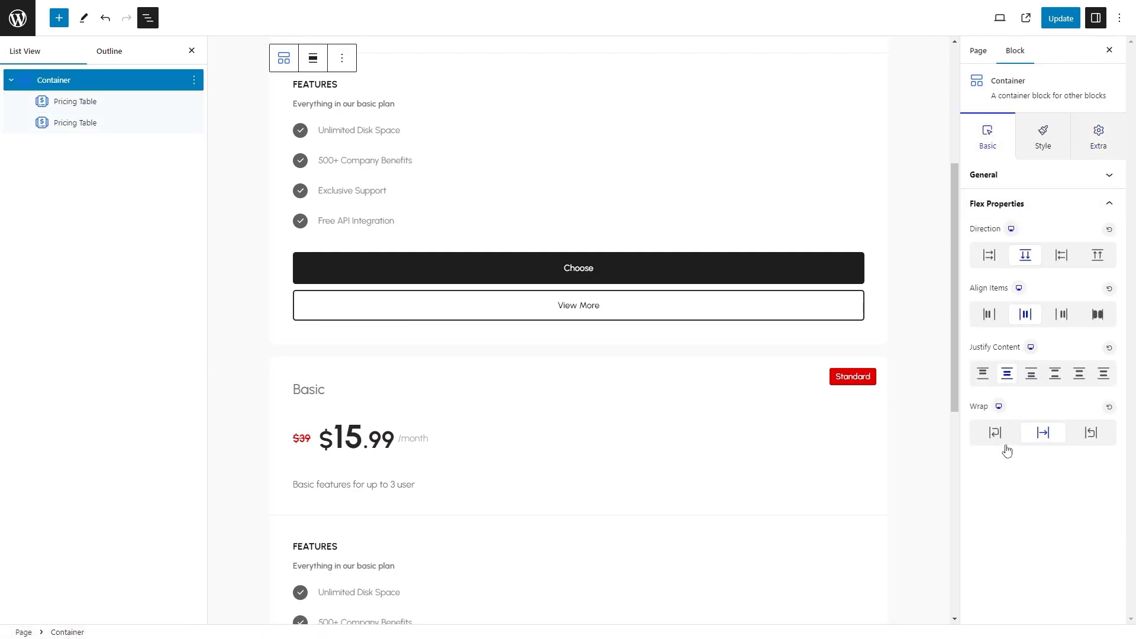
click(989, 255)
Duplicate the second pricing table to add a third one to the row.
scroll(666, 165, up, 4)
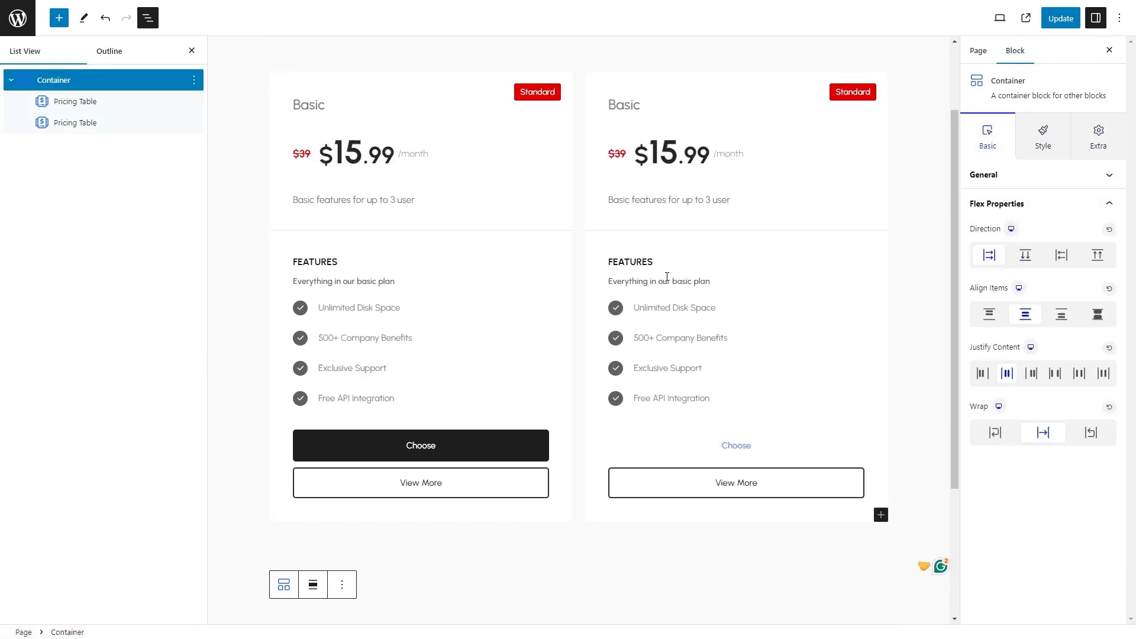
click(666, 166)
click(194, 123)
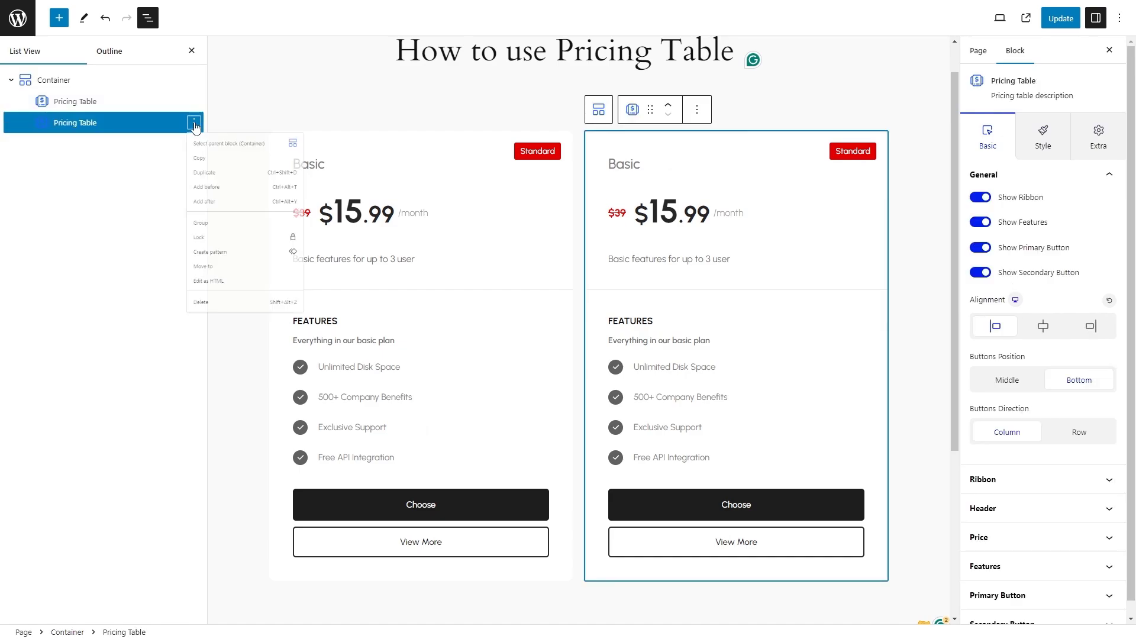
click(216, 196)
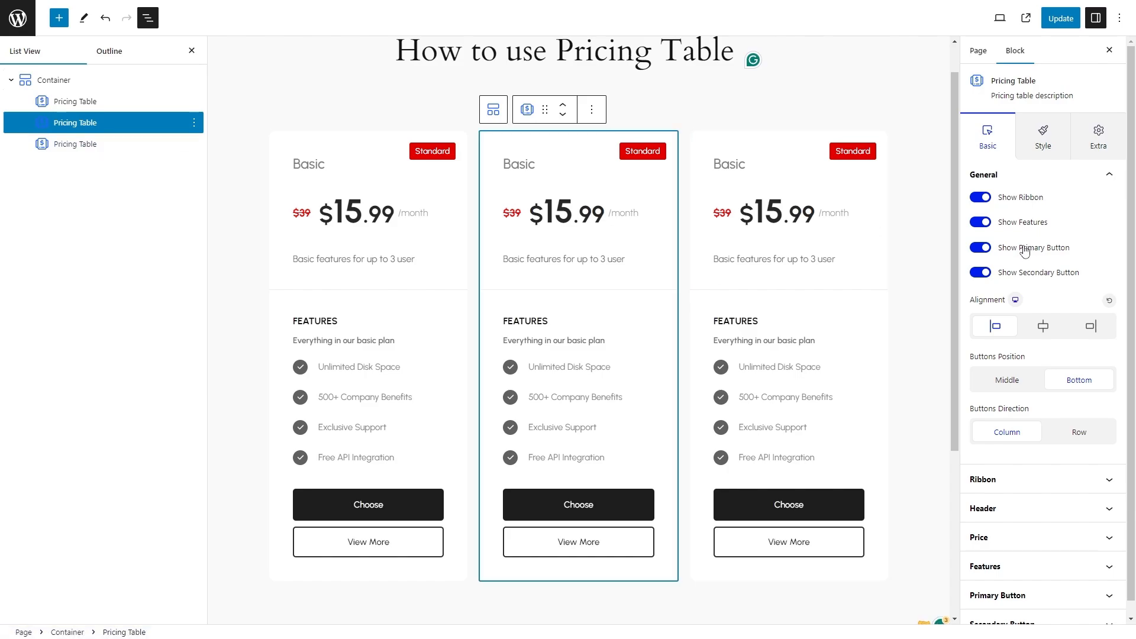
Hide the ribbon on the first pricing table.
click(423, 200)
click(988, 137)
click(980, 198)
Change the middle pricing table's header title to "Standard".
click(844, 180)
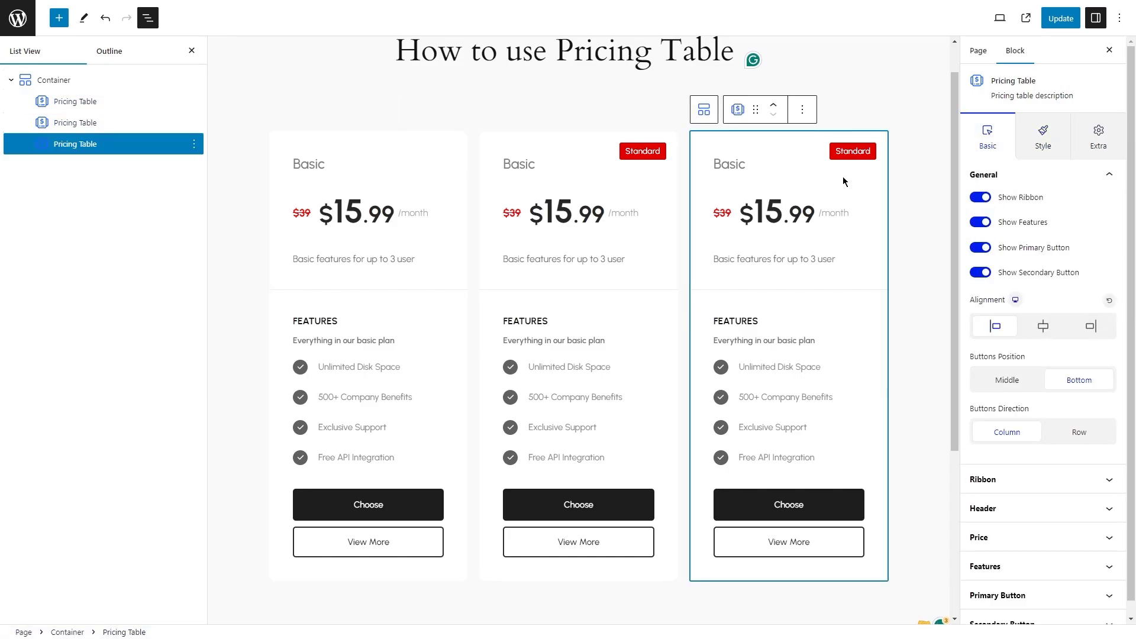
click(644, 201)
click(1006, 510)
drag(1003, 277, 941, 275)
text(Standa)
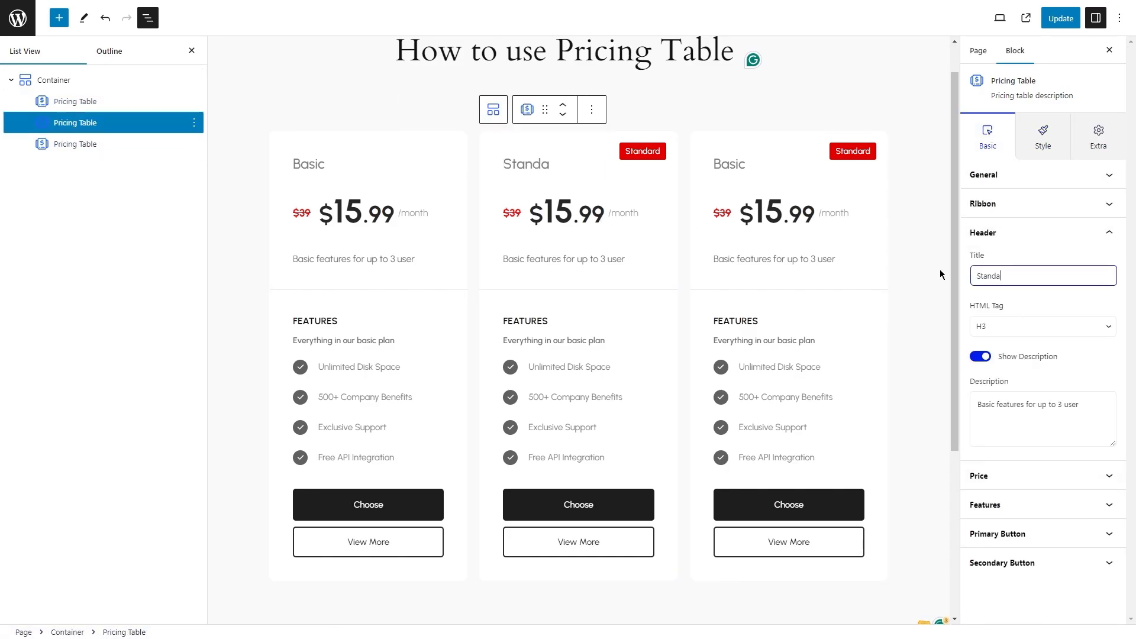
text(rd)
Set the Standard table's price to 45 and its original price to 55.
click(1022, 475)
drag(1000, 357, 956, 358)
text(45)
drag(998, 481, 958, 488)
text(5)
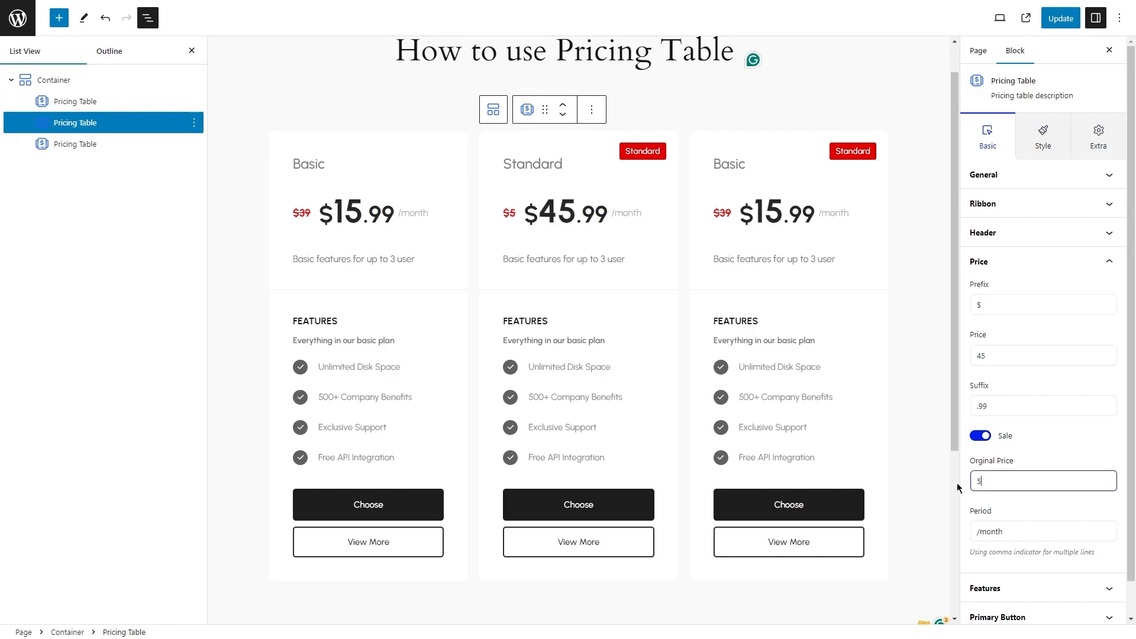
text(5)
Hide the third table's ribbon and change its header to "Premium" with the description "Basic features for up to 5 user".
click(793, 155)
click(980, 198)
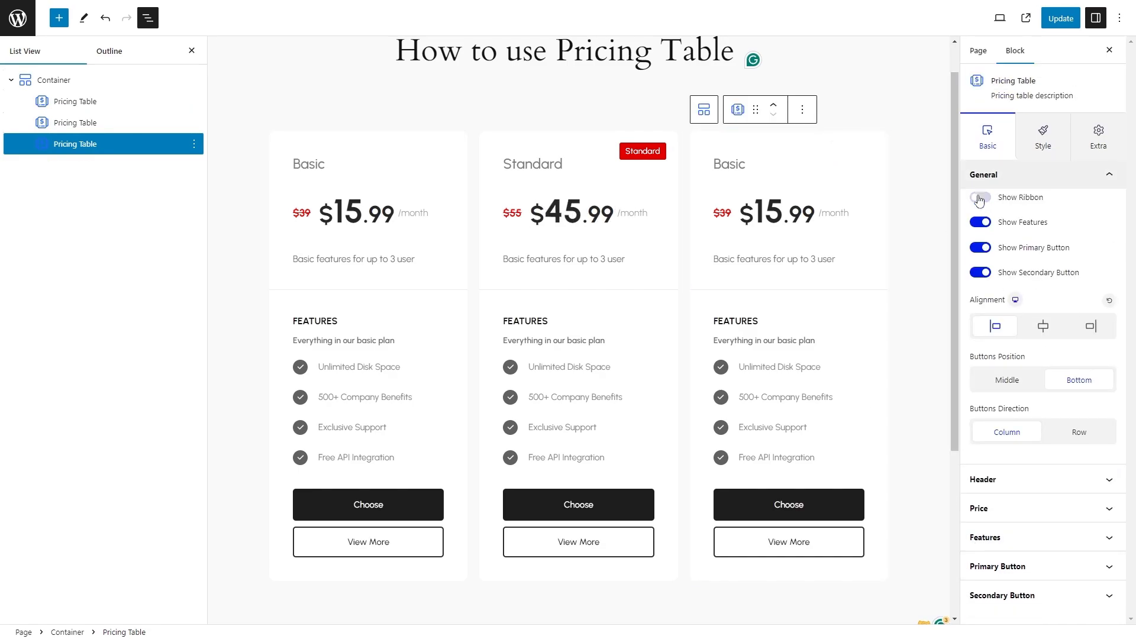
click(983, 480)
drag(1006, 247, 930, 244)
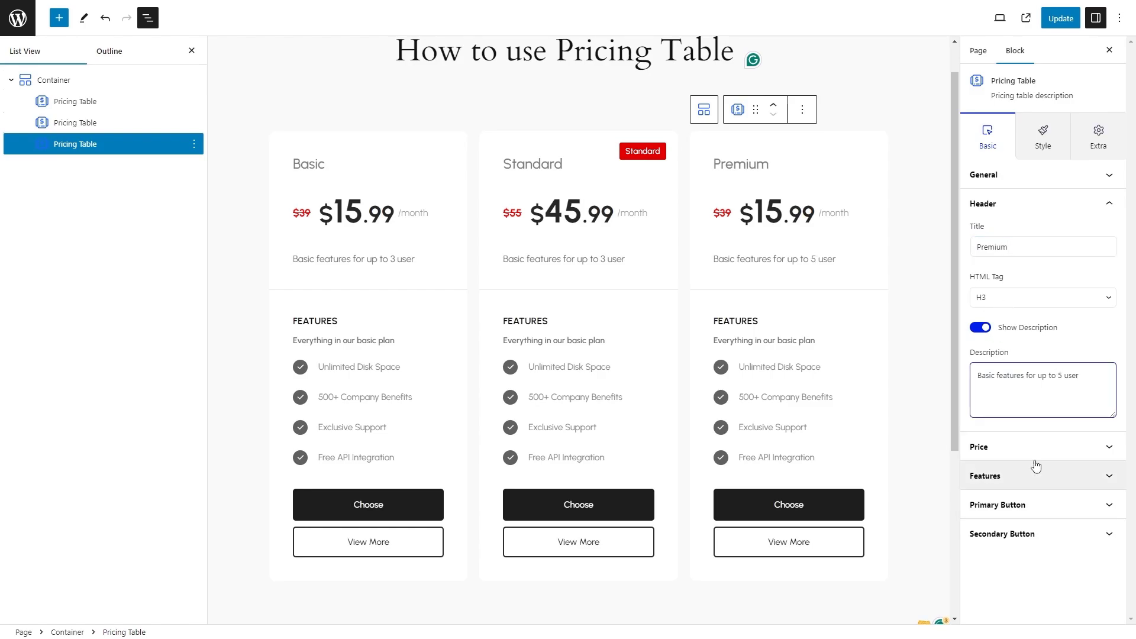
Set the Premium table's price to 95 and its original price to 120.
click(982, 447)
drag(1005, 327, 945, 331)
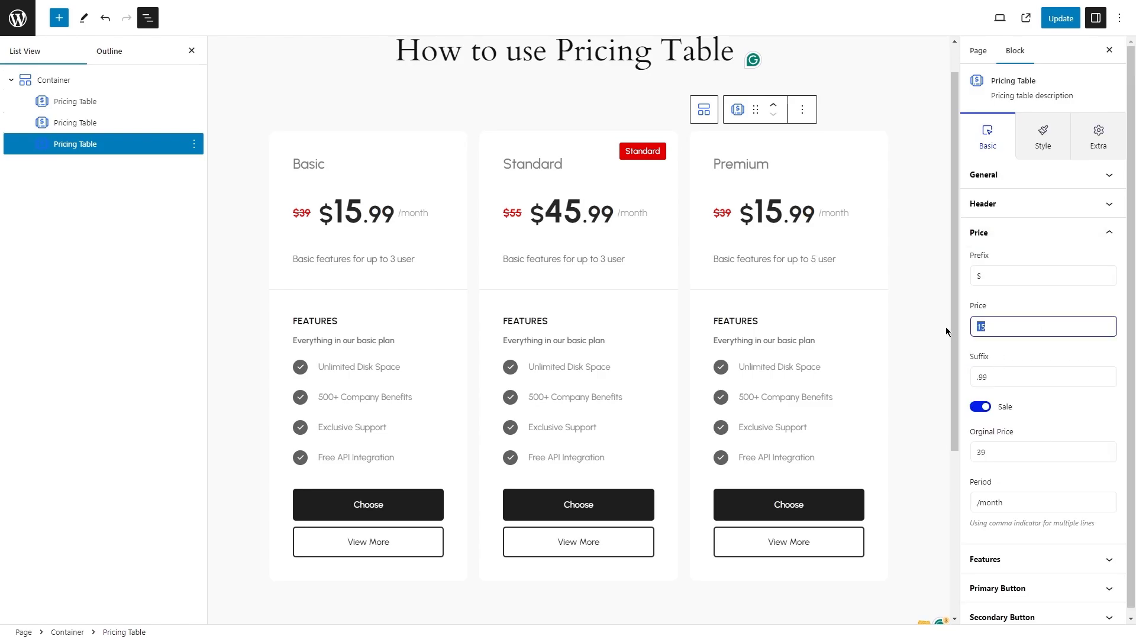
double_click(1004, 453)
text(120)
Browse the page of pricing table demos and compare their layouts, ribbons, feature lists and buttons.
scroll(1008, 514, down, 1)
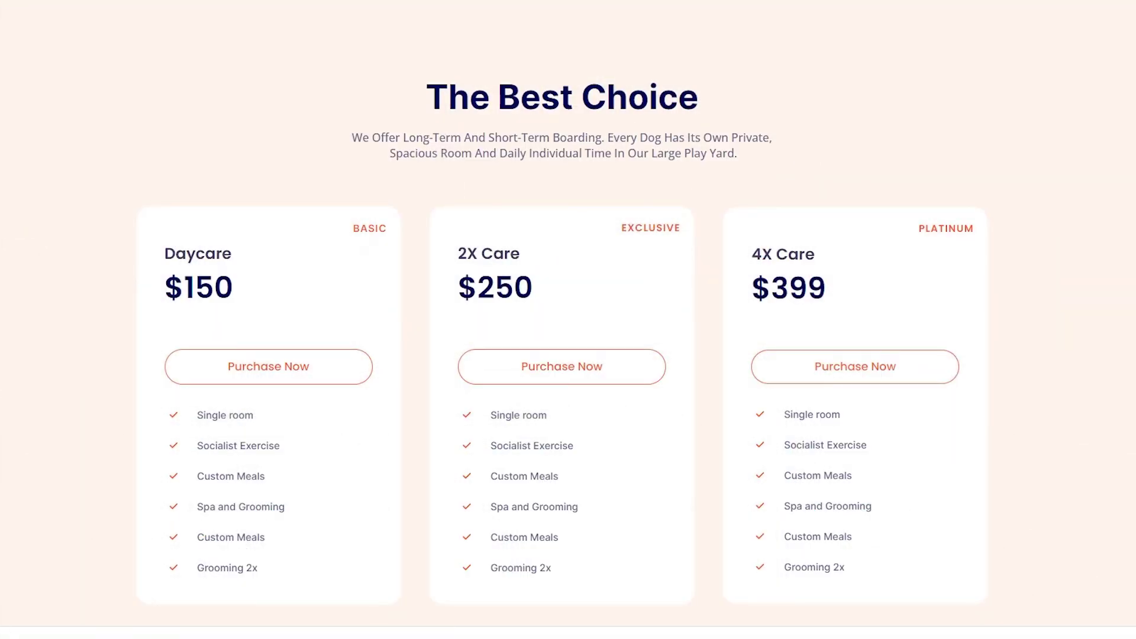
scroll(562, 320, down, 11)
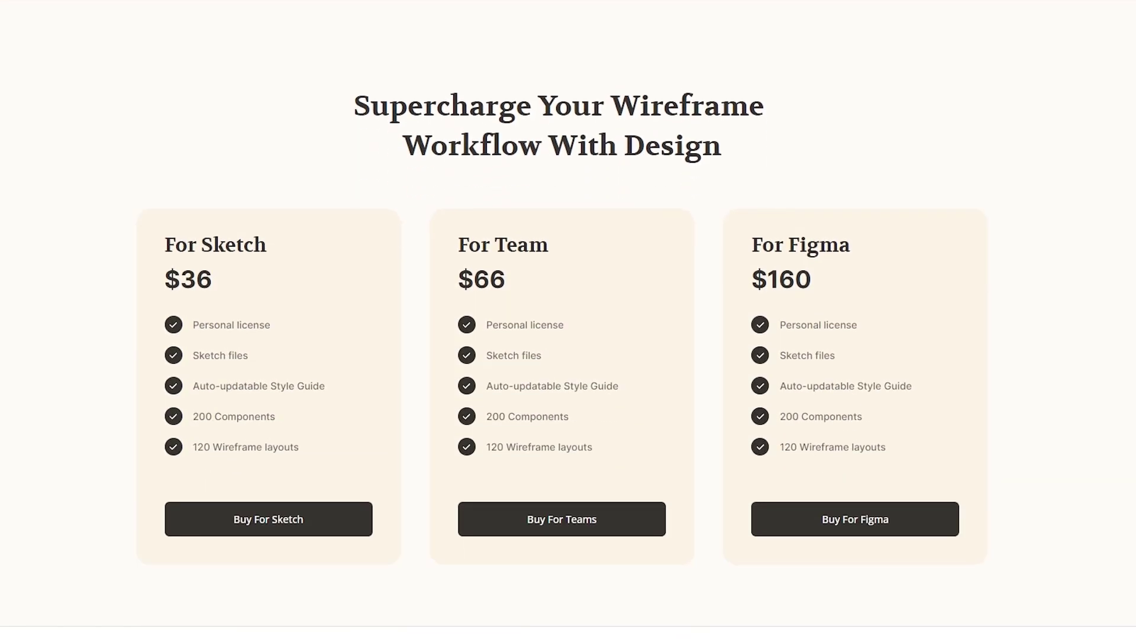
scroll(569, 320, down, 12)
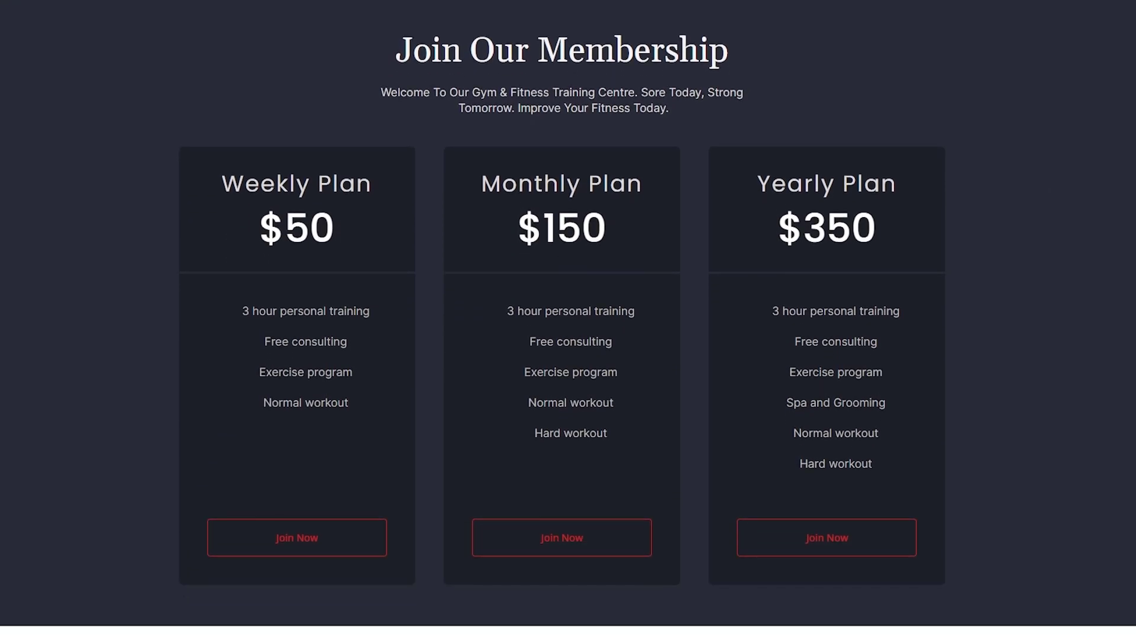
scroll(568, 320, down, 12)
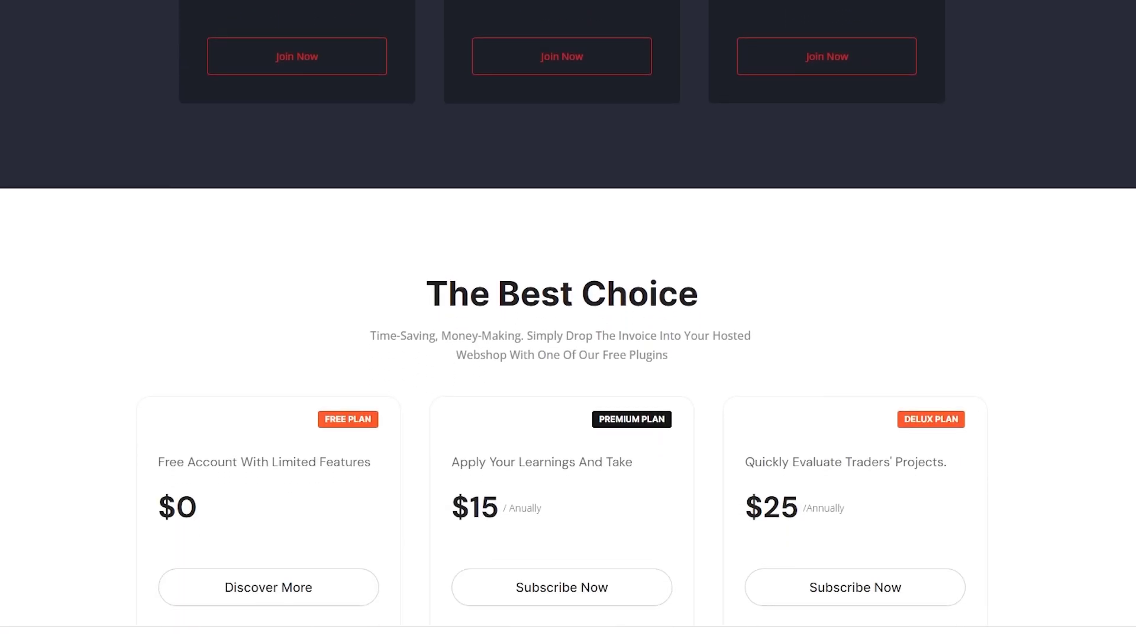
scroll(568, 320, down, 10)
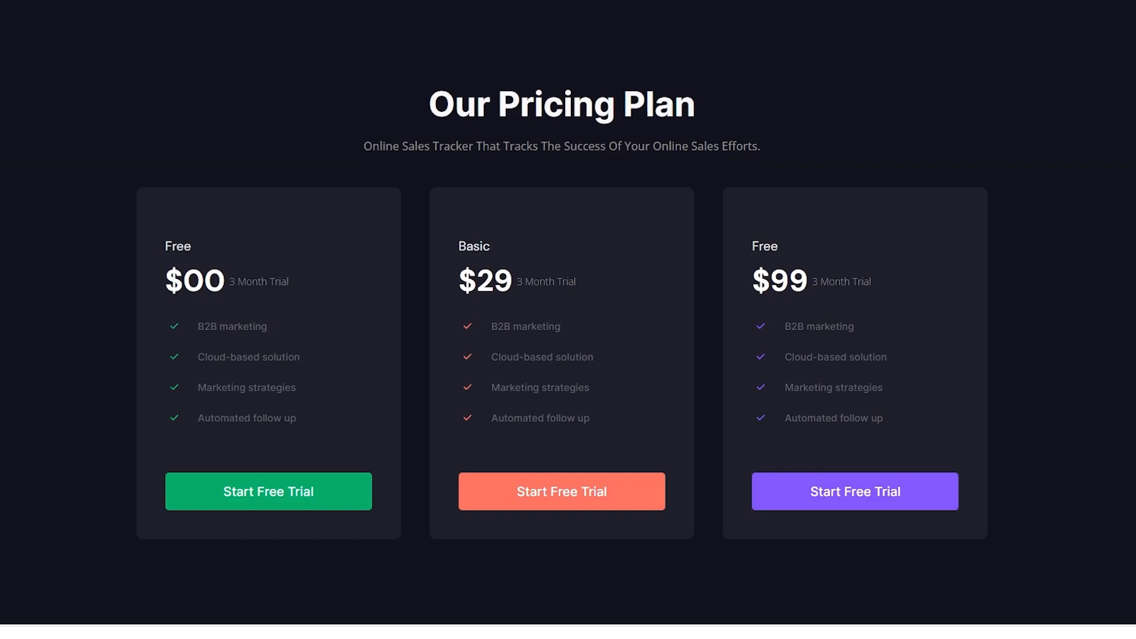
scroll(568, 320, down, 10)
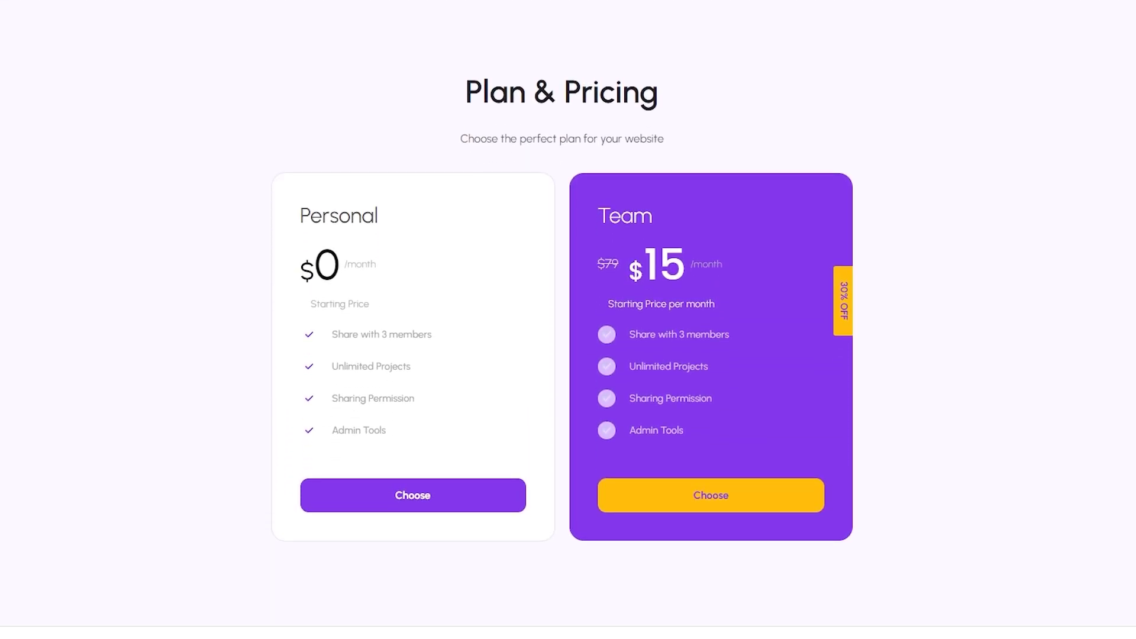
scroll(568, 319, down, 10)
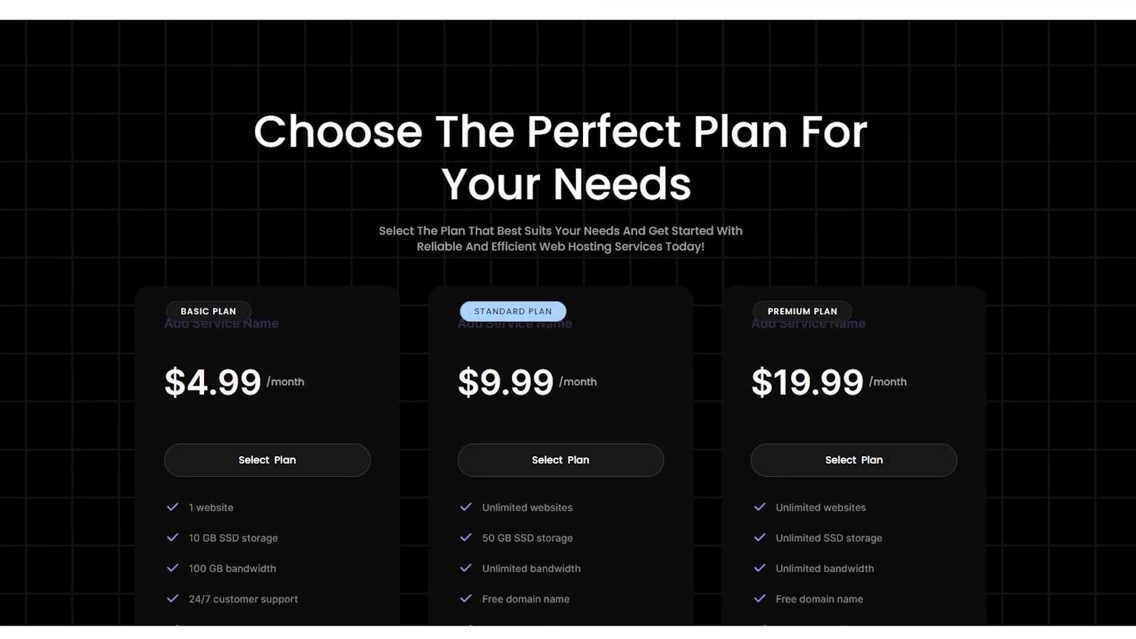
scroll(568, 319, down, 10)
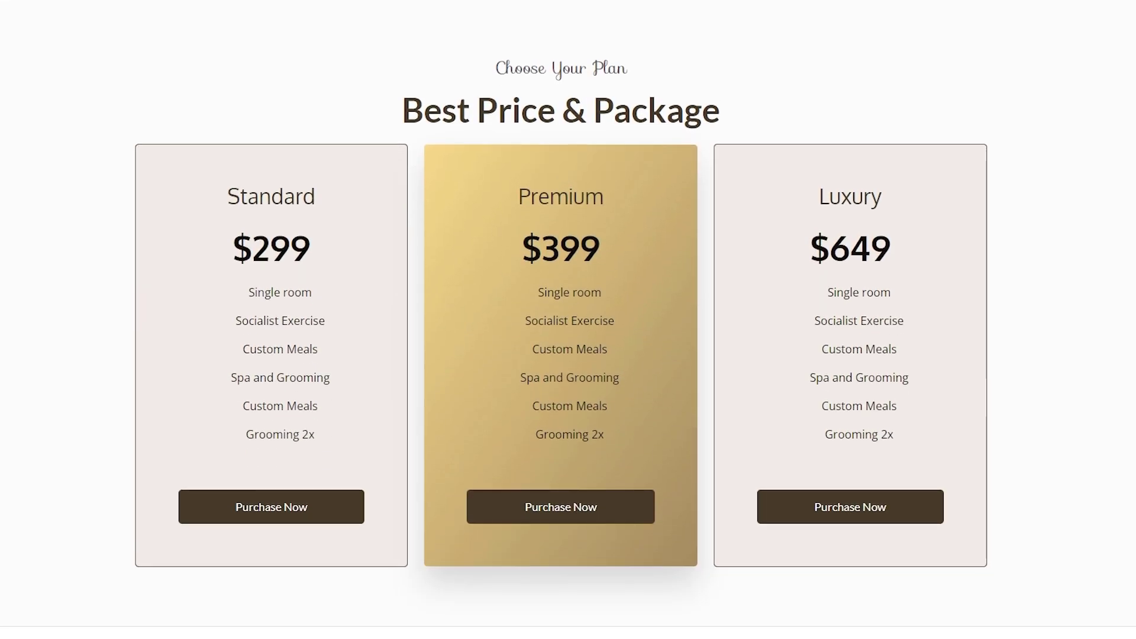
scroll(568, 320, down, 10)
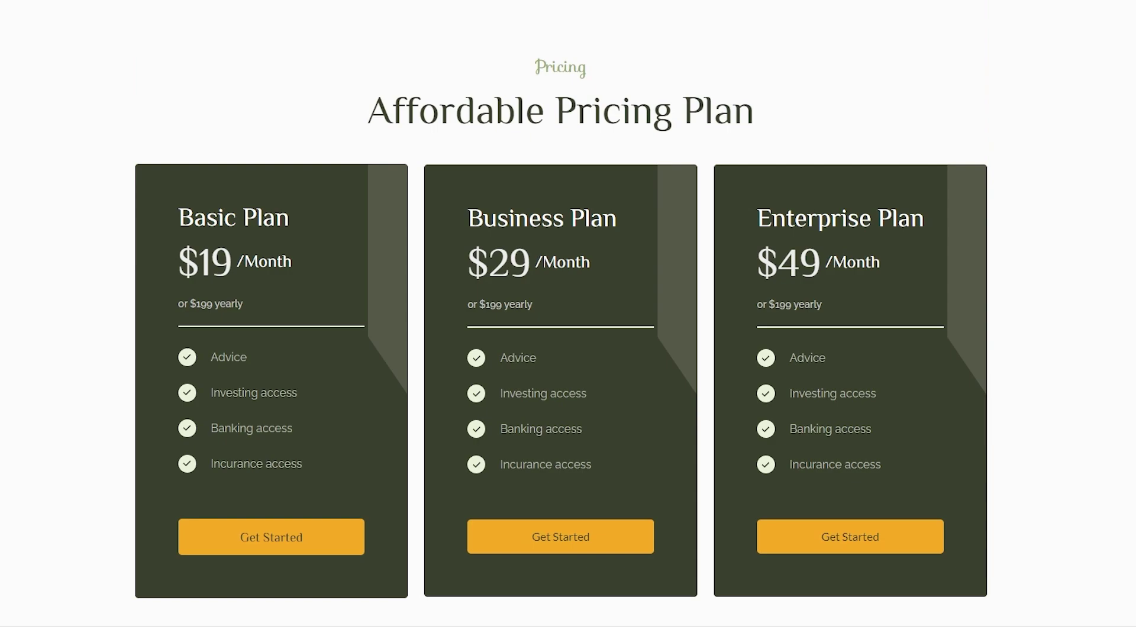